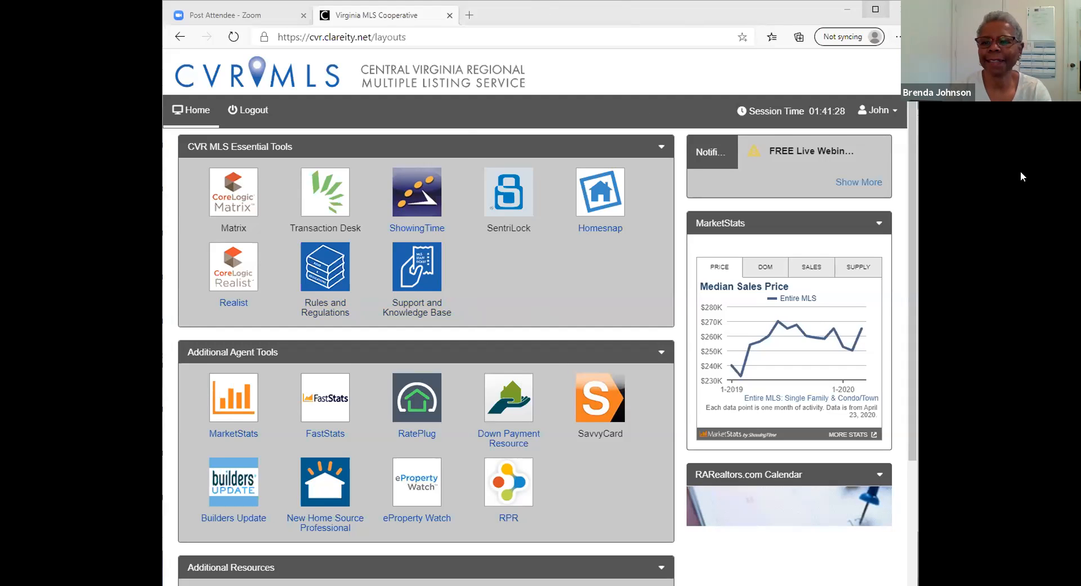
# Step: Maximize the browser and open CoreLogic Matrix from the CVR MLS Essential Tools
pyautogui.click(876, 9)
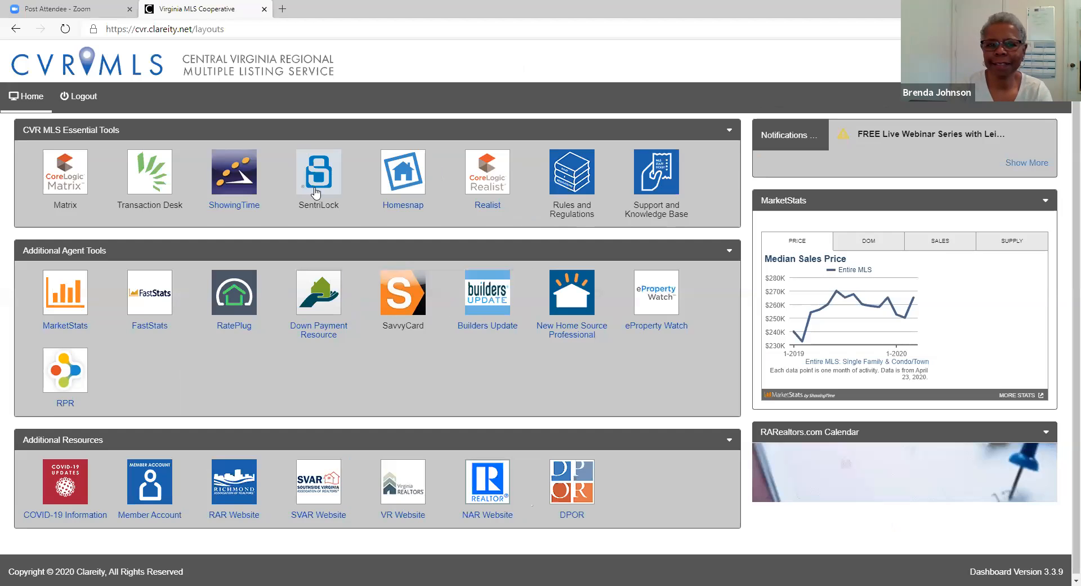
pyautogui.click(65, 179)
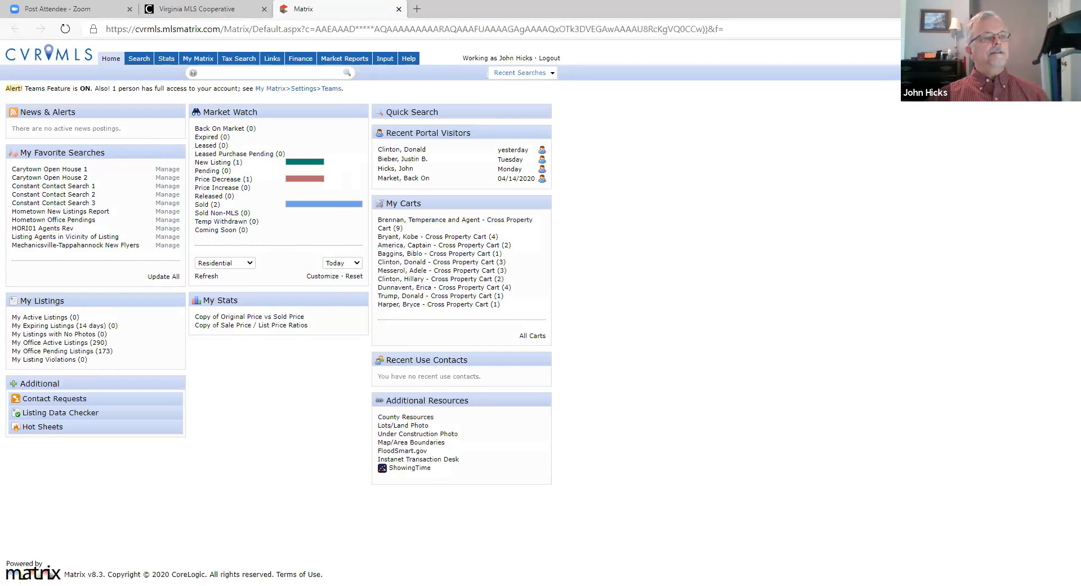
# Step: Raise the Edge page zoom three times on the Matrix home page
pyautogui.click(1068, 29)
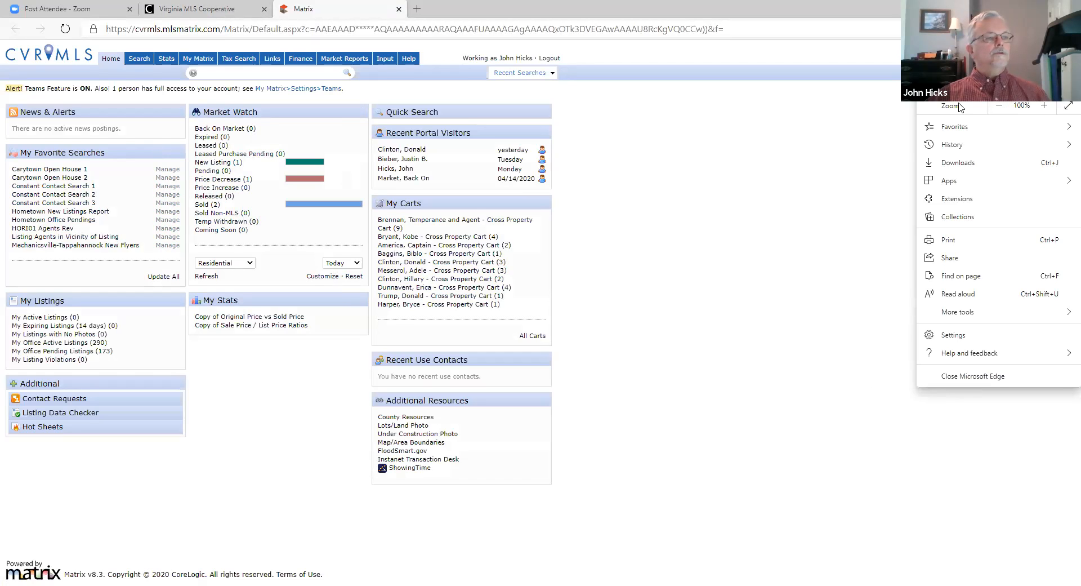
pyautogui.click(1045, 106)
pyautogui.click(1045, 107)
pyautogui.click(859, 221)
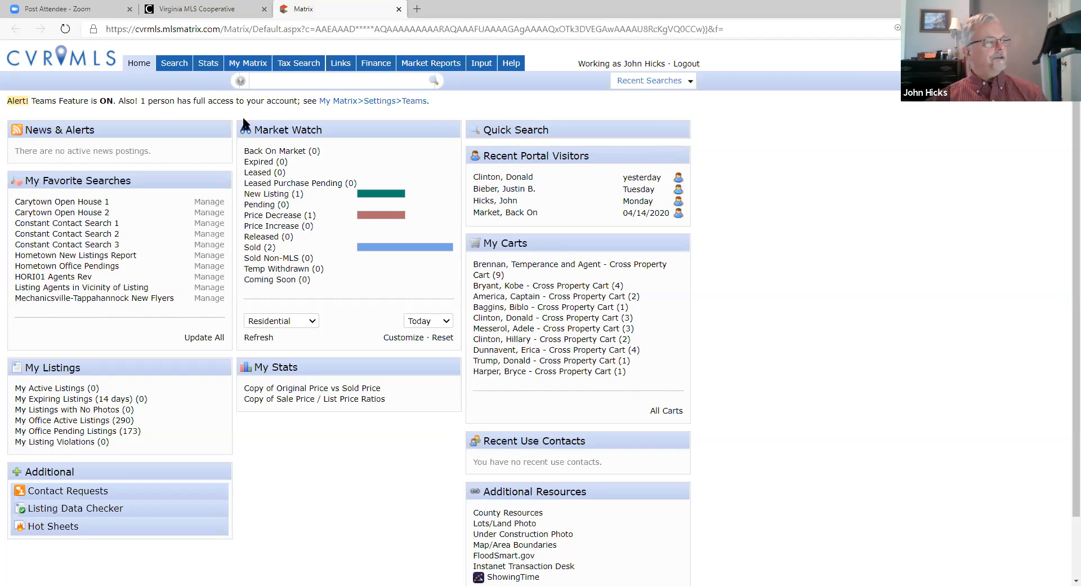
# Step: Open the SF/CND Full search form from the Search menu
pyautogui.moveTo(168, 68)
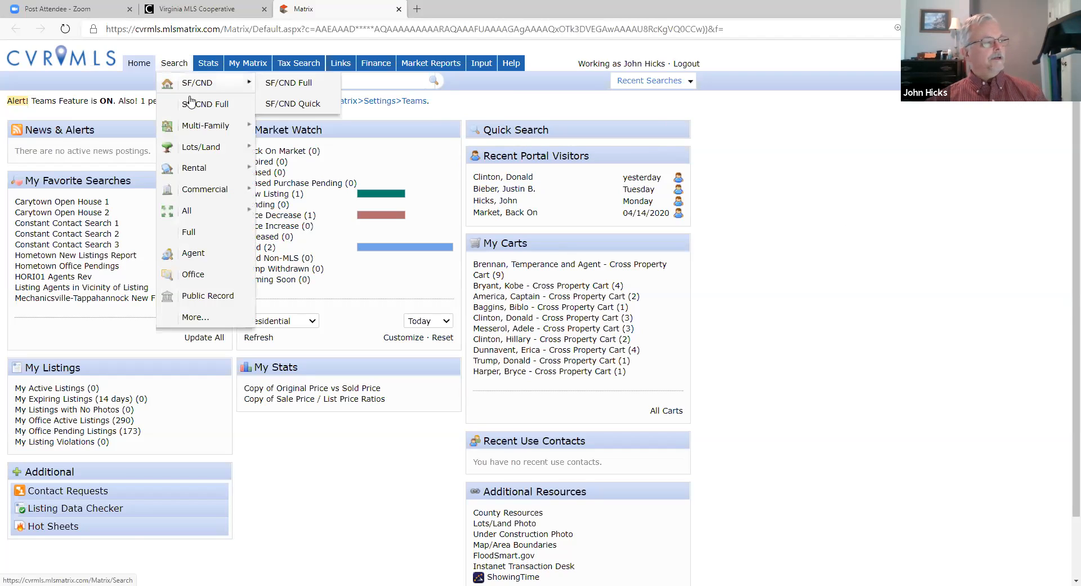
pyautogui.click(209, 107)
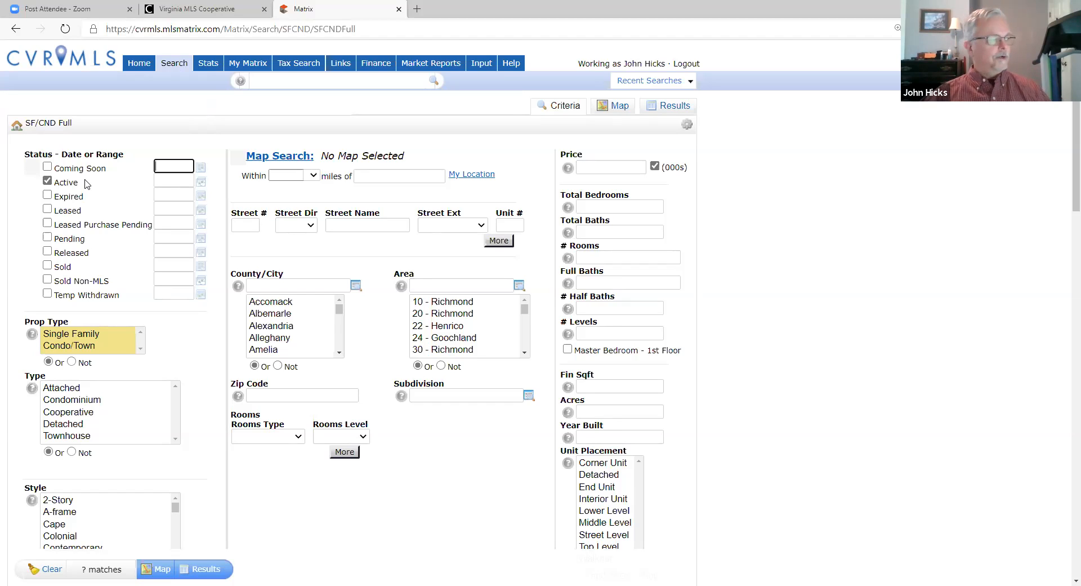
pyautogui.click(47, 167)
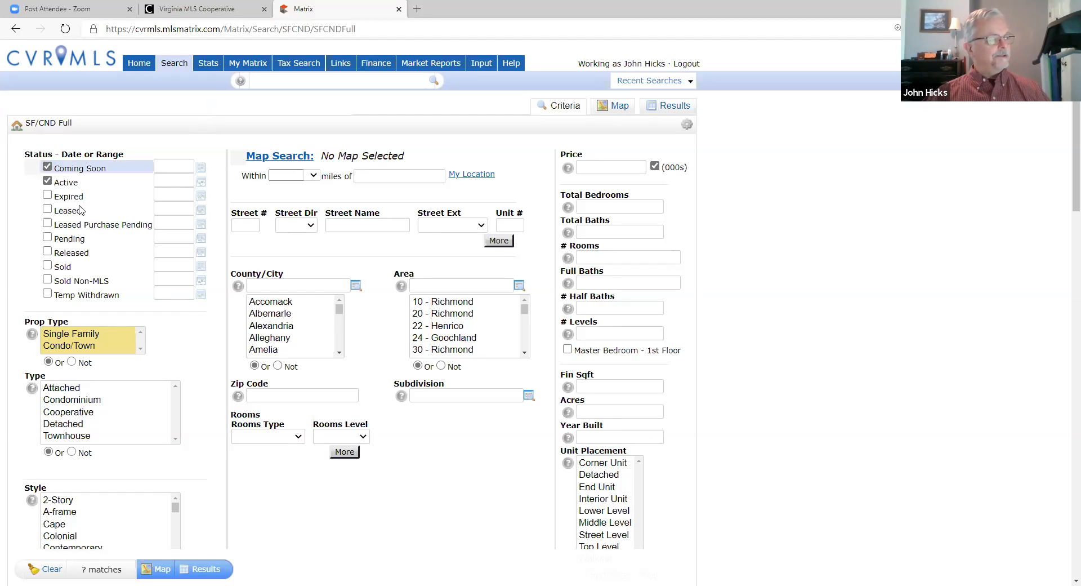
pyautogui.click(47, 167)
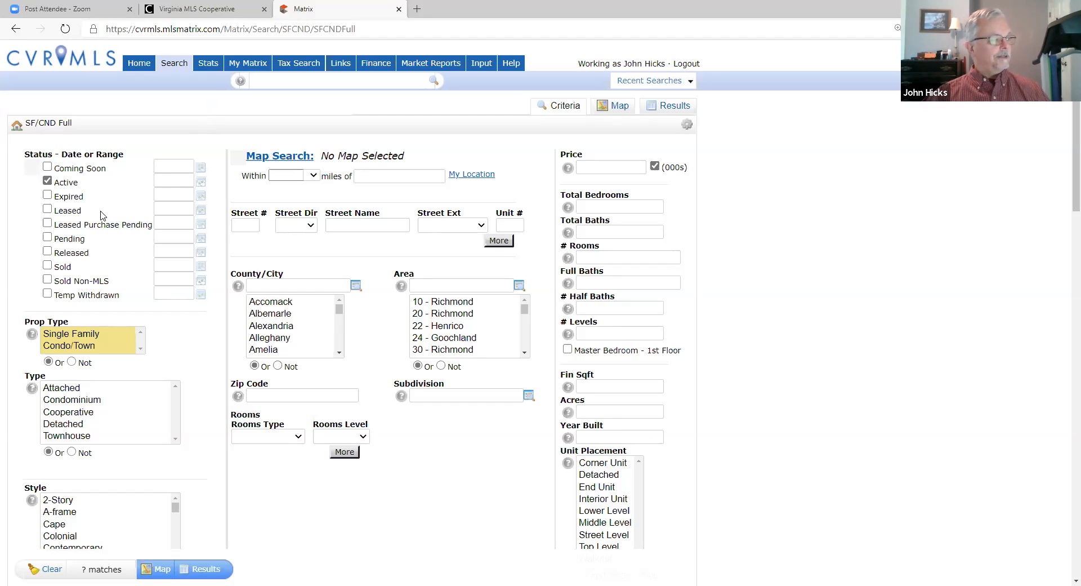
pyautogui.click(78, 336)
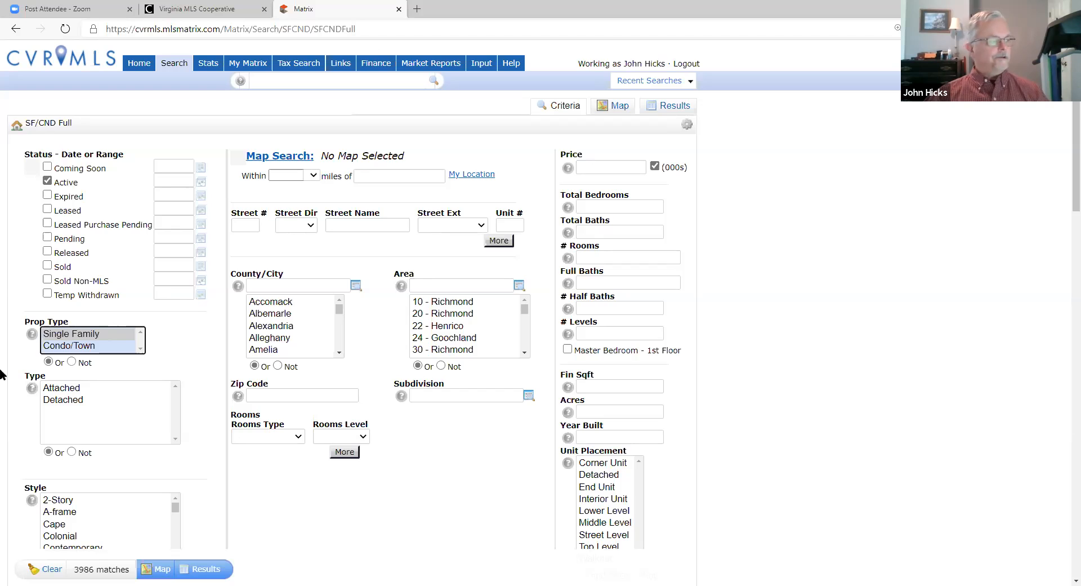
# Step: Enter Hanover as the County/City and 200-300 as the price range
pyautogui.click(270, 284)
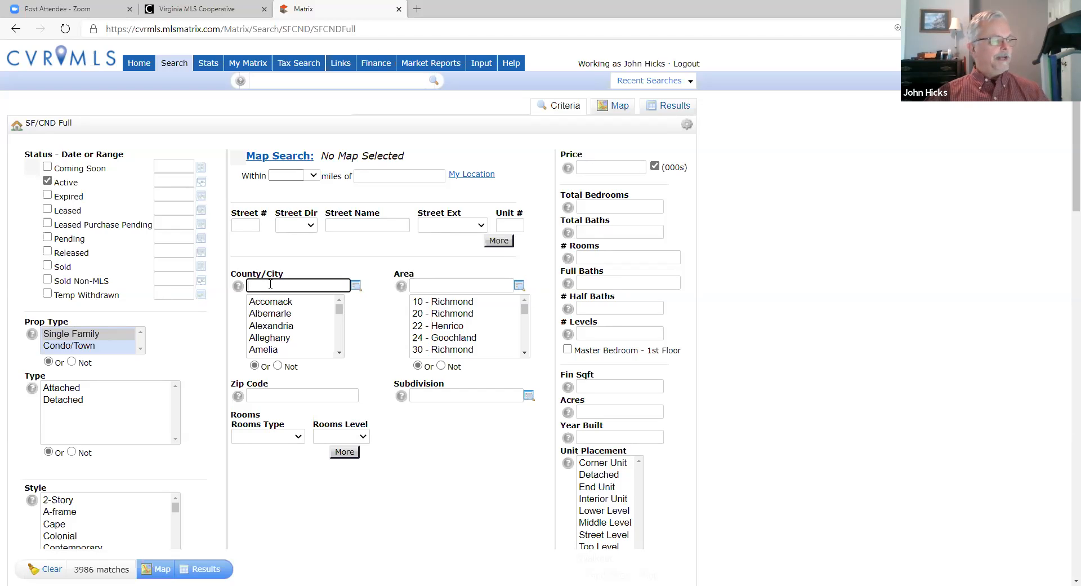
pyautogui.write('ha')
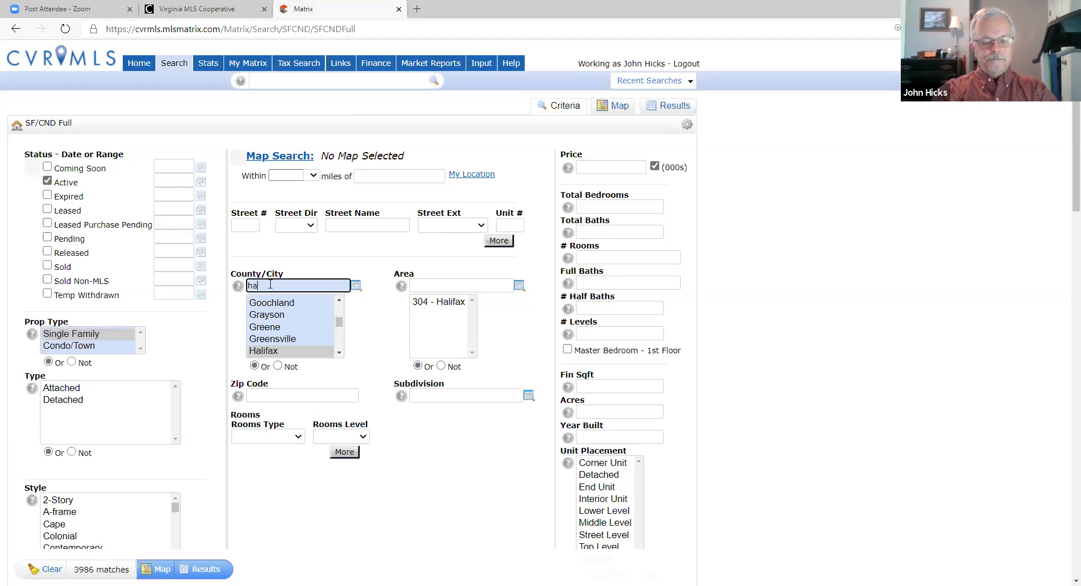
pyautogui.write('nover')
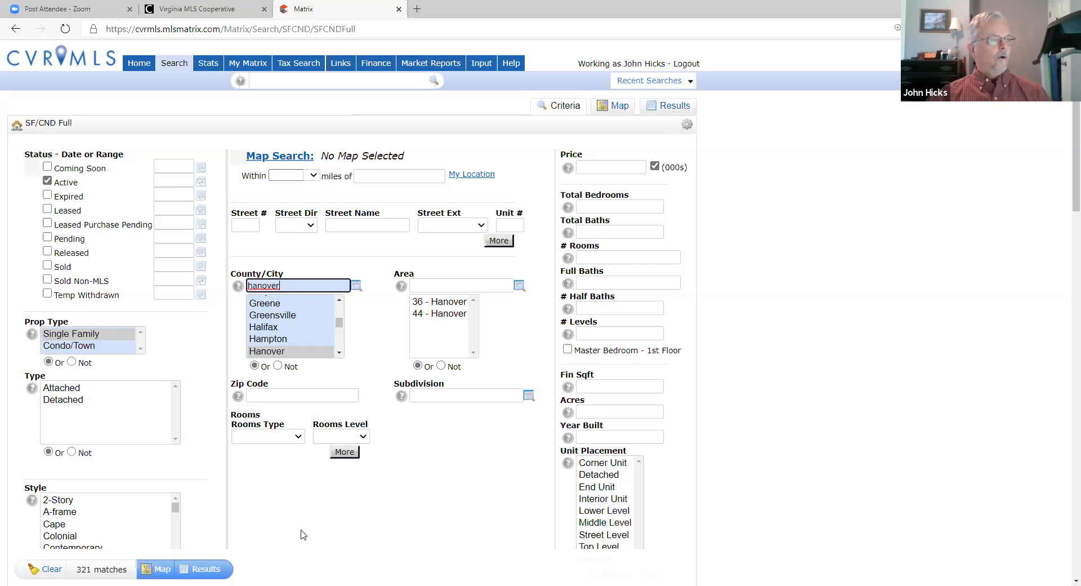
pyautogui.click(597, 167)
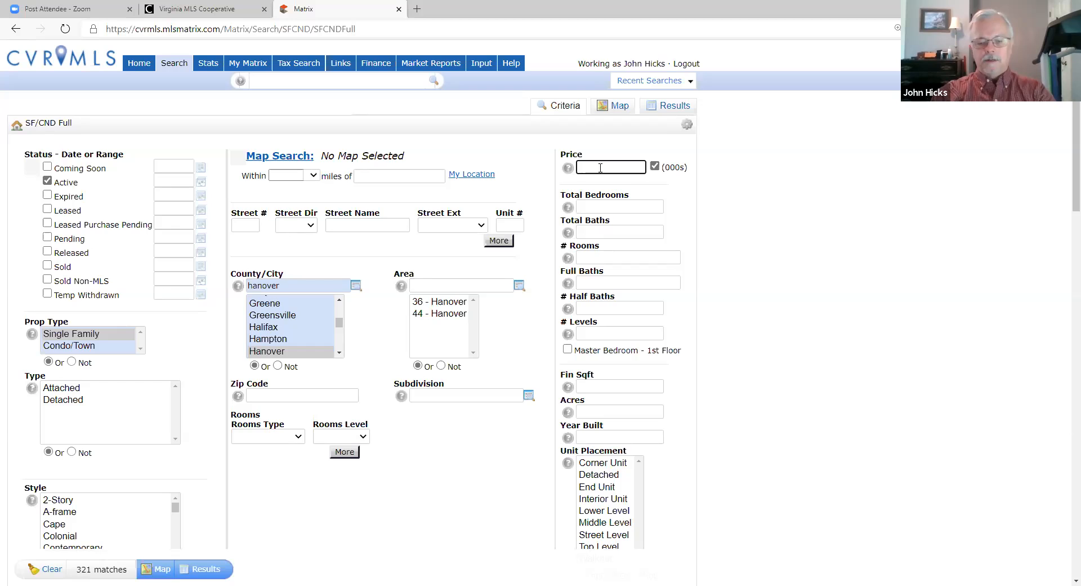
pyautogui.write('200')
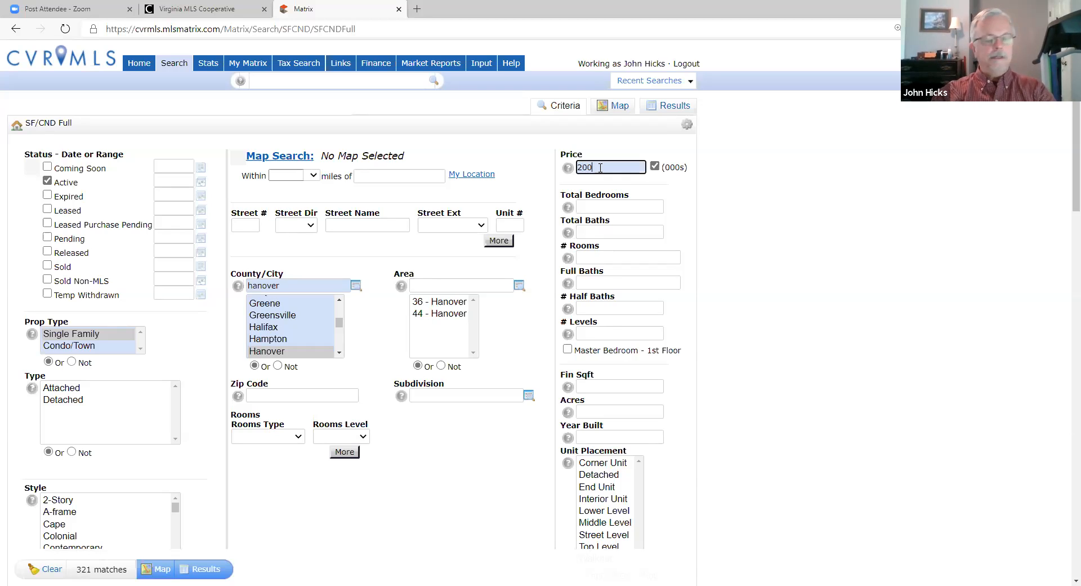
pyautogui.write('-3')
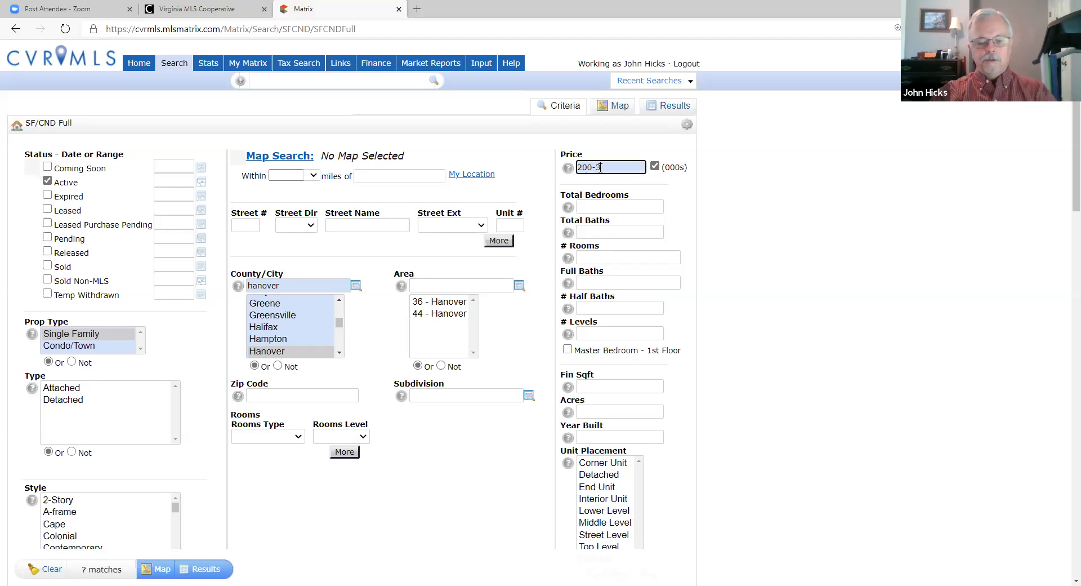
pyautogui.write('00')
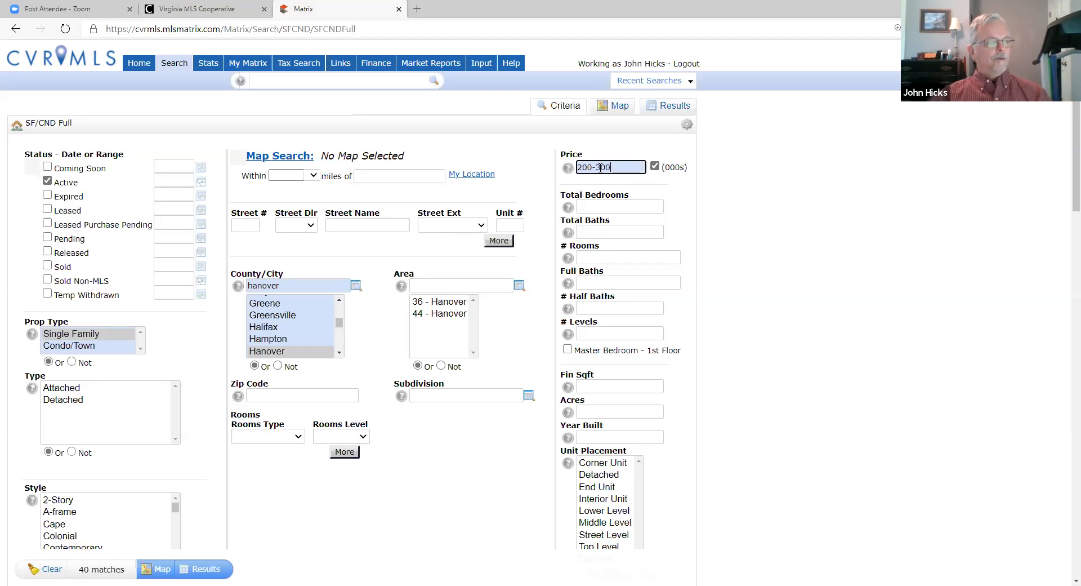
# Step: Require 3+ total bedrooms and 2.1+ total baths in the search
pyautogui.click(592, 205)
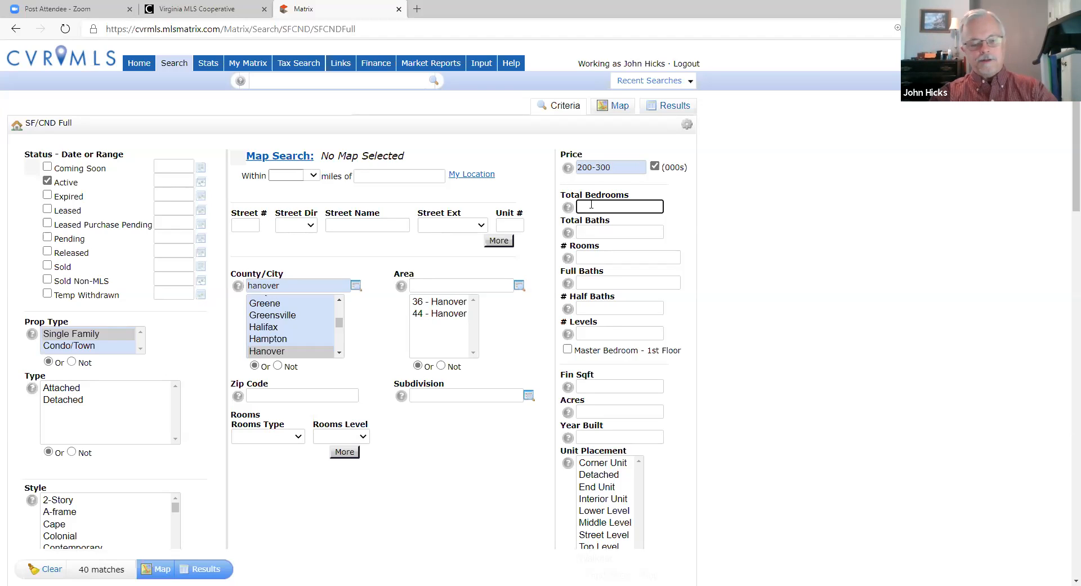
pyautogui.write('3')
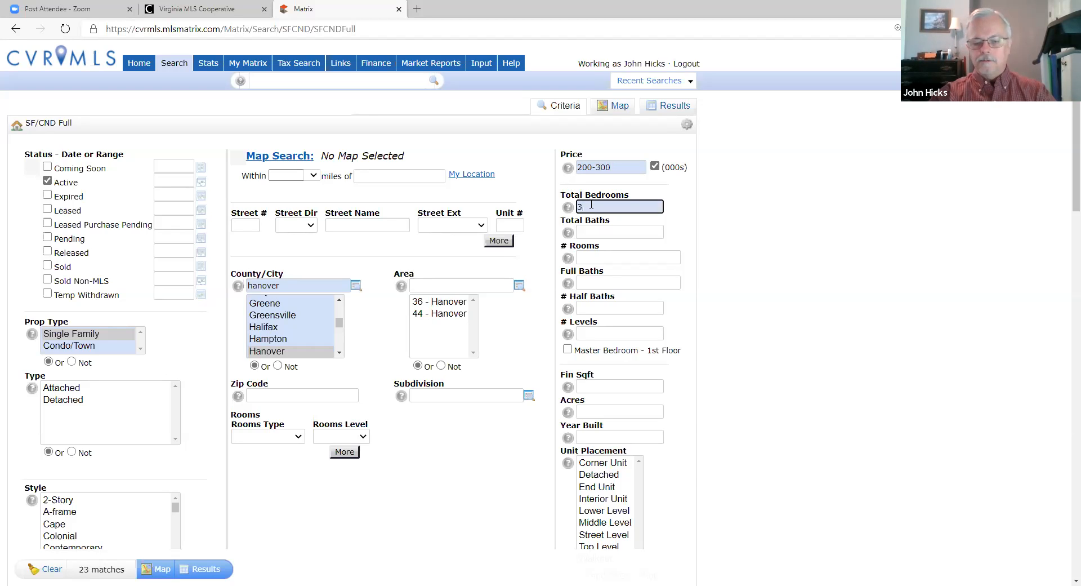
pyautogui.write('+')
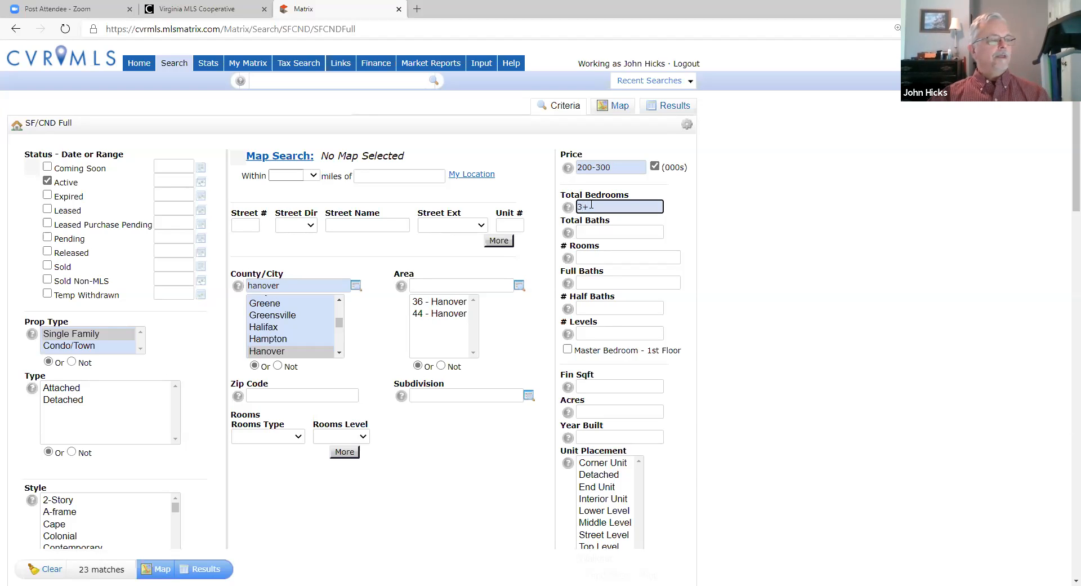
pyautogui.click(584, 233)
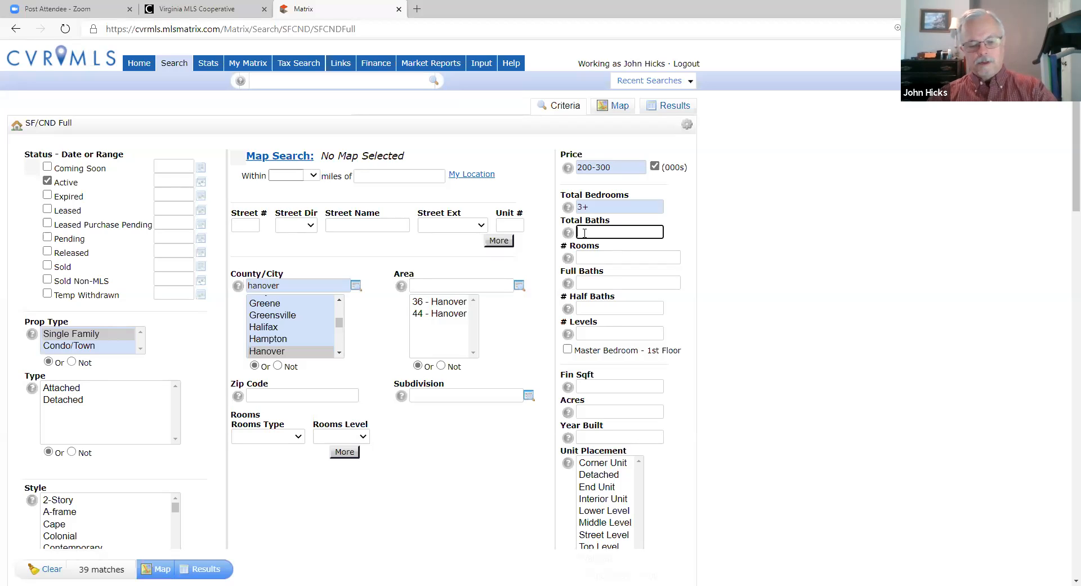
pyautogui.write('2')
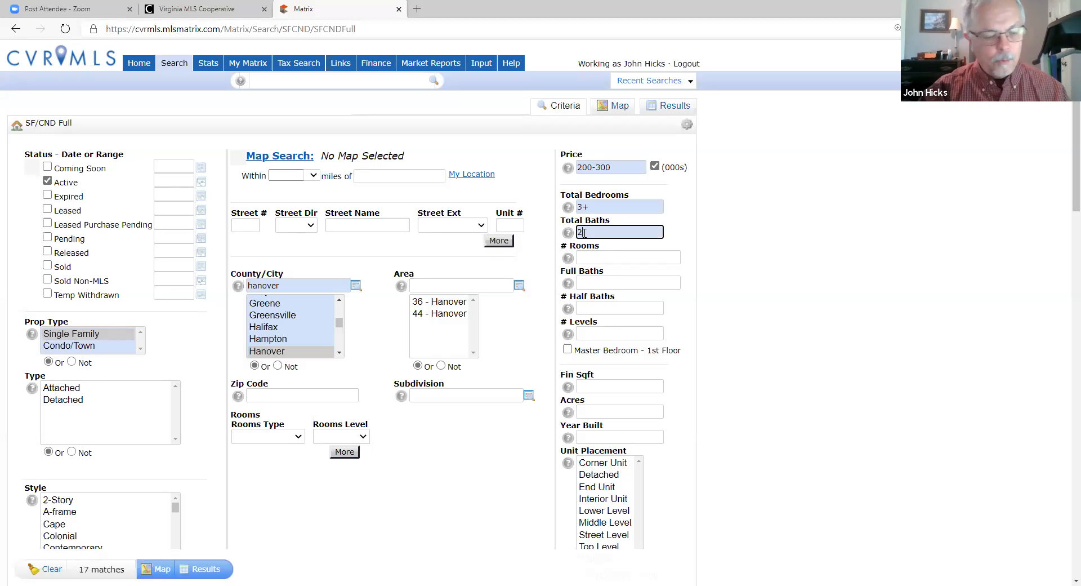
pyautogui.write('+')
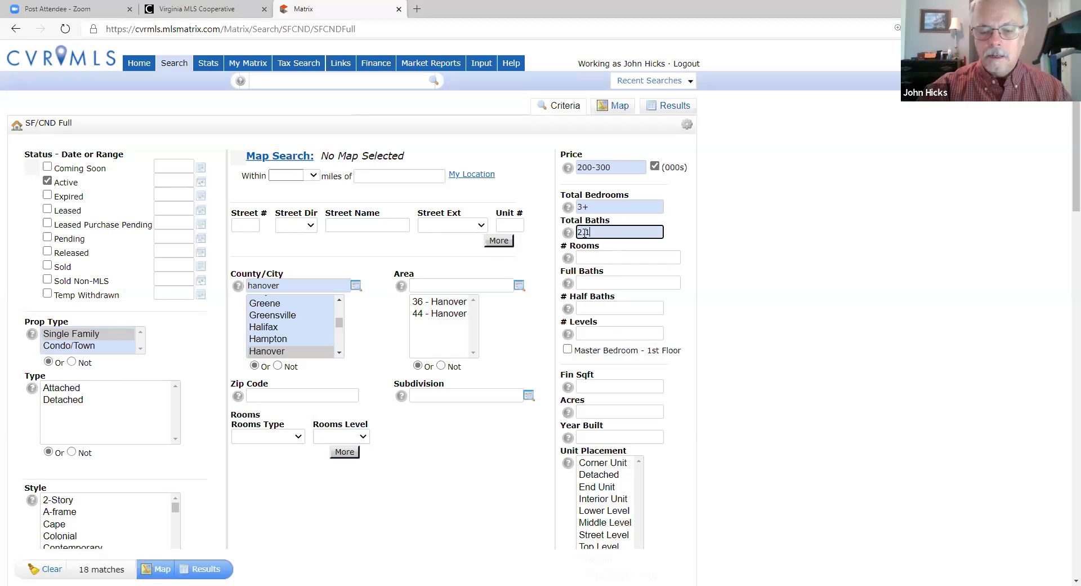
pyautogui.write('+')
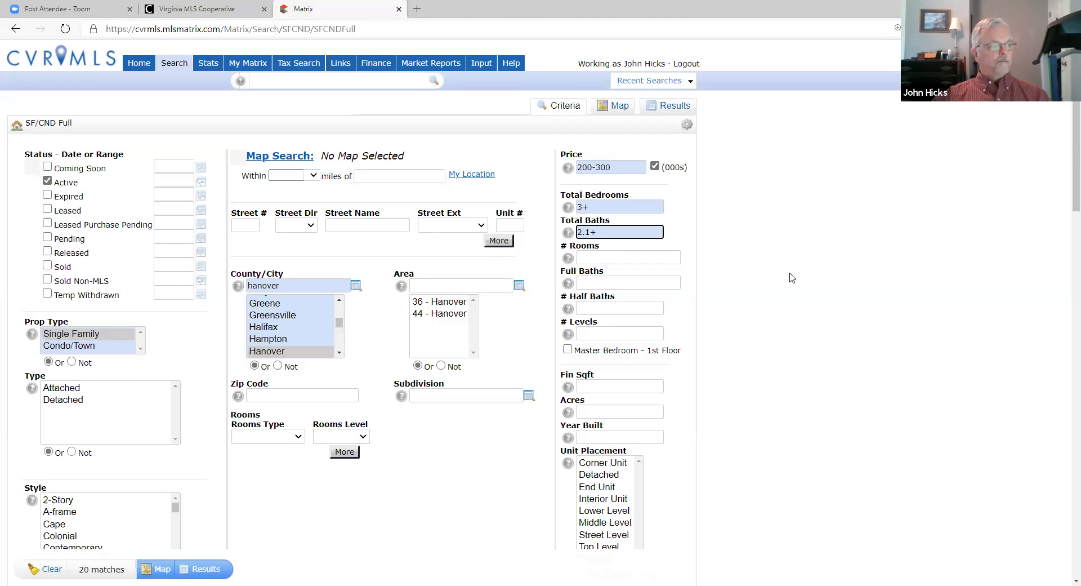
# Step: Scroll down the search form to the Style and school criteria
pyautogui.scroll(-1, 771, 294)
pyautogui.scroll(3, 773, 193)
pyautogui.scroll(-3, 708, 397)
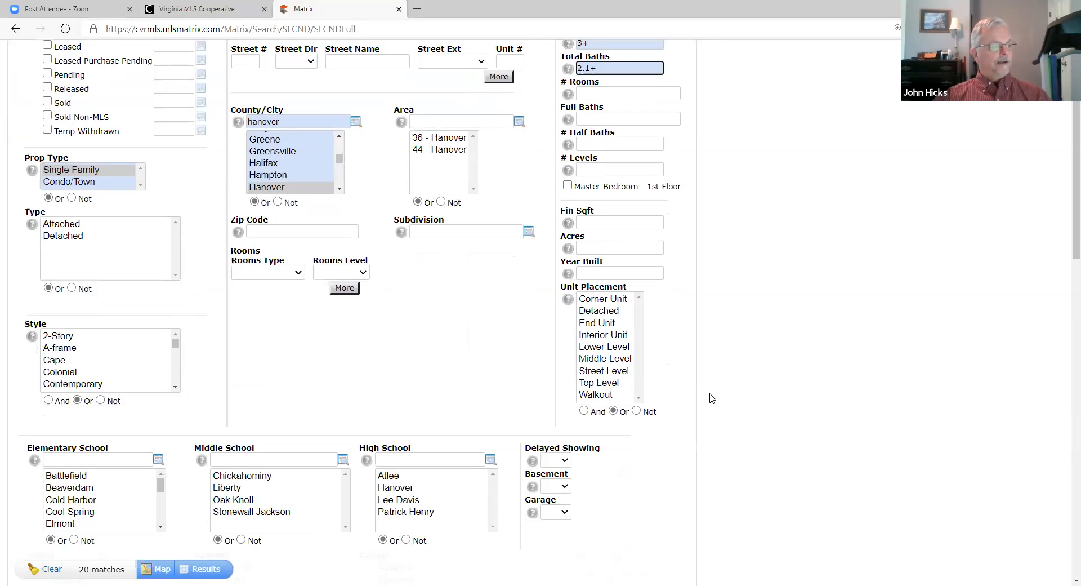
pyautogui.scroll(-2, 709, 396)
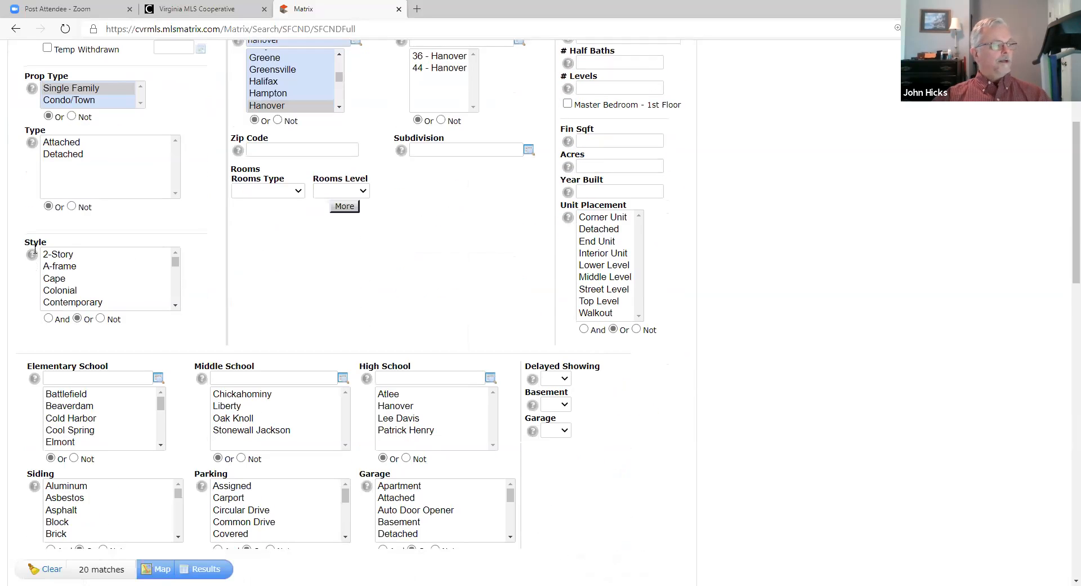
# Step: Select Colonial, Contemporary and 2-Story in the Style list
pyautogui.click(67, 289)
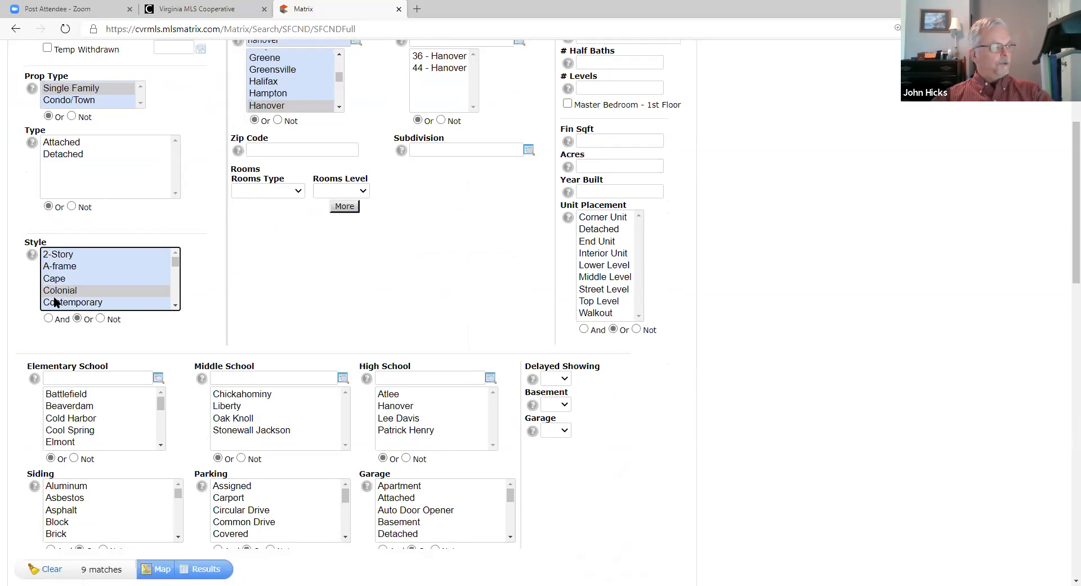
pyautogui.keyDown('ctrl'); pyautogui.click(55, 302); pyautogui.keyUp('ctrl')
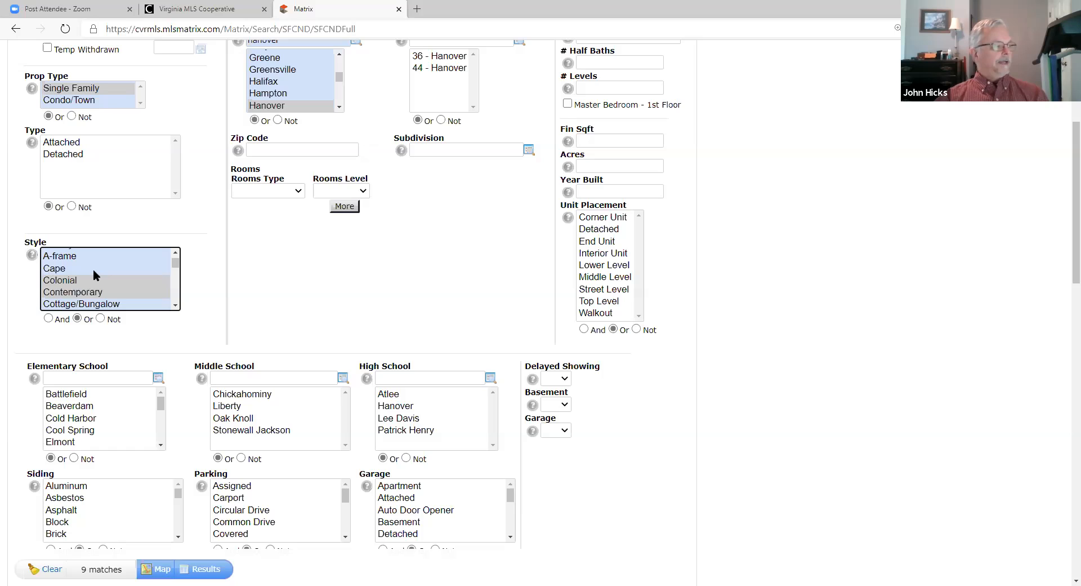
pyautogui.scroll(1, 79, 270)
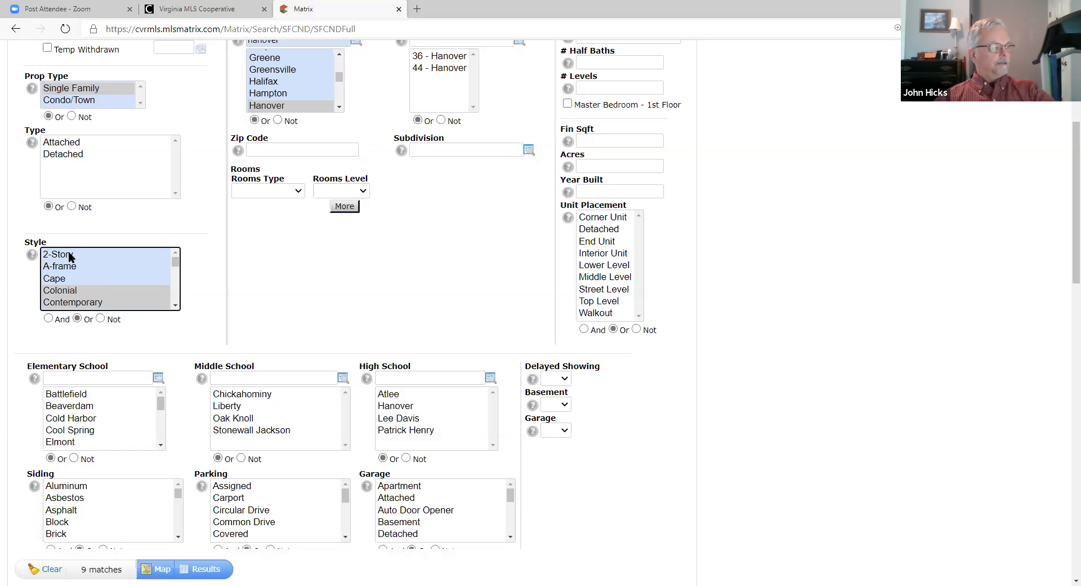
pyautogui.keyDown('ctrl'); pyautogui.click(70, 257); pyautogui.keyUp('ctrl')
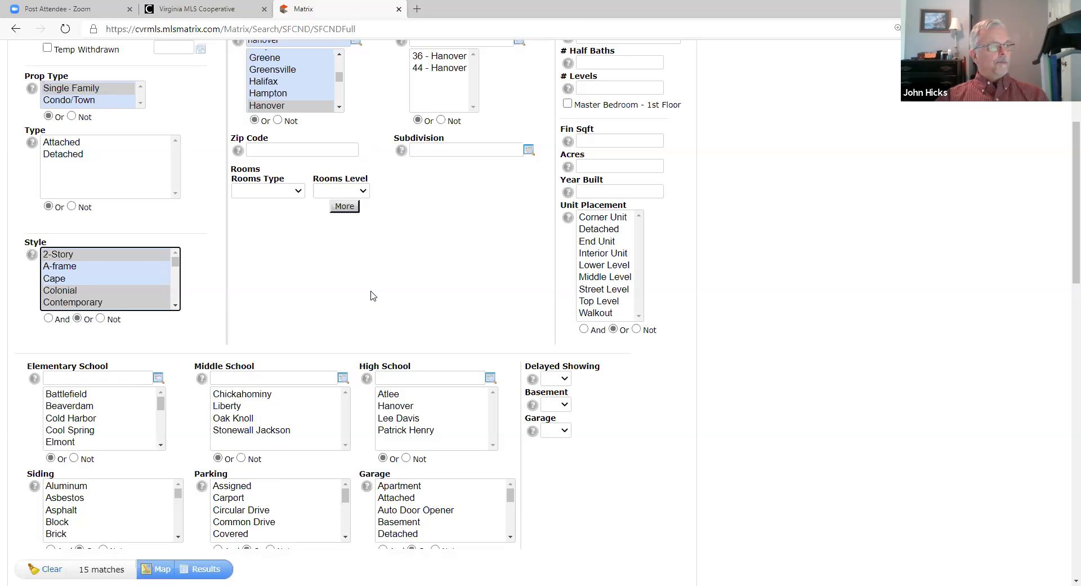
pyautogui.scroll(-7, 369, 291)
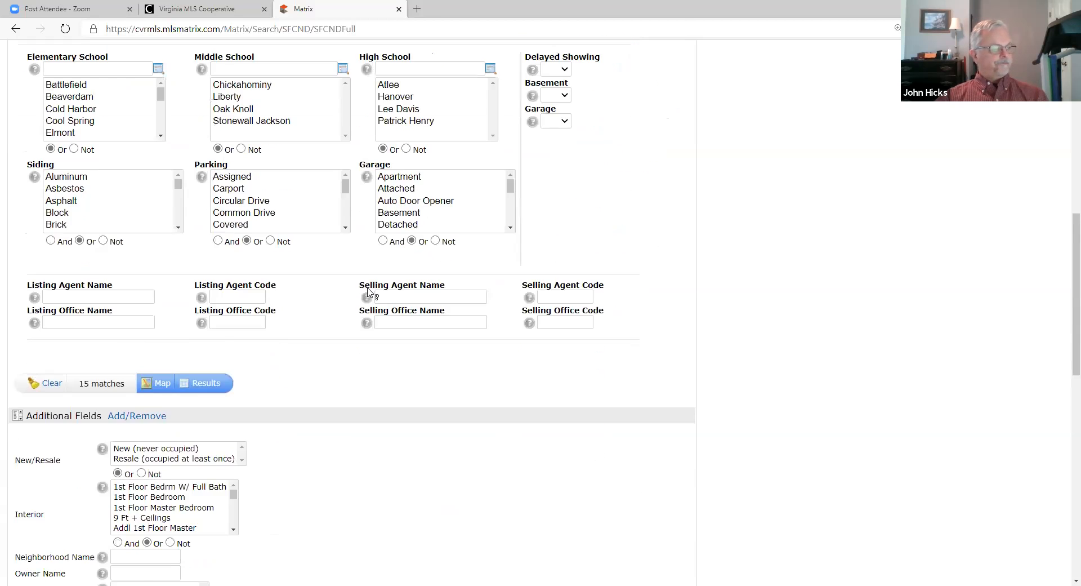
# Step: Scroll down to the Additional Fields section, New/Resale through Post Office
pyautogui.scroll(-5, 368, 291)
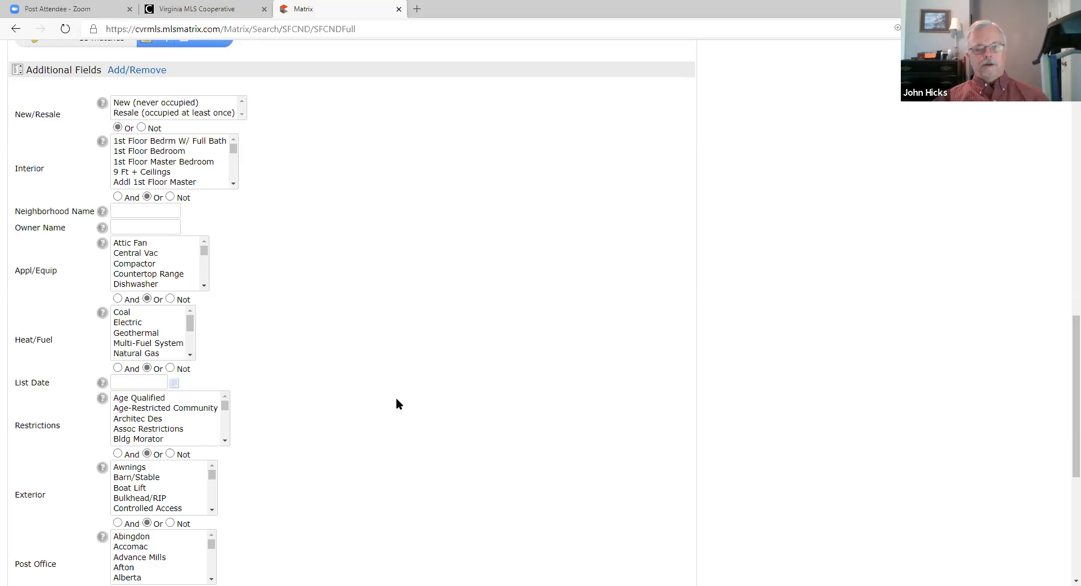
# Step: Scroll to the form's end and move the Owned By list down to REO
pyautogui.scroll(-1, 342, 283)
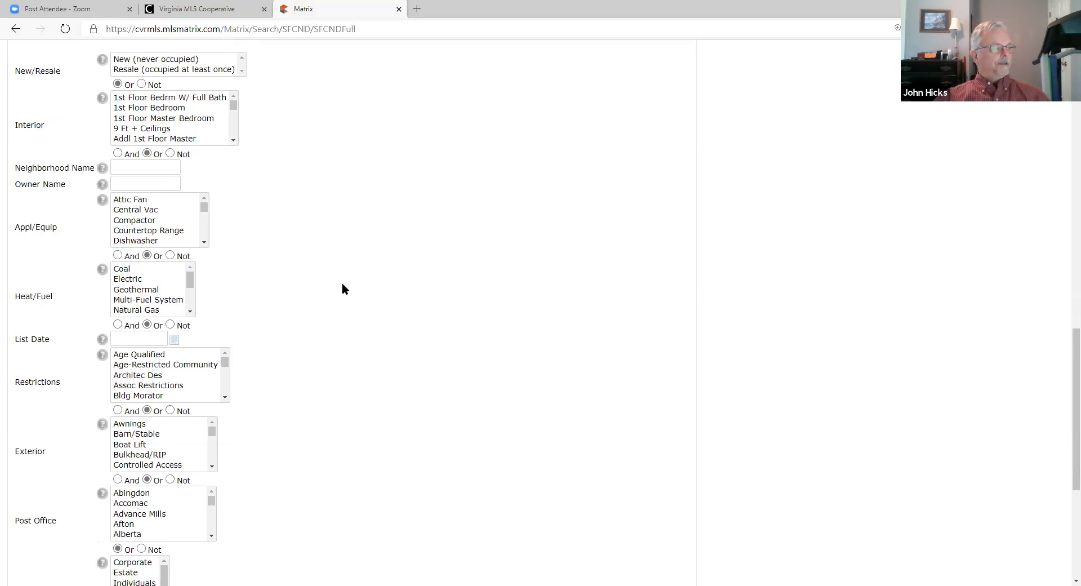
pyautogui.scroll(-1, 342, 289)
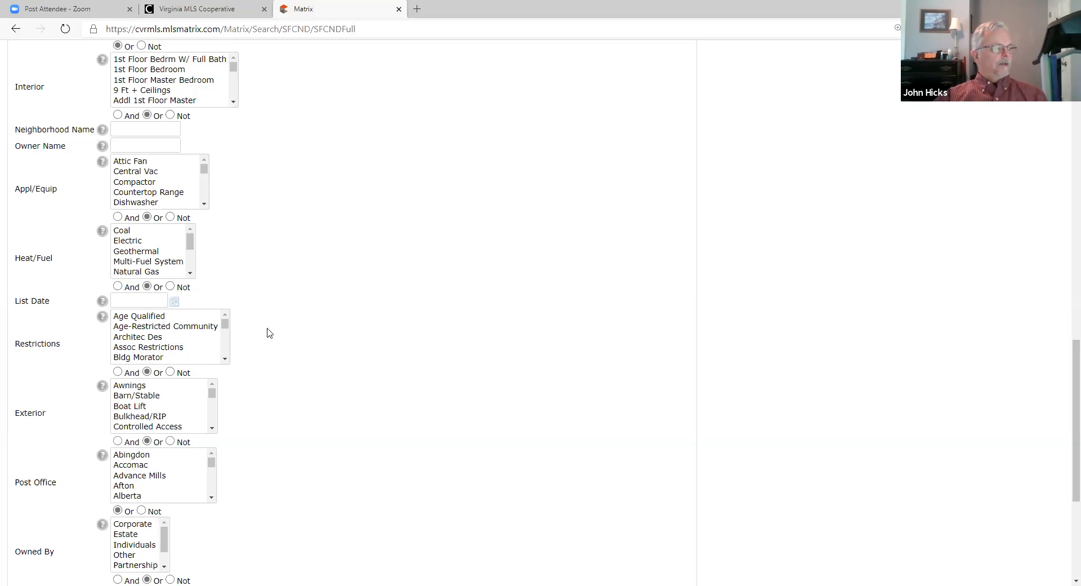
pyautogui.scroll(-5, 295, 298)
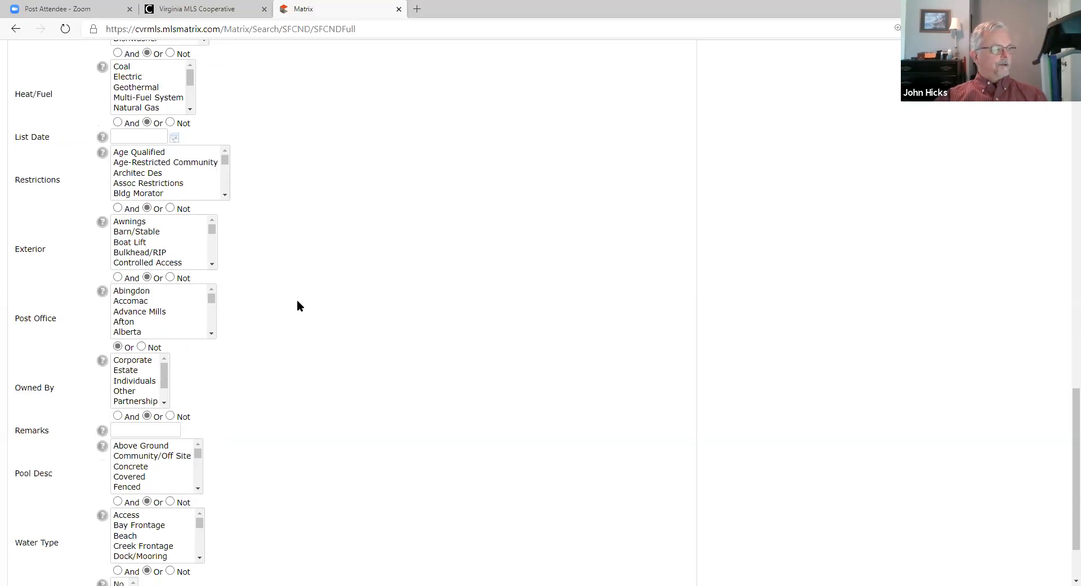
pyautogui.moveTo(165, 301); pyautogui.dragTo(164, 310)
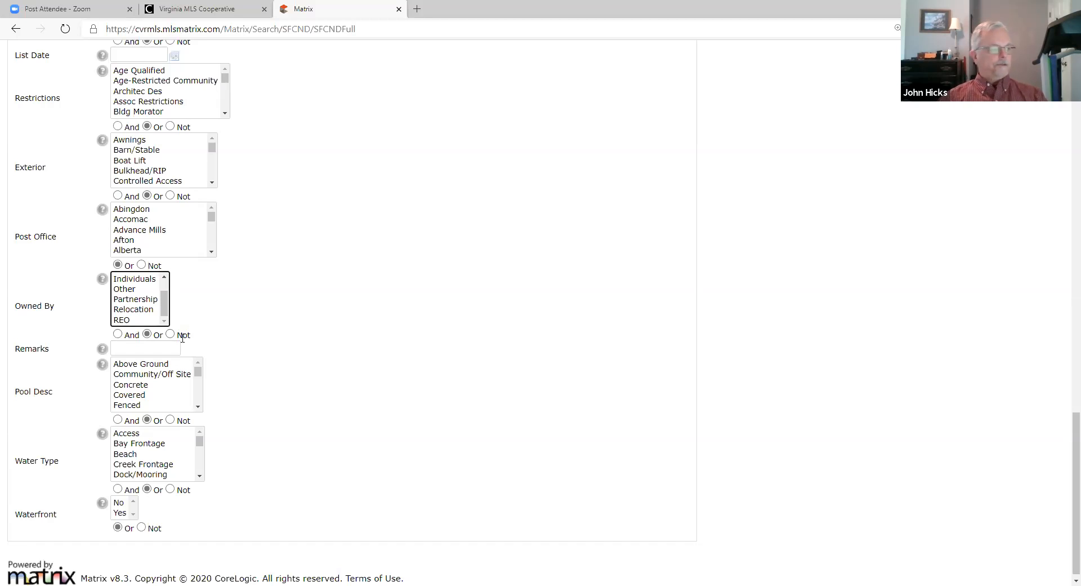
pyautogui.scroll(-1, 253, 342)
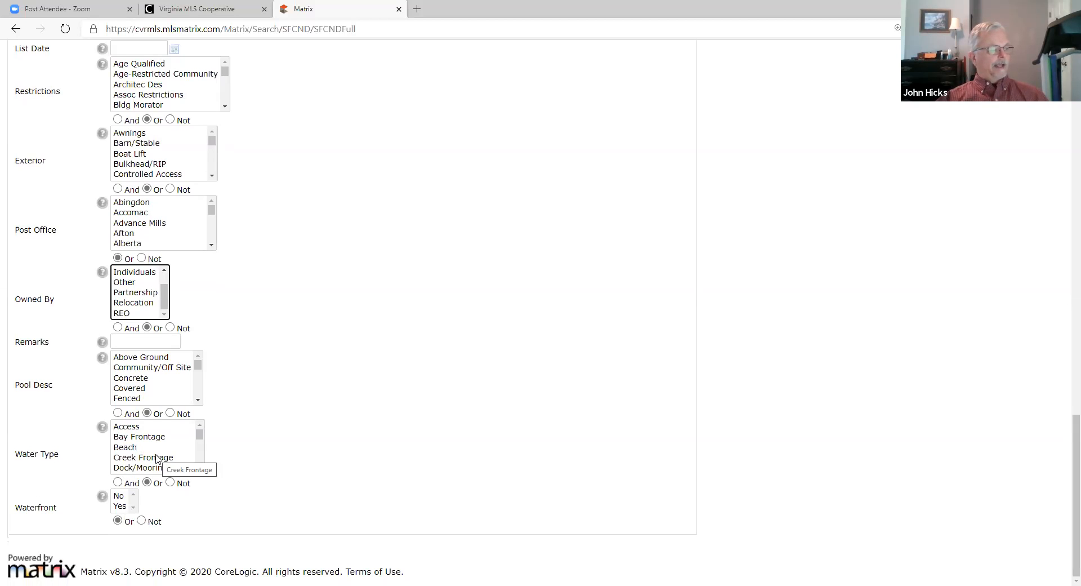
pyautogui.scroll(-1, 157, 458)
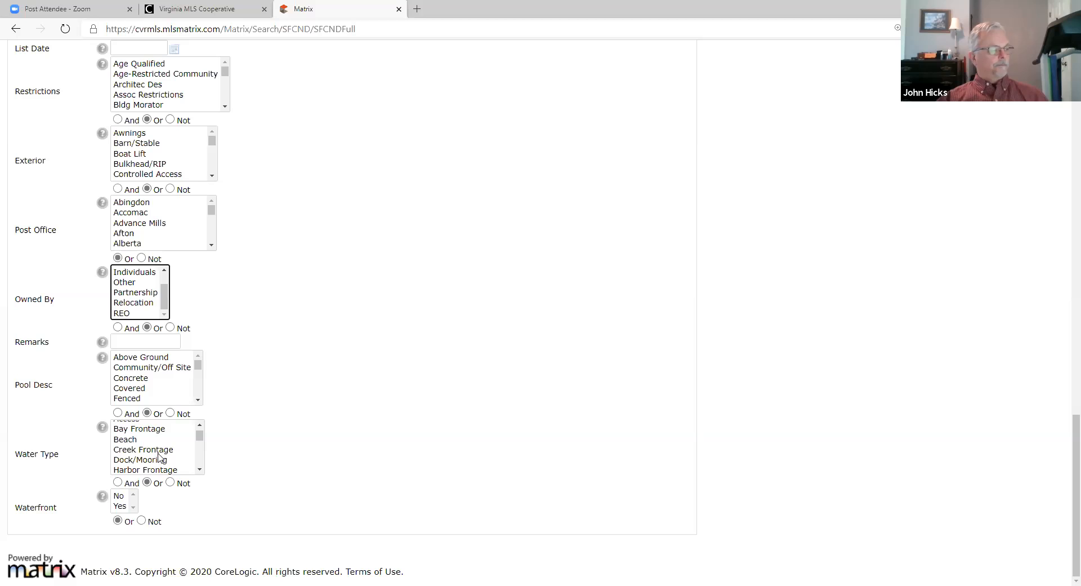
pyautogui.scroll(-1, 162, 457)
pyautogui.scroll(-4, 163, 458)
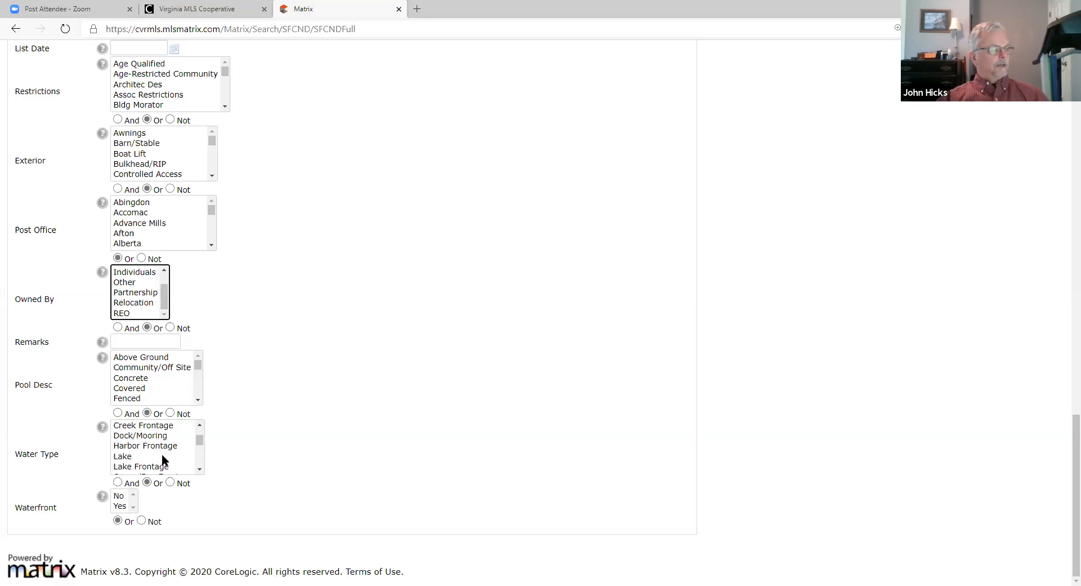
pyautogui.scroll(-2, 162, 462)
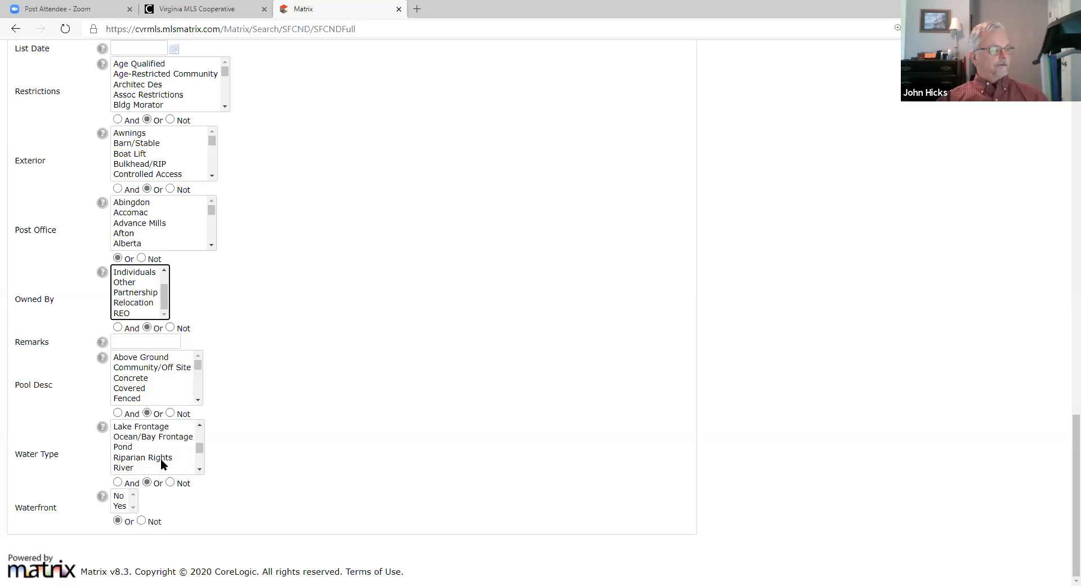
pyautogui.scroll(8, 162, 467)
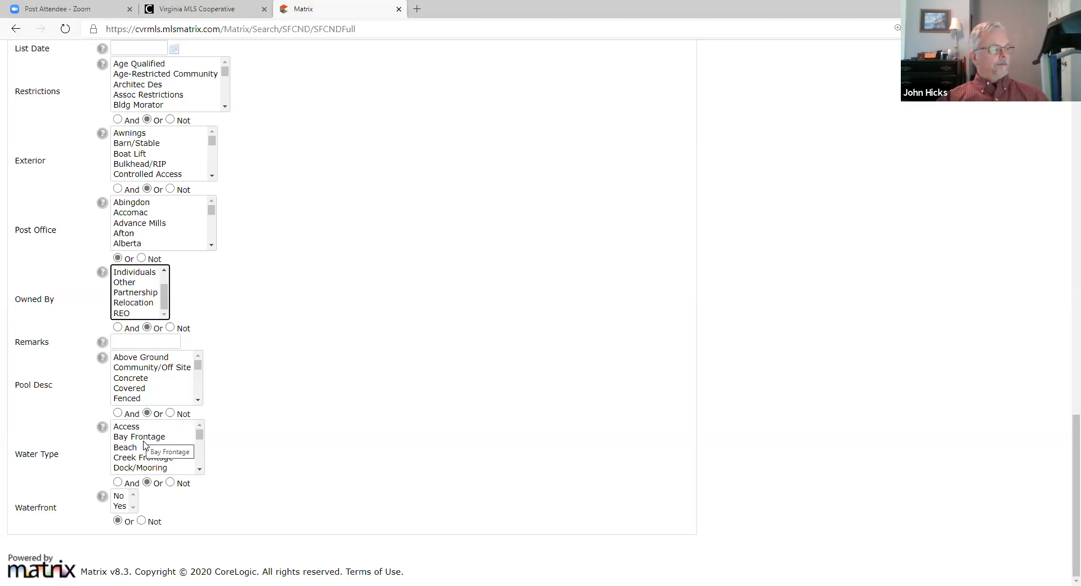
pyautogui.scroll(-5, 179, 445)
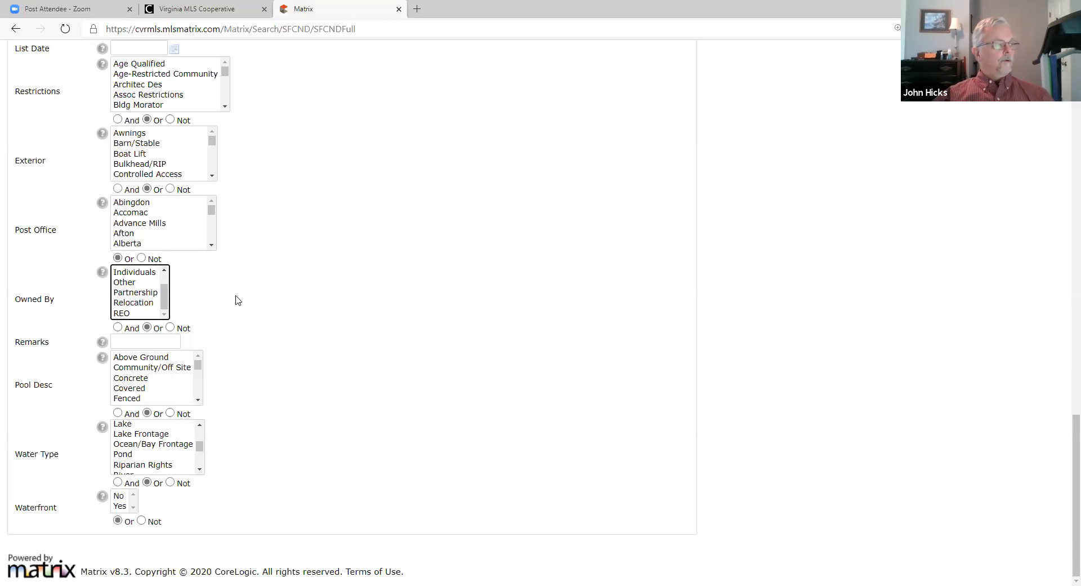
# Step: Scroll back up to the school, siding, parking and agent criteria
pyautogui.scroll(13, 237, 300)
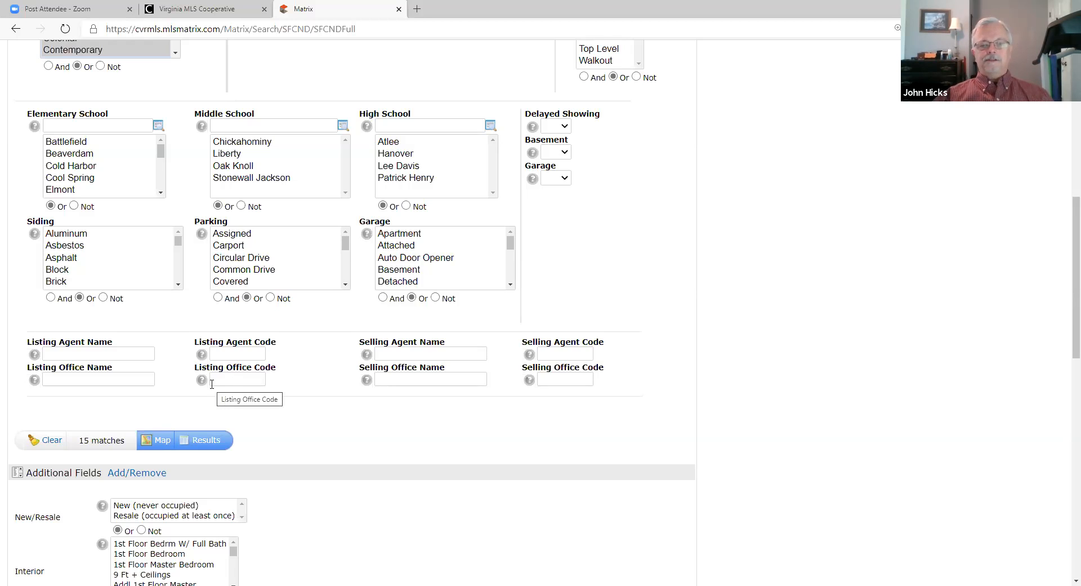
# Step: Run the Hanover search to list its 15 matching active listings
pyautogui.click(208, 445)
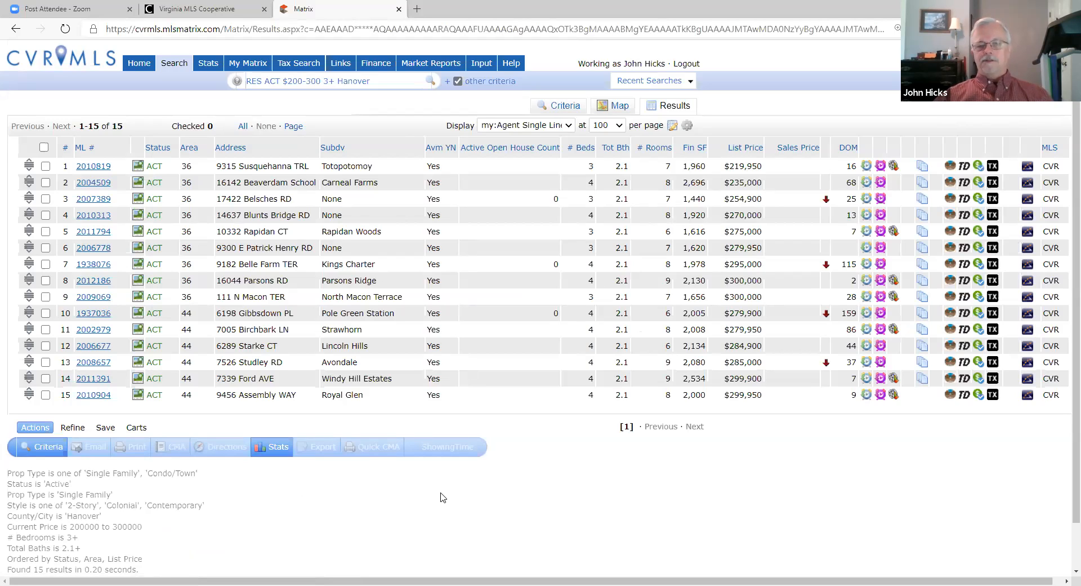
pyautogui.click(46, 231)
pyautogui.click(45, 281)
pyautogui.click(46, 313)
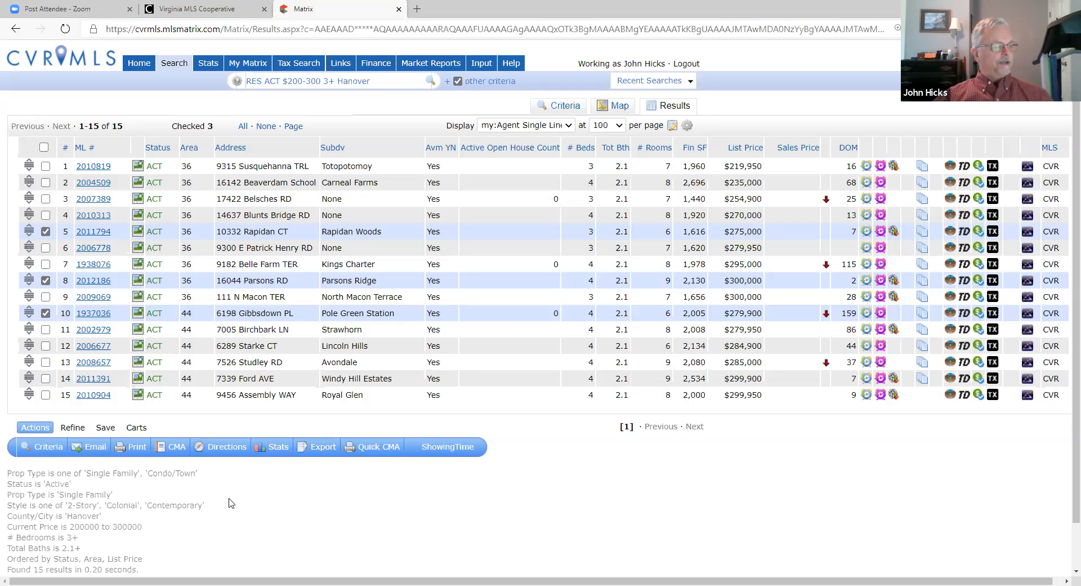
pyautogui.click(44, 147)
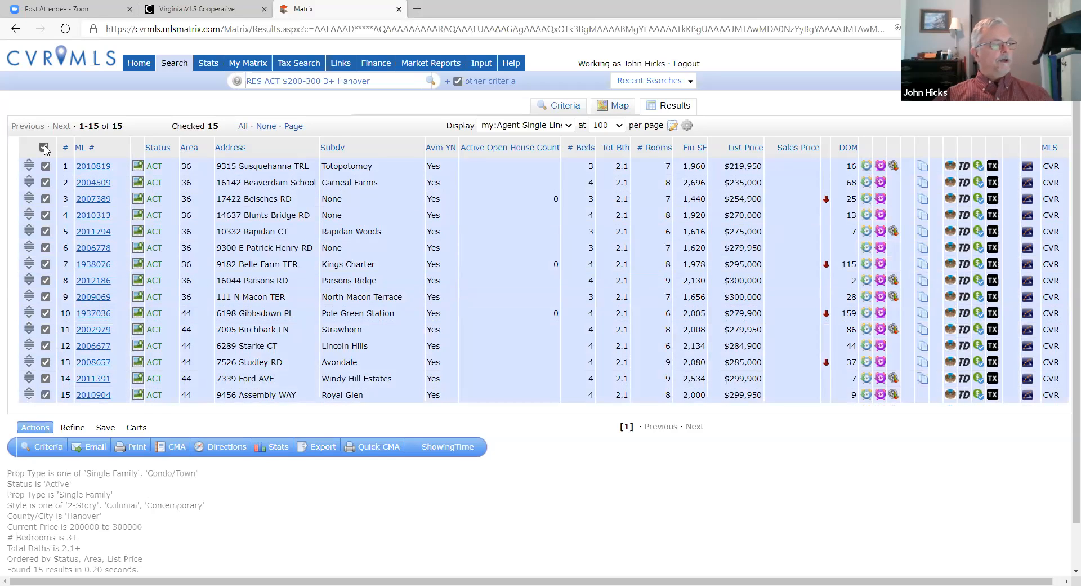
# Step: Uncheck all 15 Hanover listings and bring up the Save options below the results
pyautogui.click(43, 148)
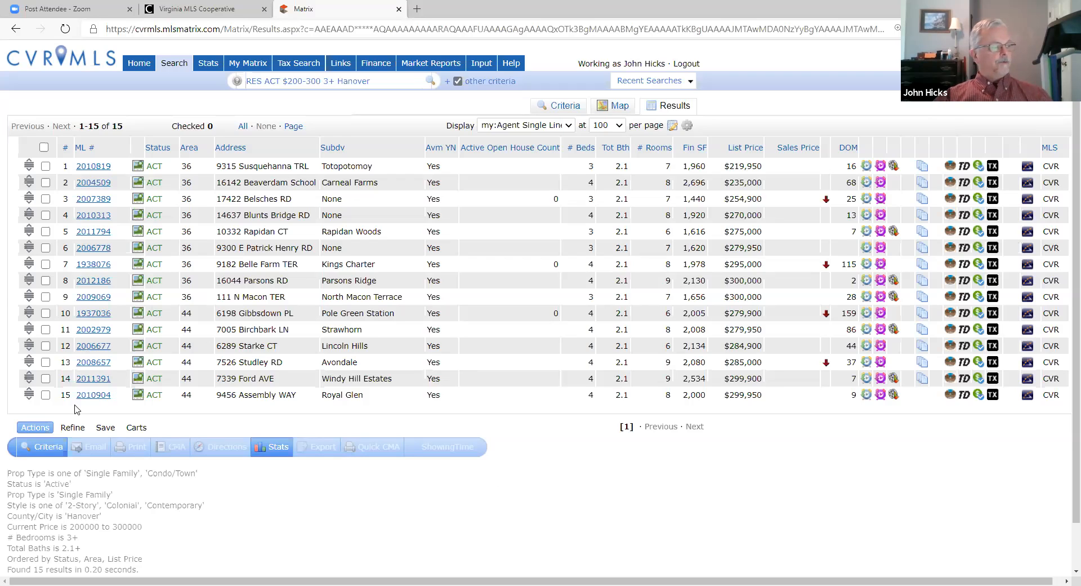
pyautogui.click(107, 429)
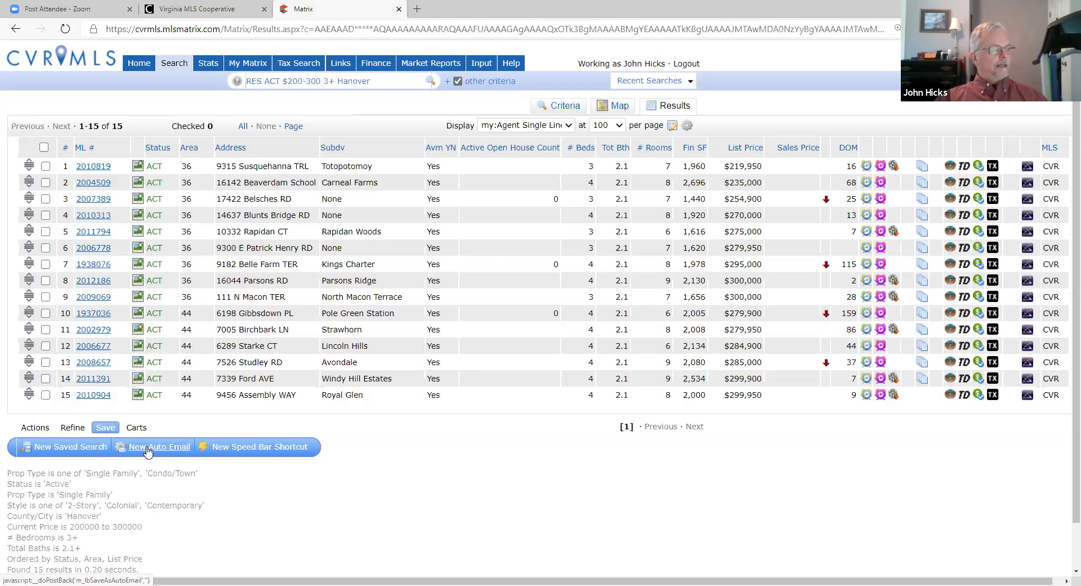
# Step: Start a New Auto Email for the Hanover search and expand its Contact dropdown
pyautogui.click(147, 447)
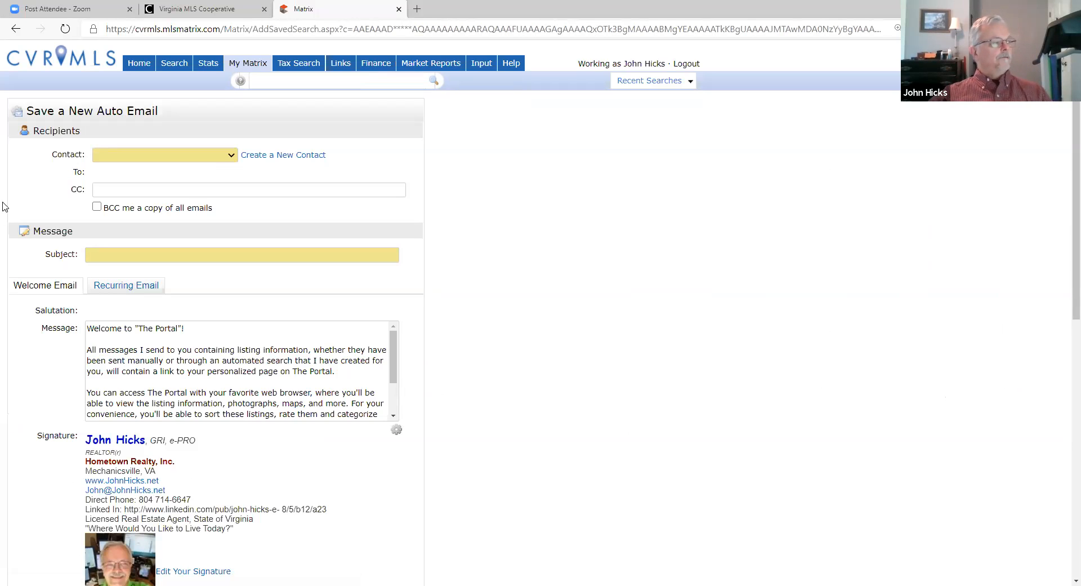
pyautogui.click(232, 158)
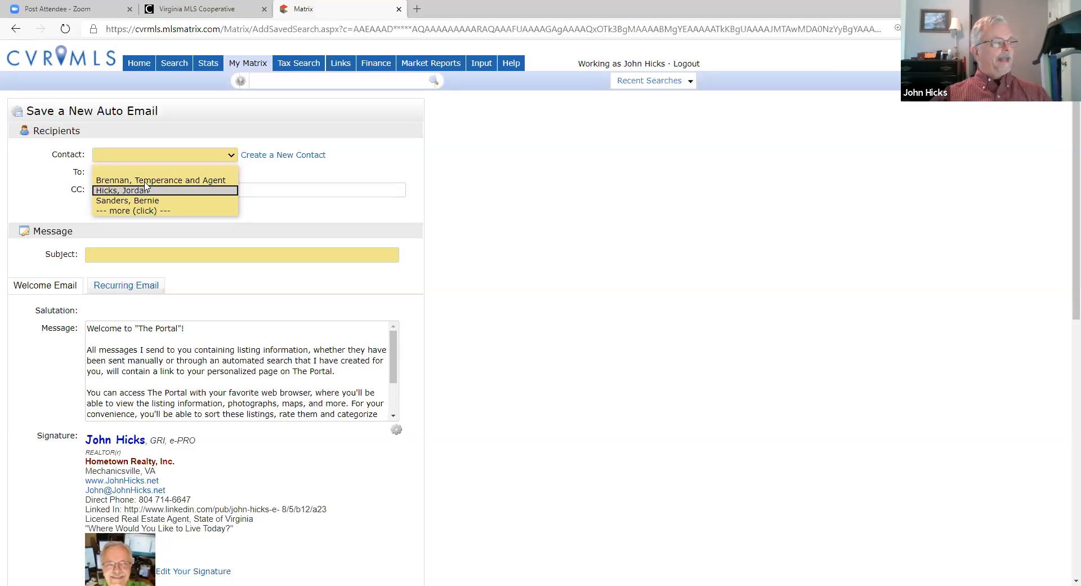
# Step: Load the full alphabetical contact list via '--- more (click) ---' and scroll through it
pyautogui.click(127, 212)
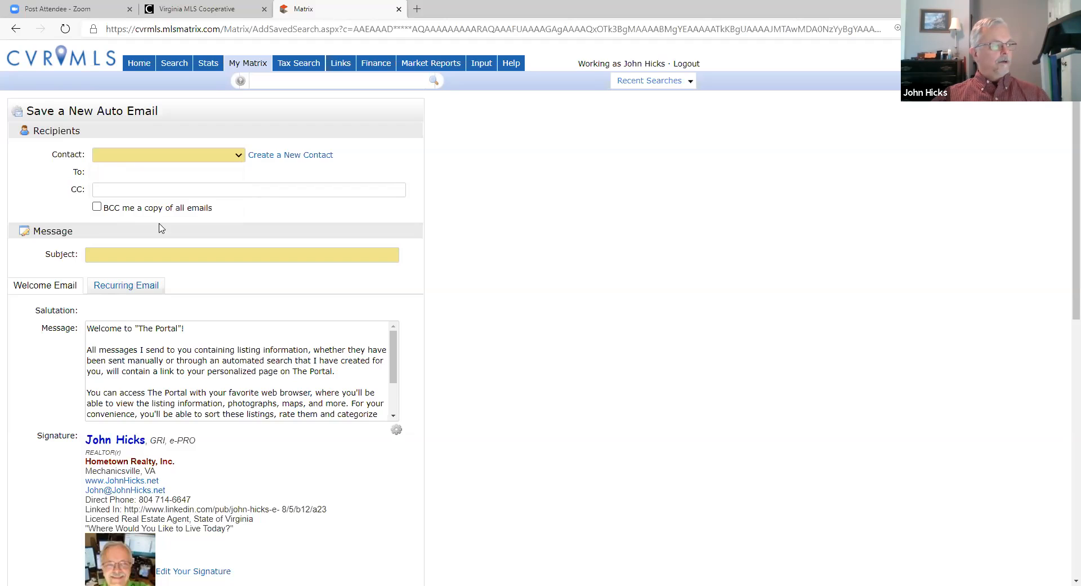
pyautogui.click(238, 158)
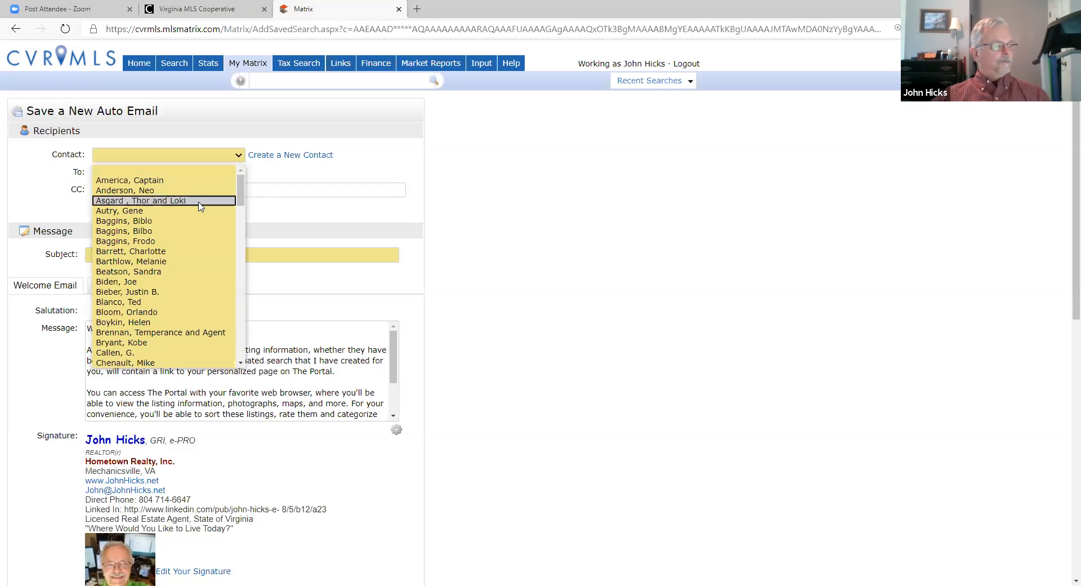
pyautogui.scroll(-5, 174, 243)
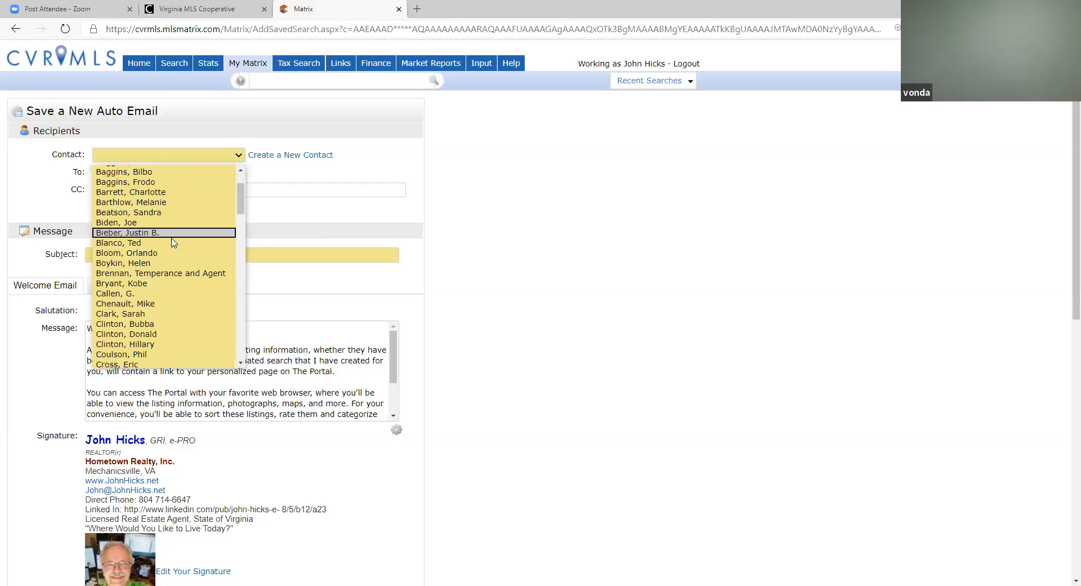
pyautogui.scroll(-10, 174, 243)
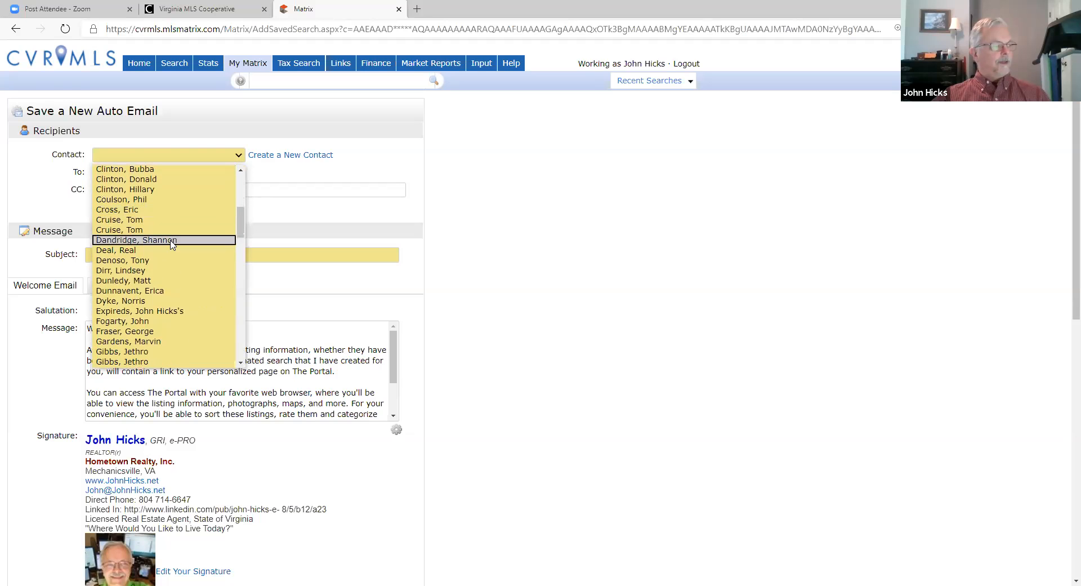
pyautogui.scroll(-15, 172, 244)
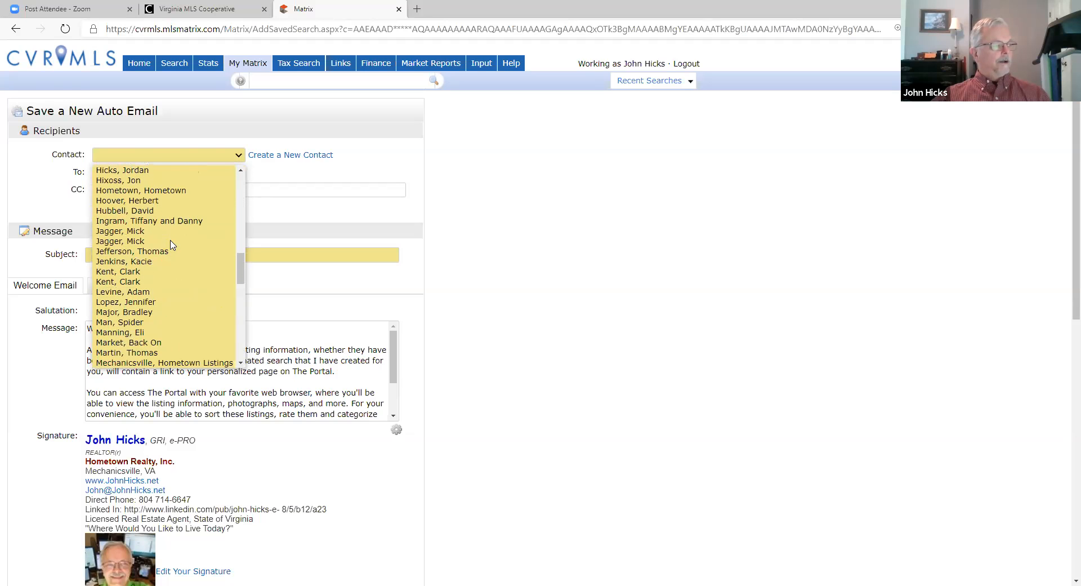
pyautogui.scroll(-15, 171, 243)
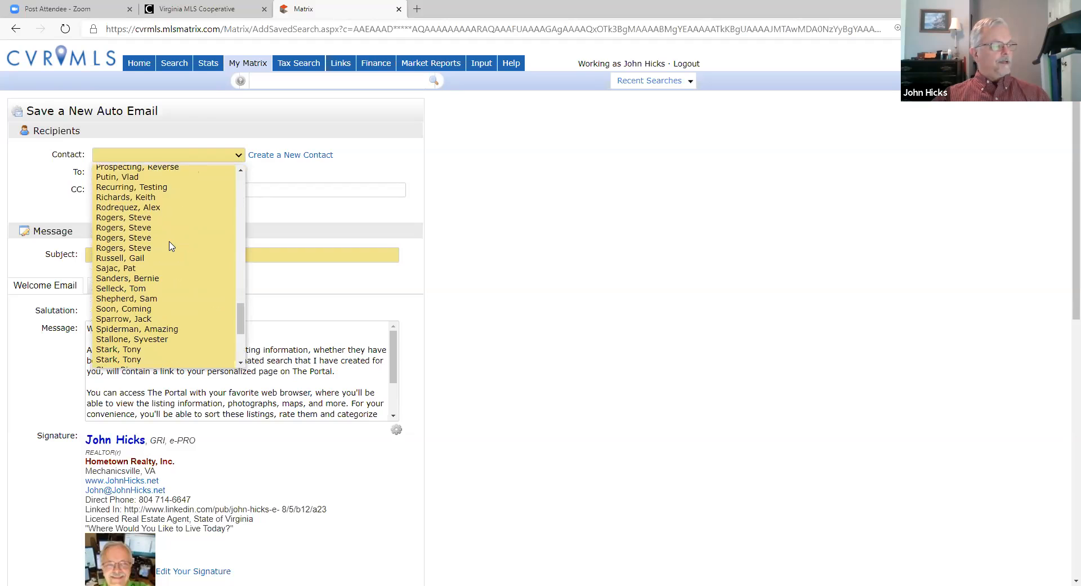
pyautogui.scroll(17, 169, 245)
pyautogui.scroll(12, 169, 245)
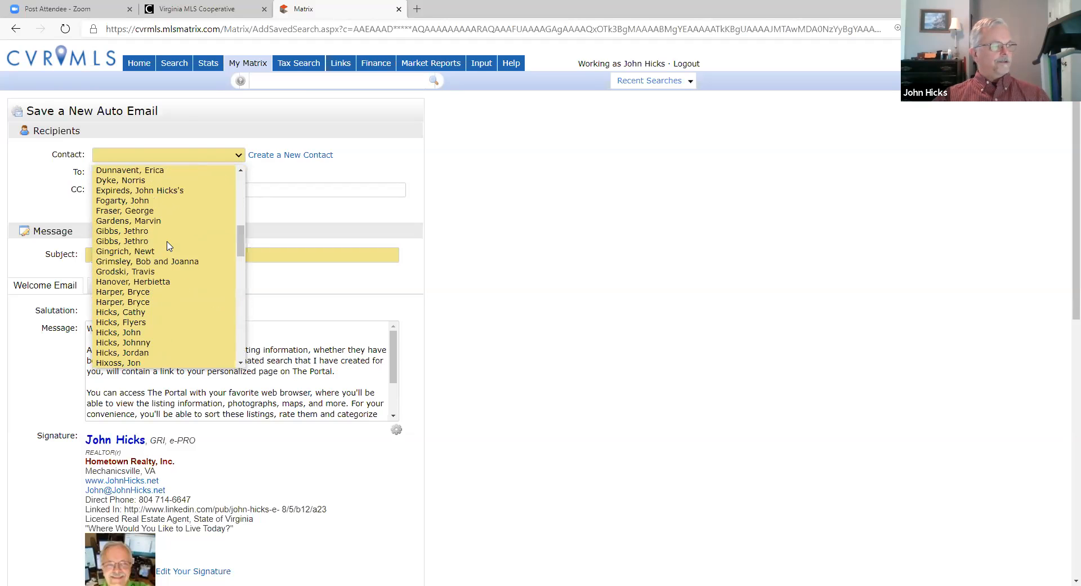
pyautogui.scroll(3, 169, 245)
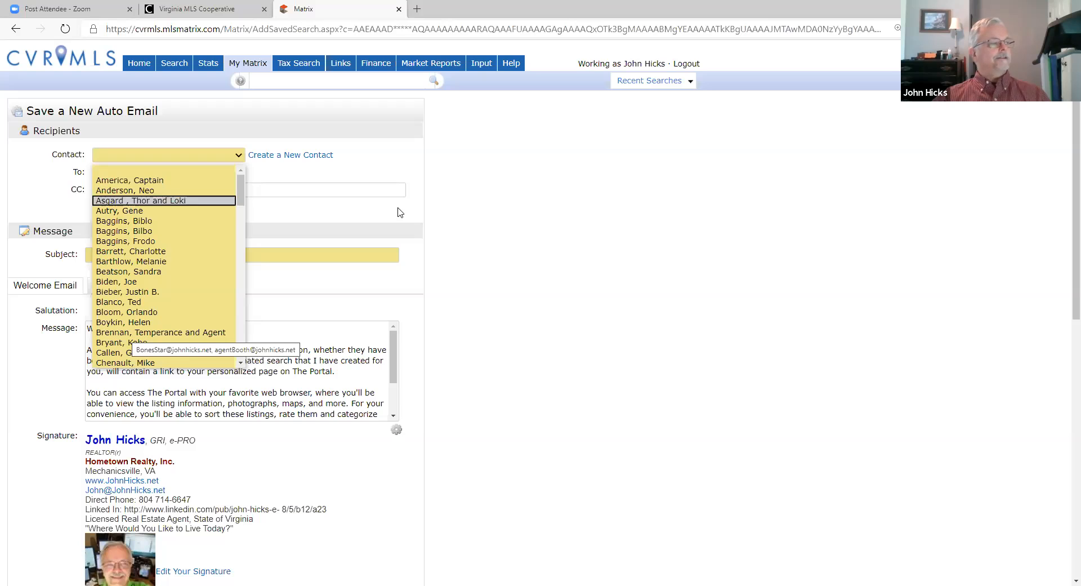
pyautogui.moveTo(251, 66)
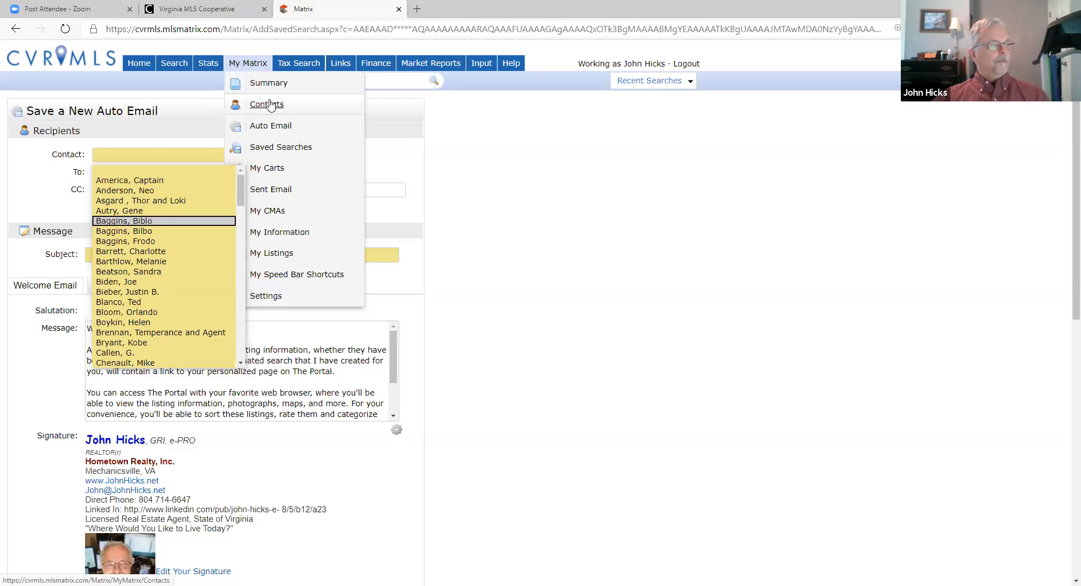
# Step: Dismiss the contact list and open a blank Create a New Contact form
pyautogui.click(134, 156)
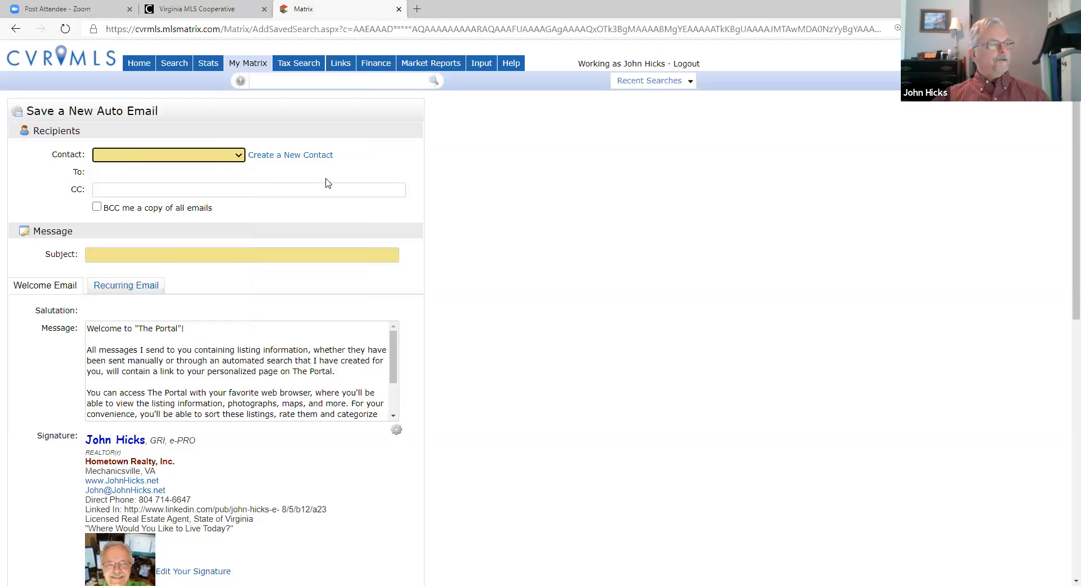
pyautogui.click(292, 159)
pyautogui.click(439, 155)
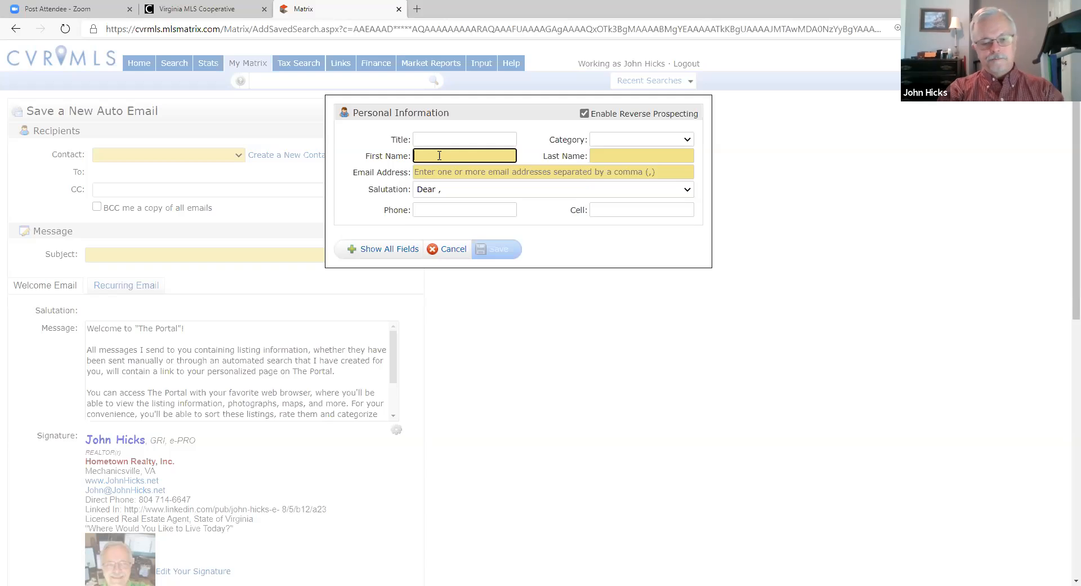
# Step: Enter the new contact's first and last name in the Personal Information form
pyautogui.press('Tab')
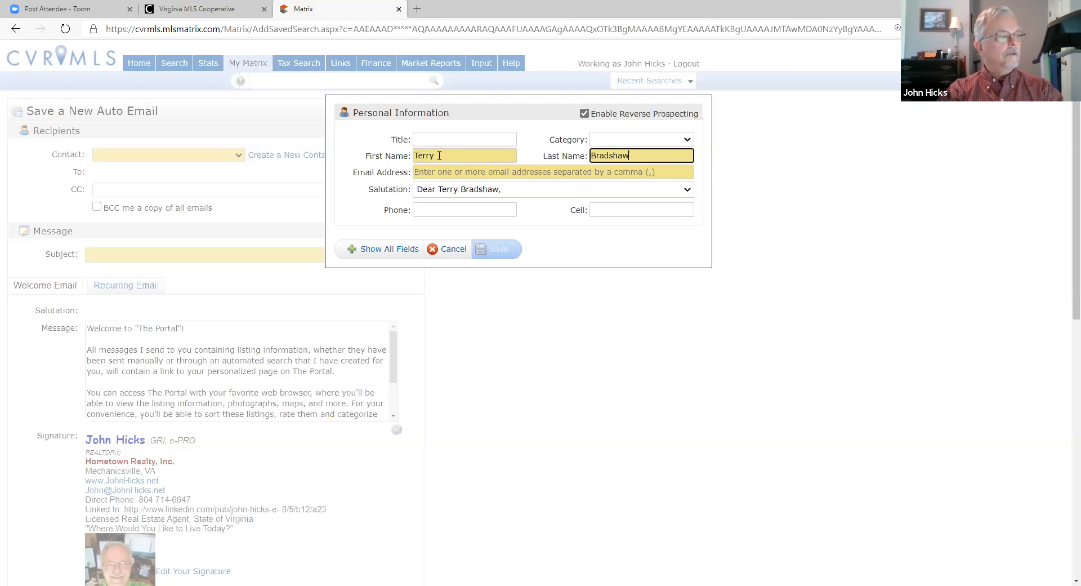
pyautogui.click(464, 172)
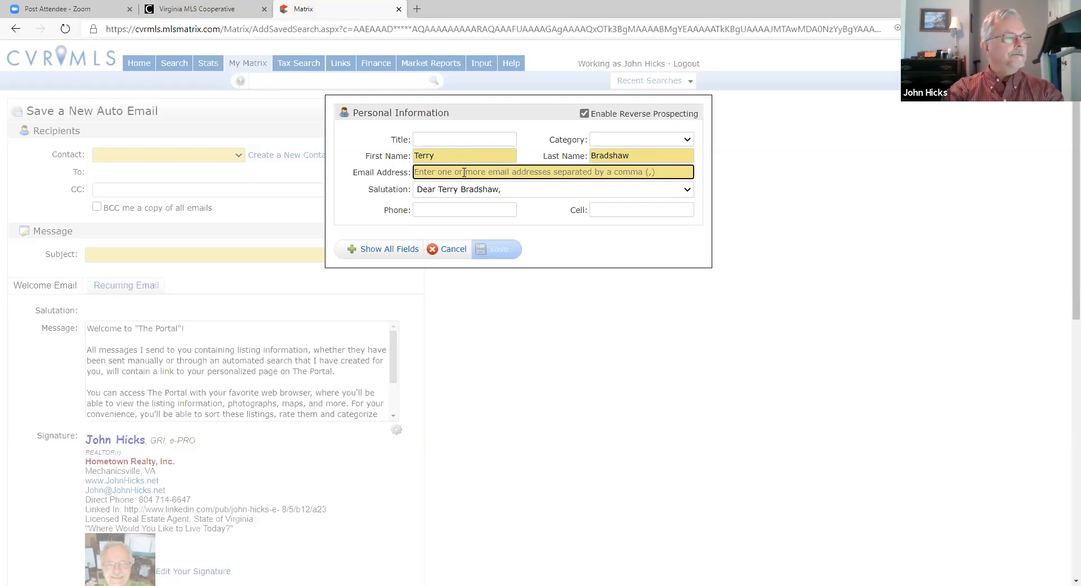
# Step: Fill in the new contact's e-mail address in the Email Address field
pyautogui.write('Terry')
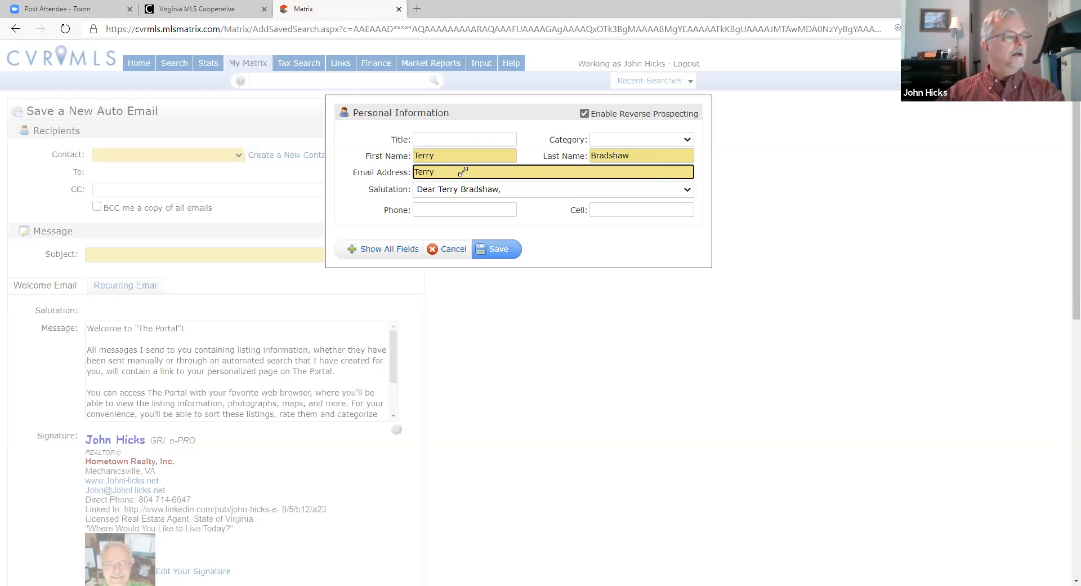
pyautogui.click(723, 149)
pyautogui.click(475, 170)
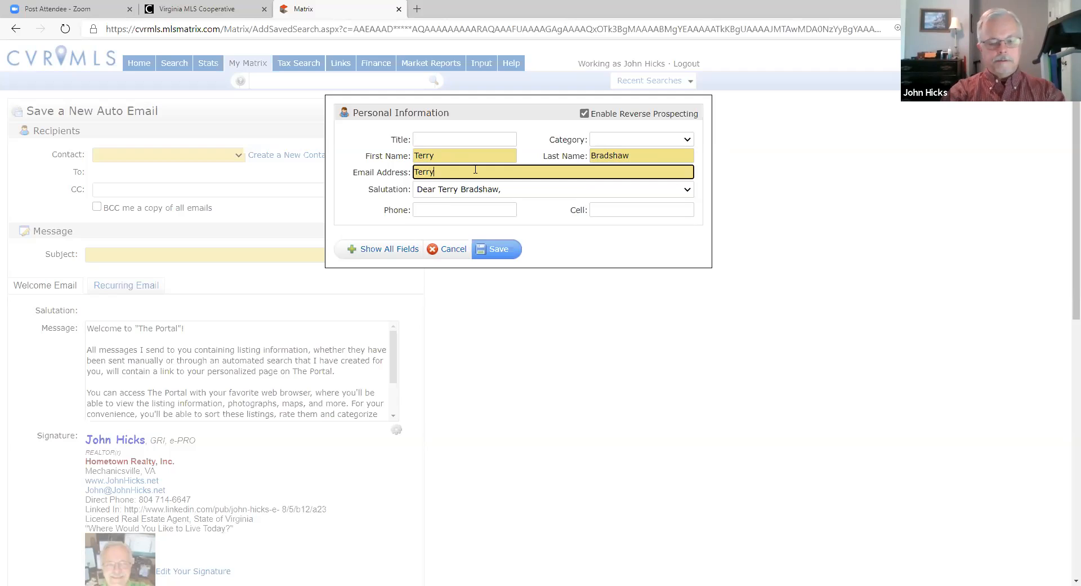
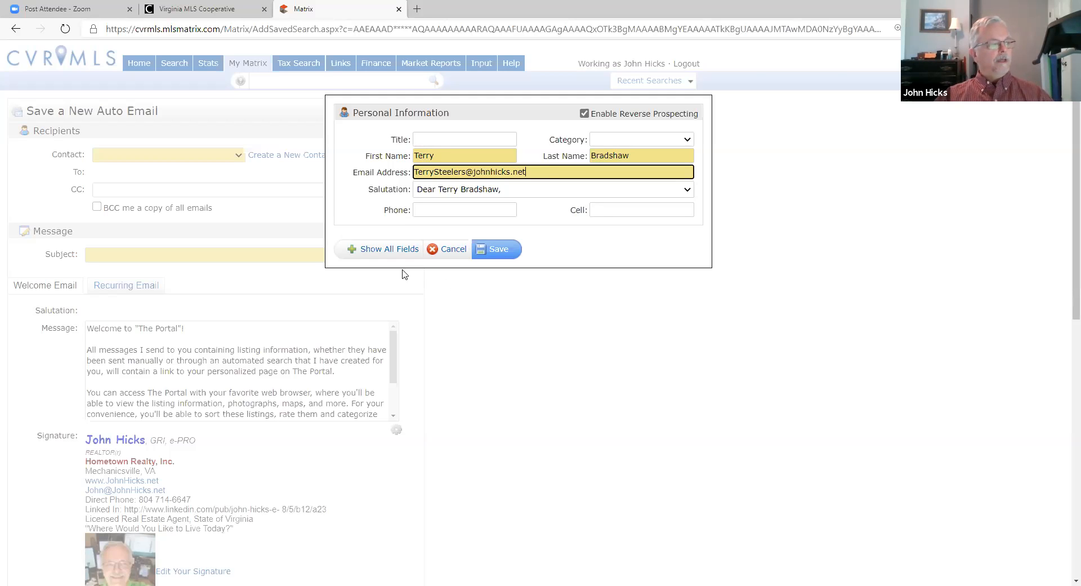
# Step: Review all contact fields, then save the new contact as the auto email's recipient
pyautogui.click(397, 252)
pyautogui.scroll(-3, 512, 272)
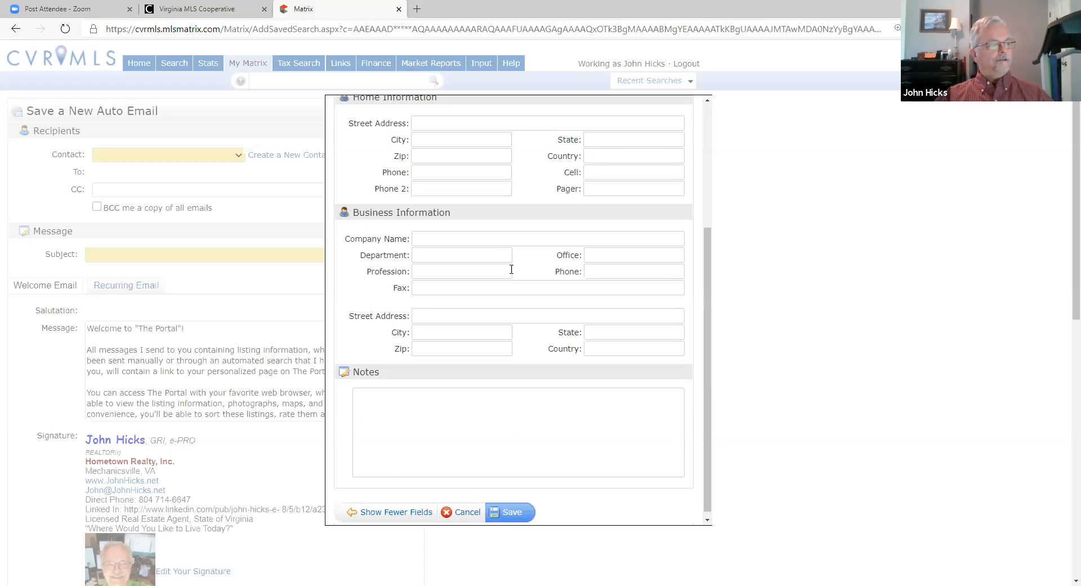
pyautogui.scroll(5, 511, 269)
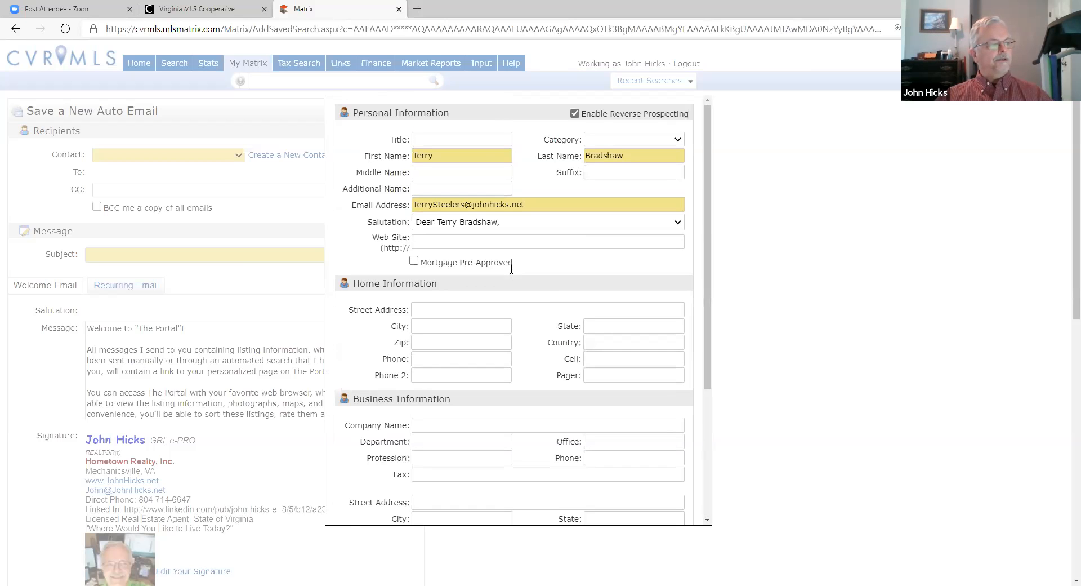
pyautogui.scroll(-3, 511, 274)
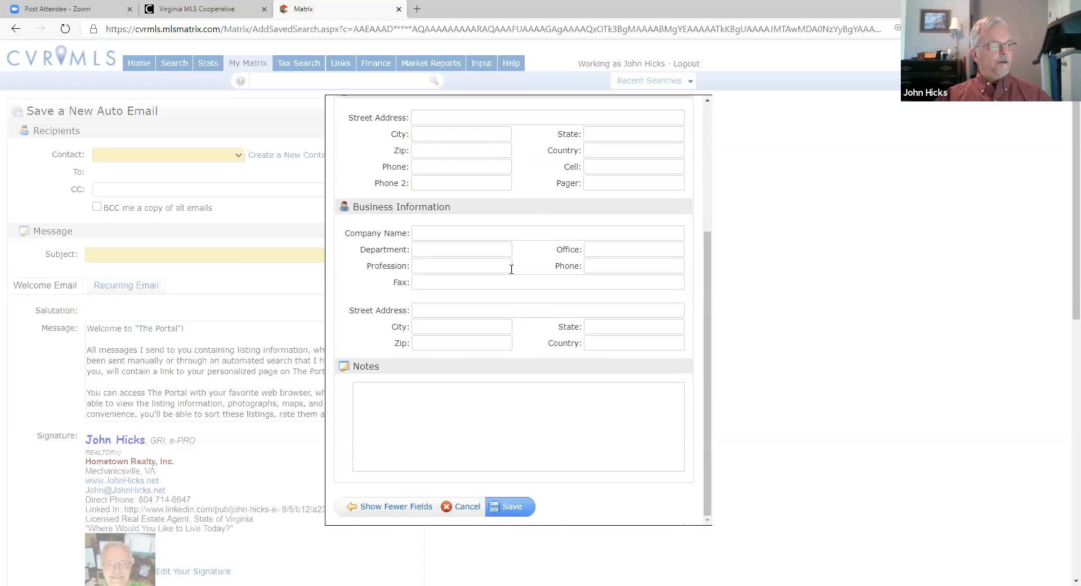
pyautogui.click(401, 509)
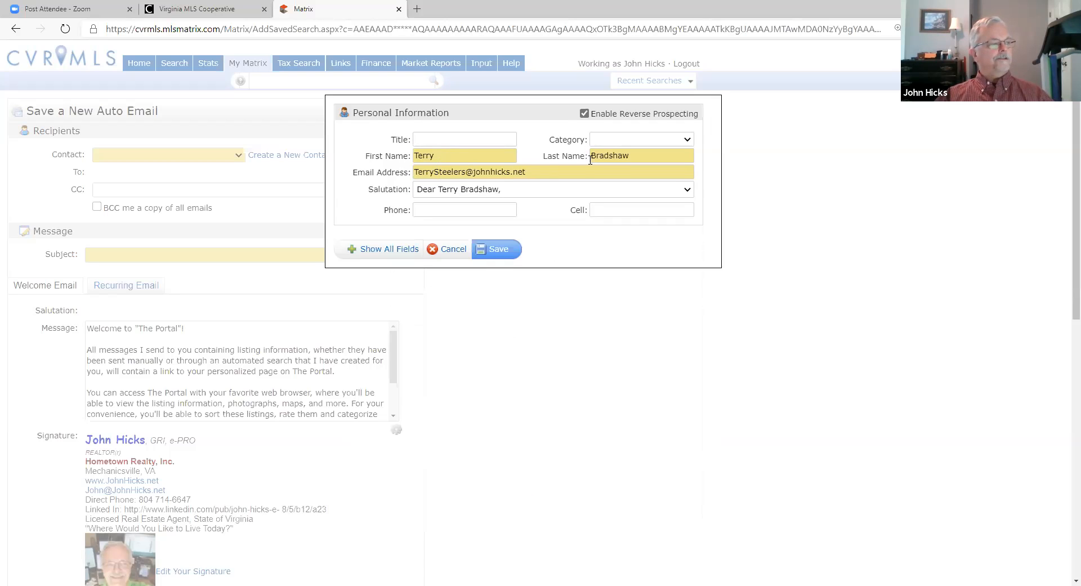
pyautogui.click(538, 172)
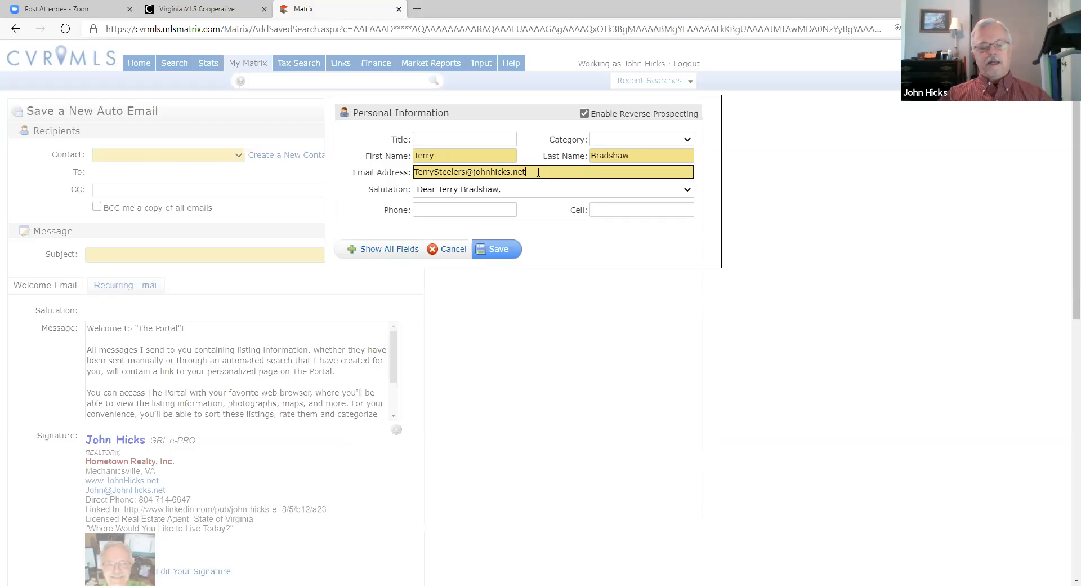
pyautogui.click(495, 249)
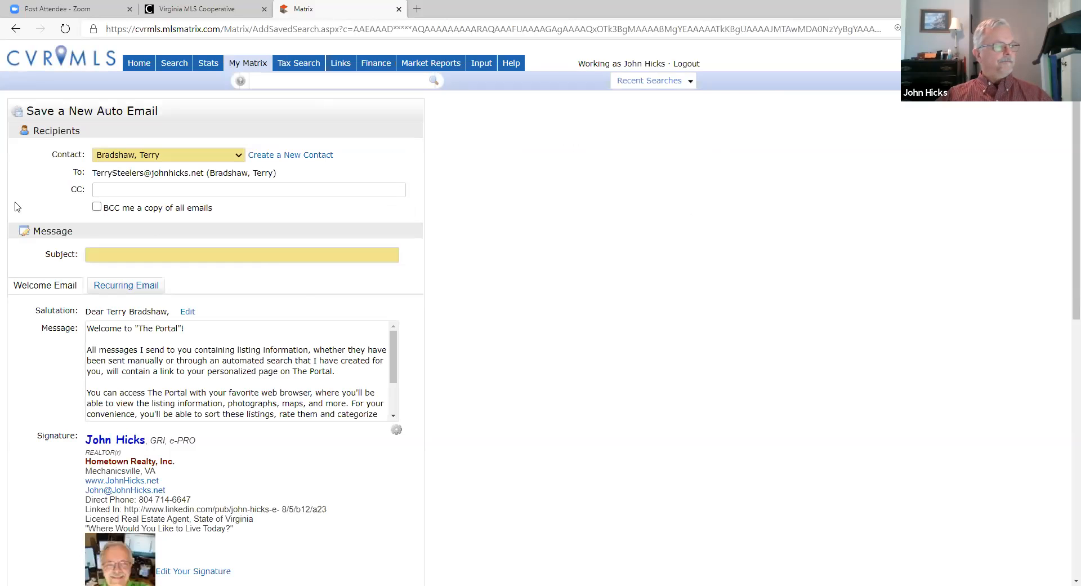
pyautogui.click(129, 254)
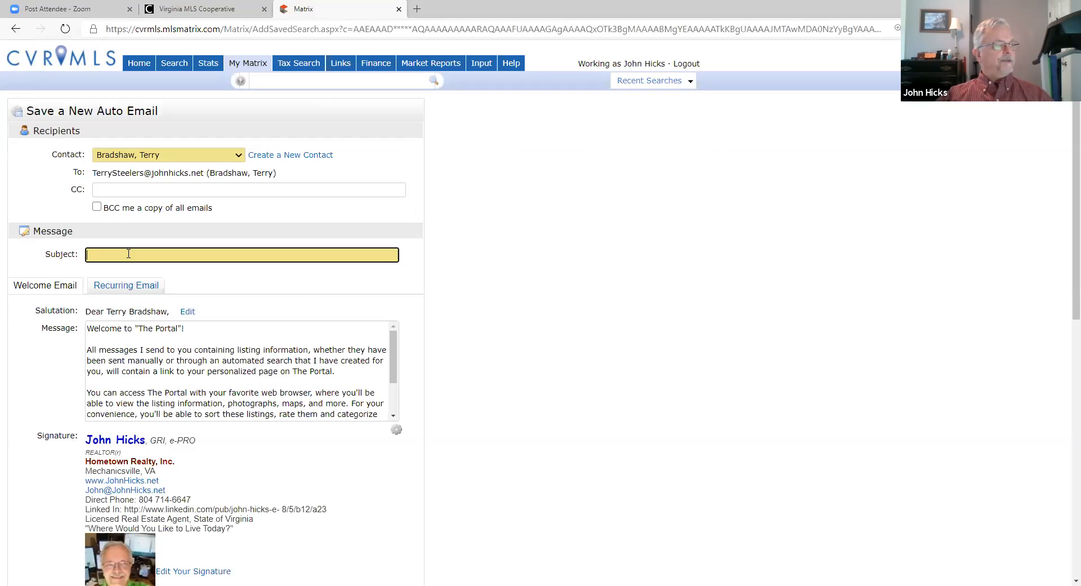
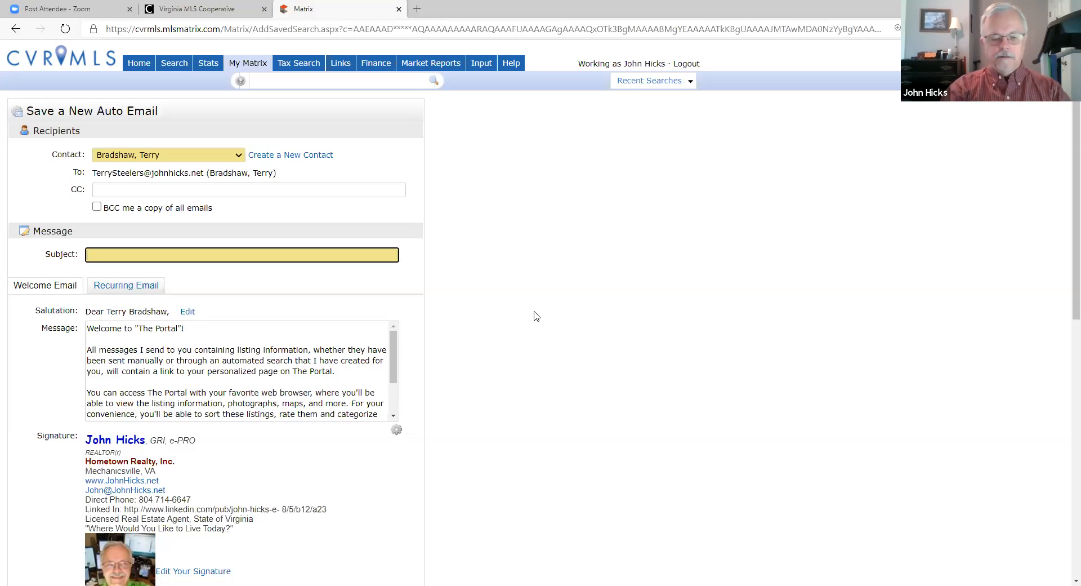
# Step: Enter the subject as the contact's first name followed by 'Pick One NOW!!!', correcting the typo
pyautogui.write('Te')
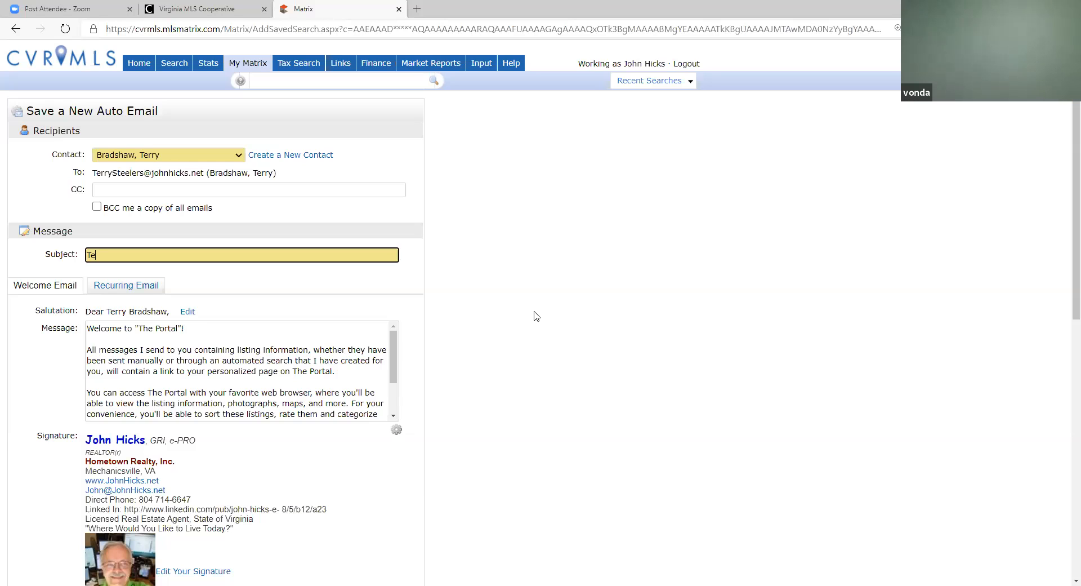
pyautogui.write('rry, P')
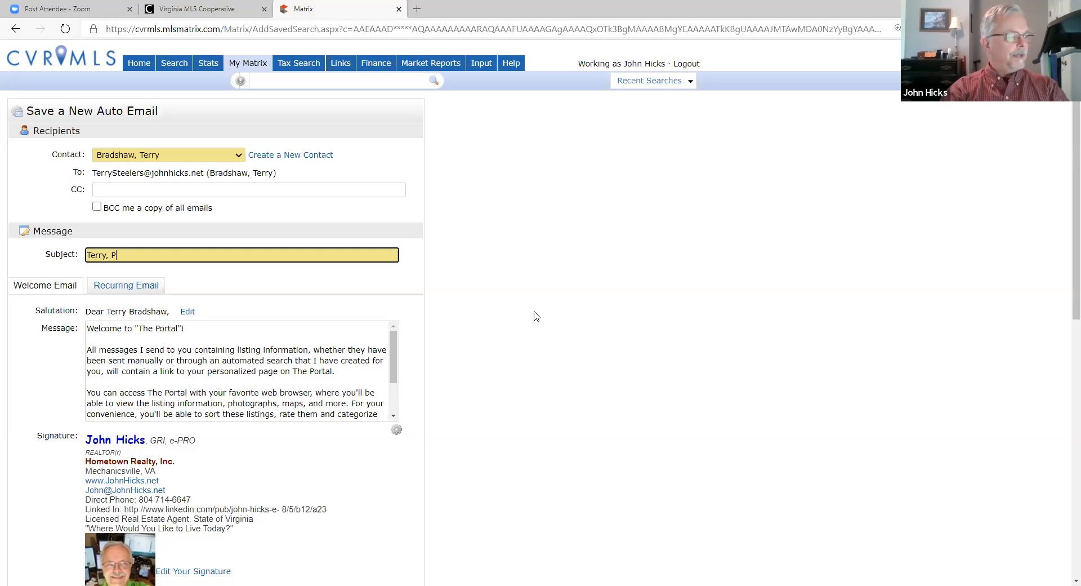
pyautogui.write('ick One ')
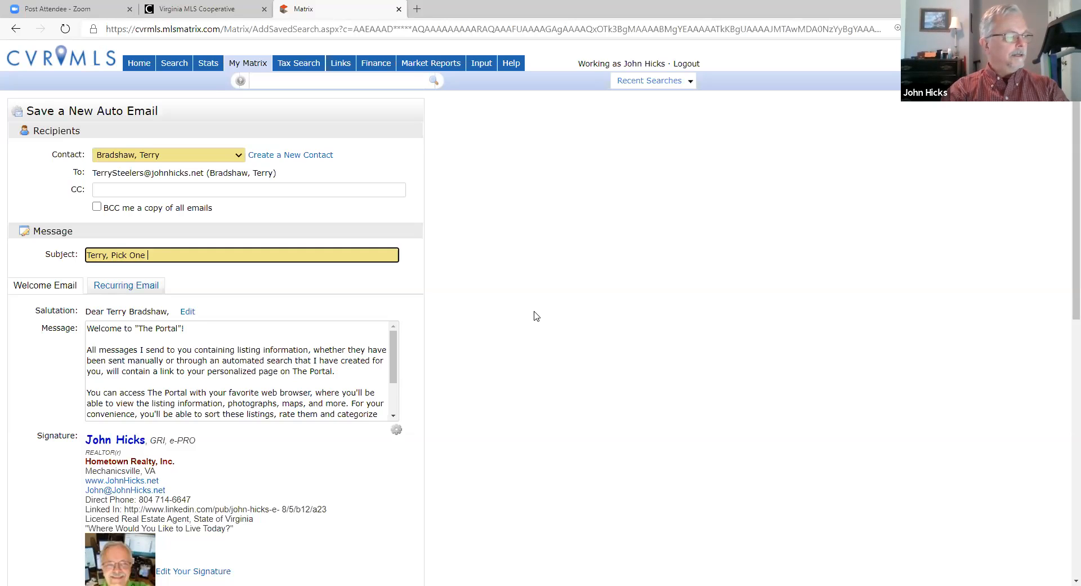
pyautogui.write('NOW')
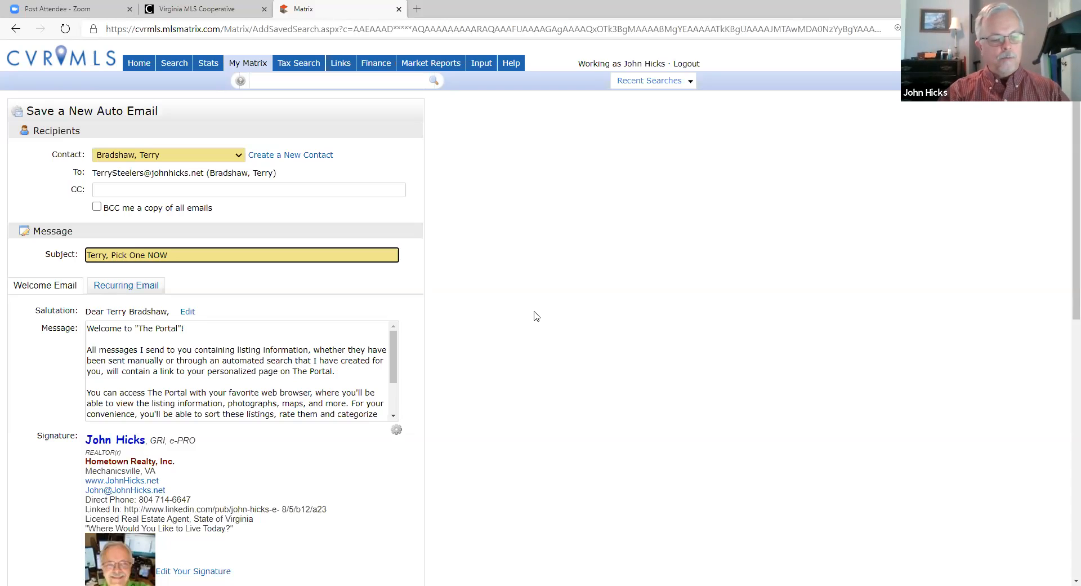
pyautogui.write('11')
pyautogui.press('BackSpace')
pyautogui.press('BackSpace')
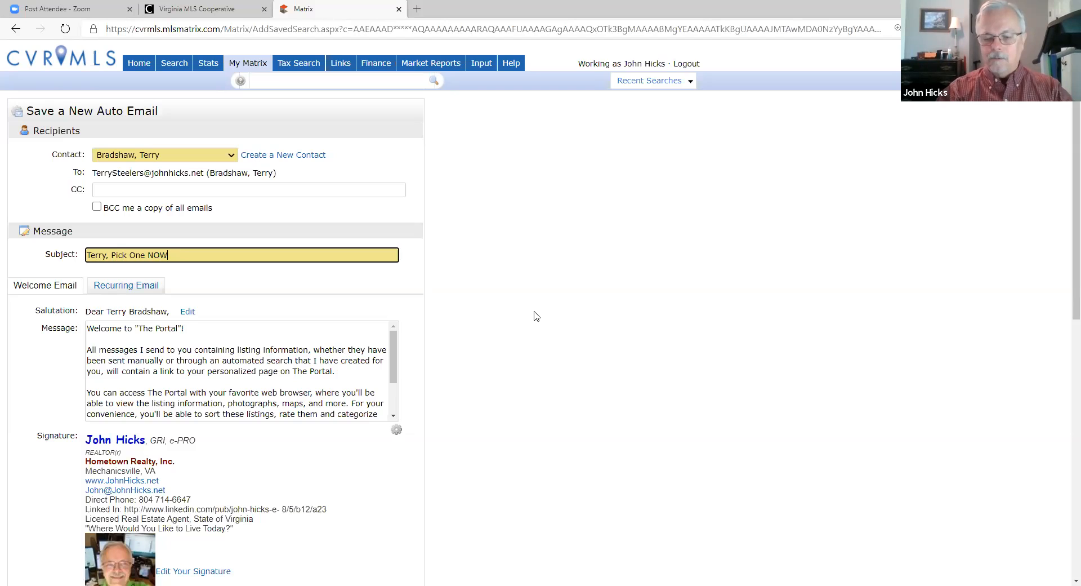
pyautogui.write('!!!')
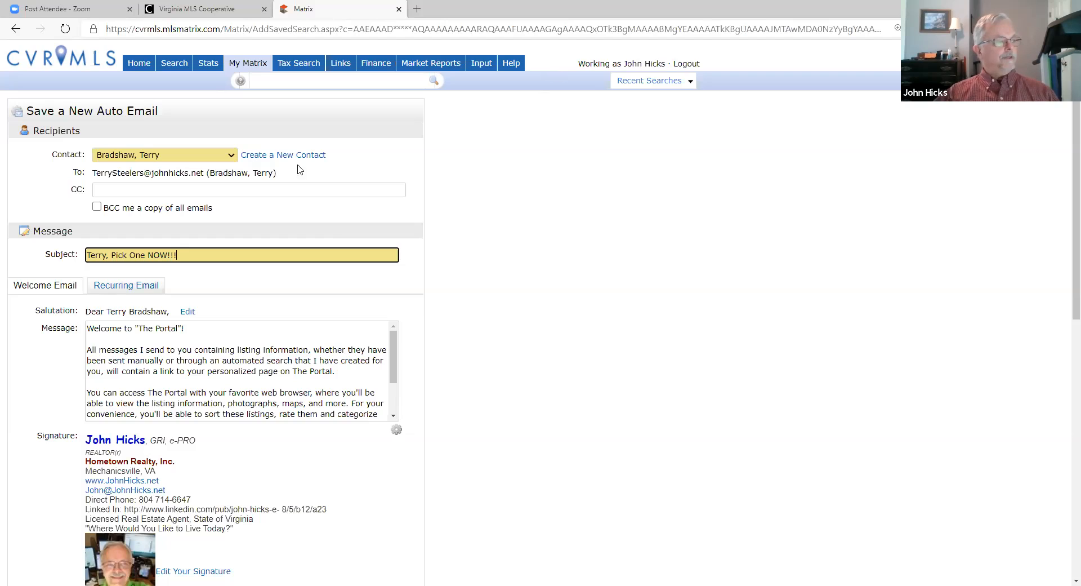
pyautogui.scroll(-1, 472, 274)
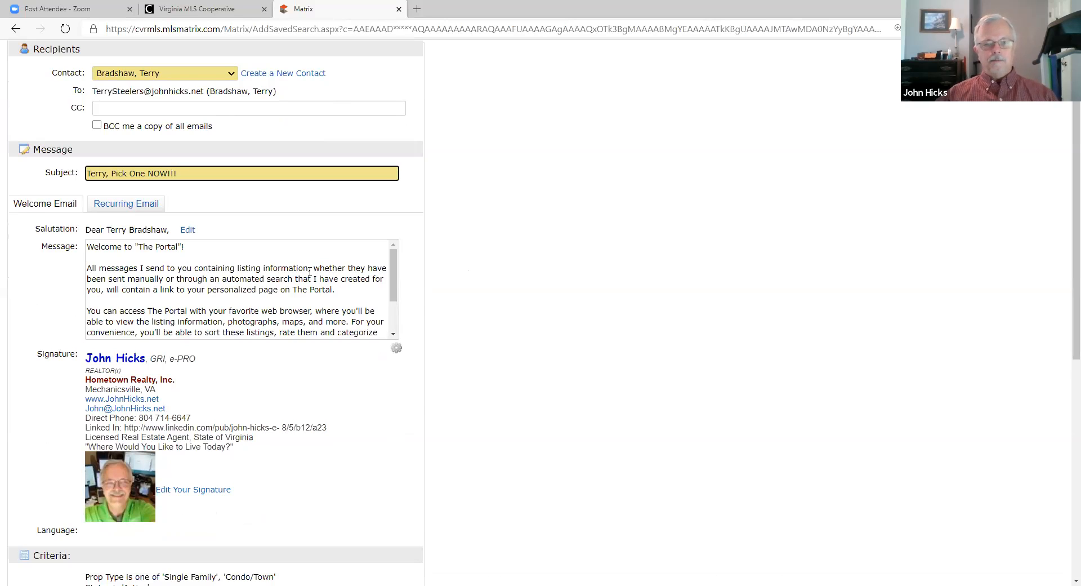
pyautogui.scroll(-2, 265, 280)
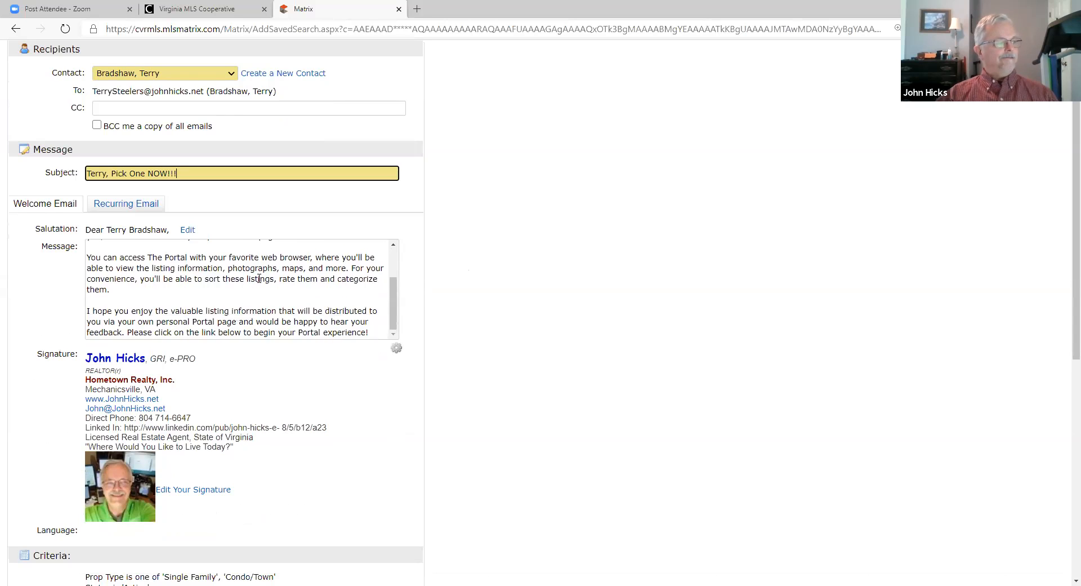
pyautogui.scroll(3, 259, 279)
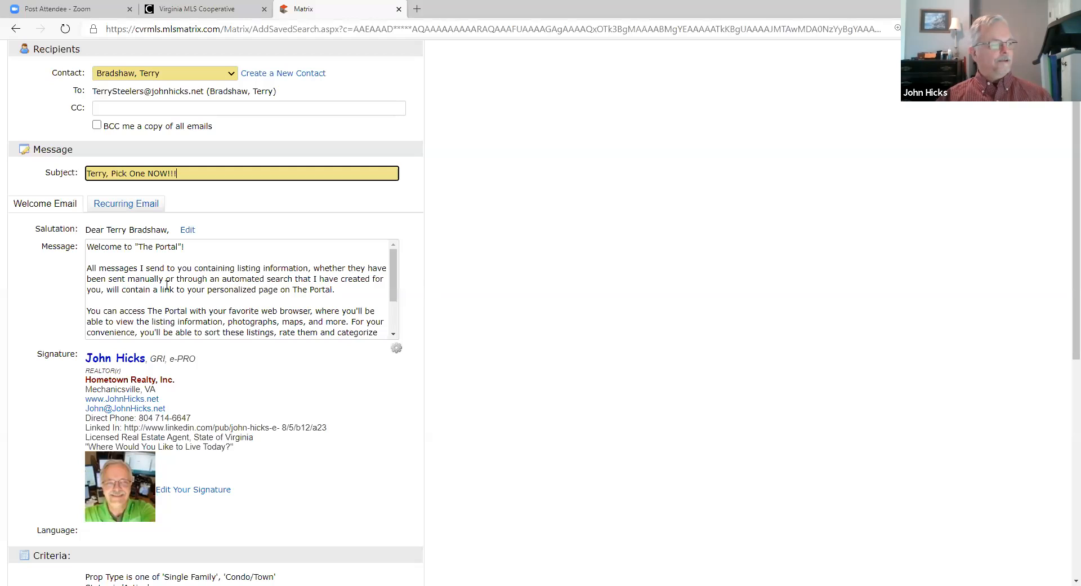
# Step: Insert a new line '5 rings is not bad....' right below the welcome message's greeting
pyautogui.click(101, 255)
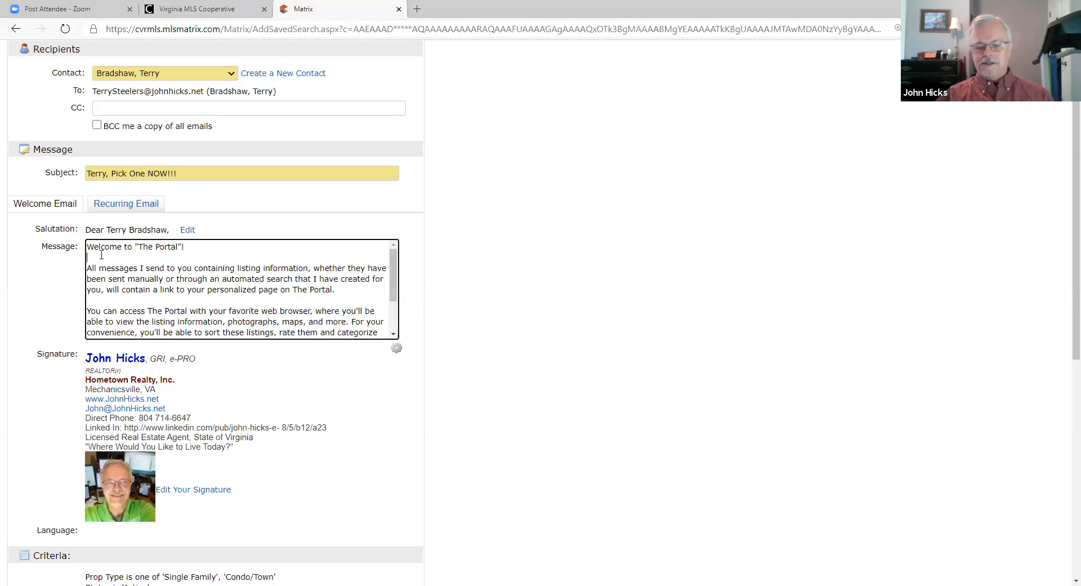
pyautogui.press('Return')
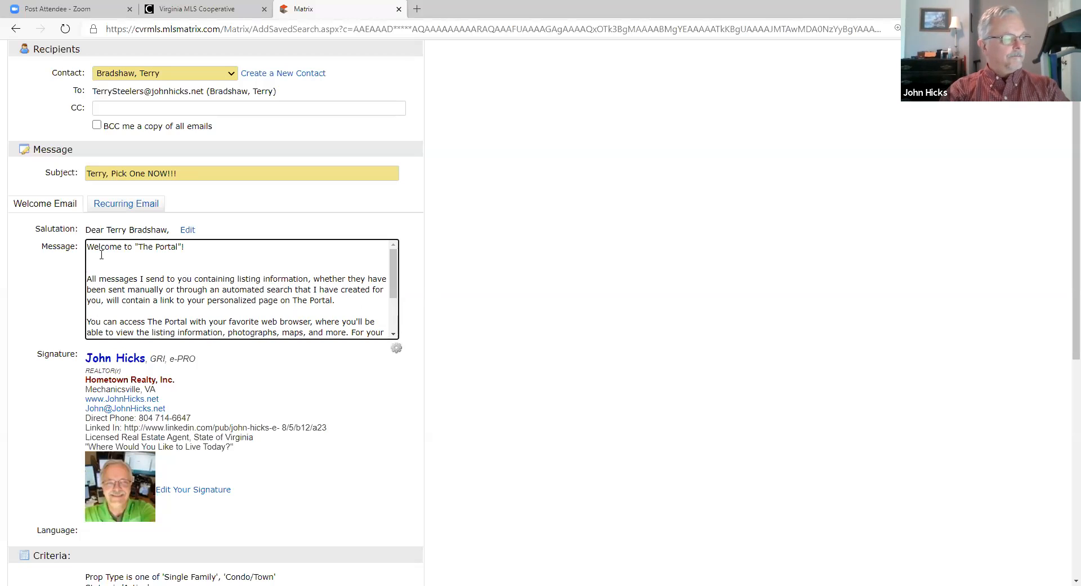
pyautogui.write('5 ')
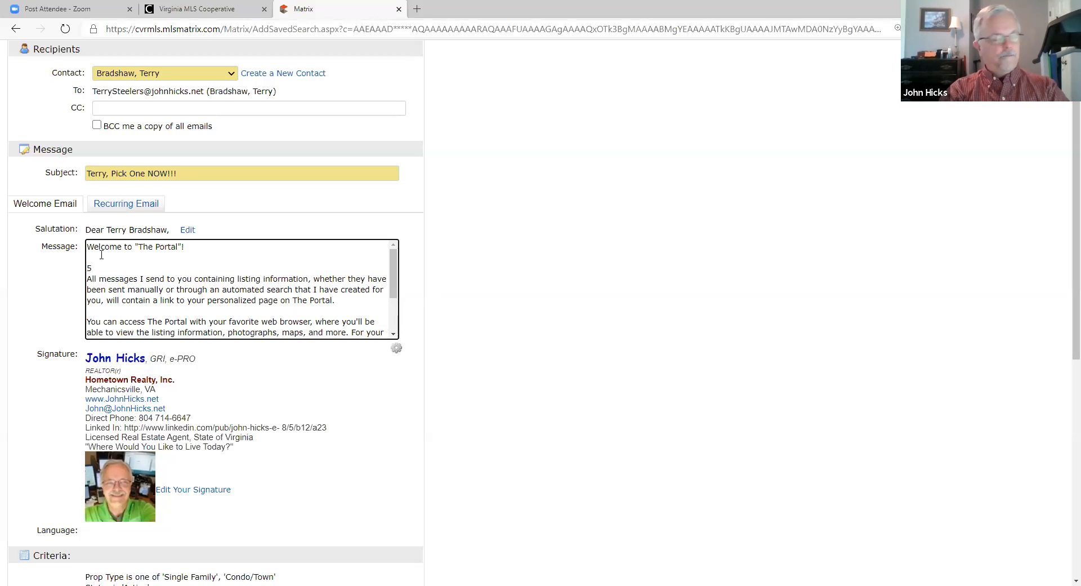
pyautogui.write('rin')
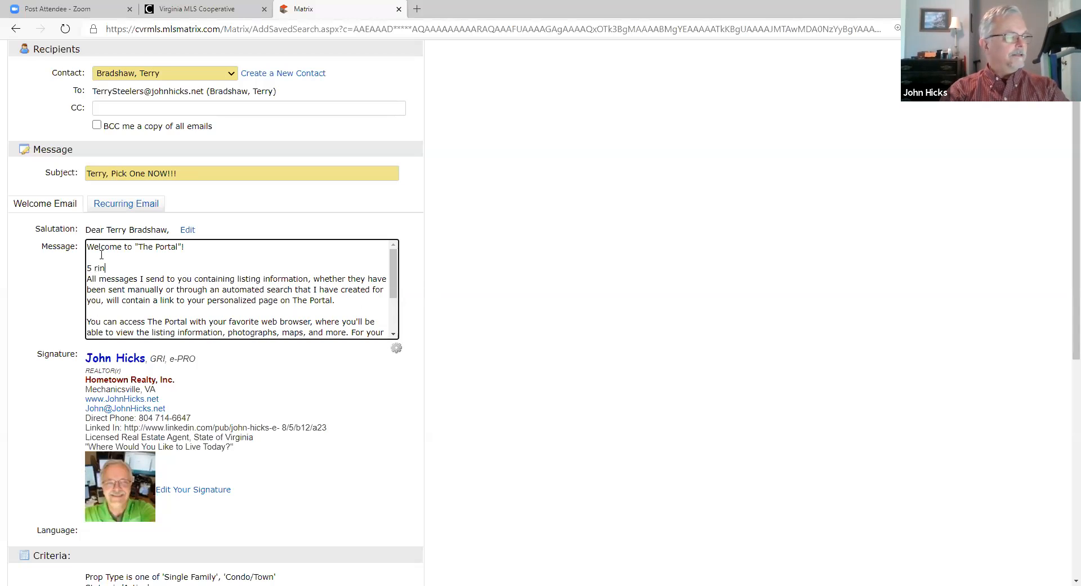
pyautogui.write('gs is not bad....')
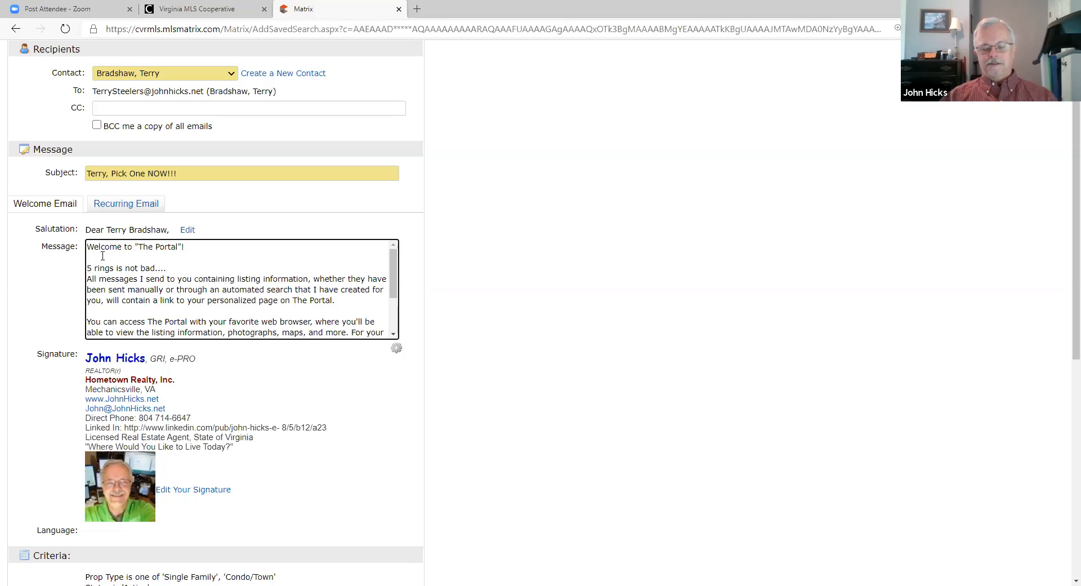
# Step: Edit the recurring email message and review the signature and search criteria below it
pyautogui.click(121, 206)
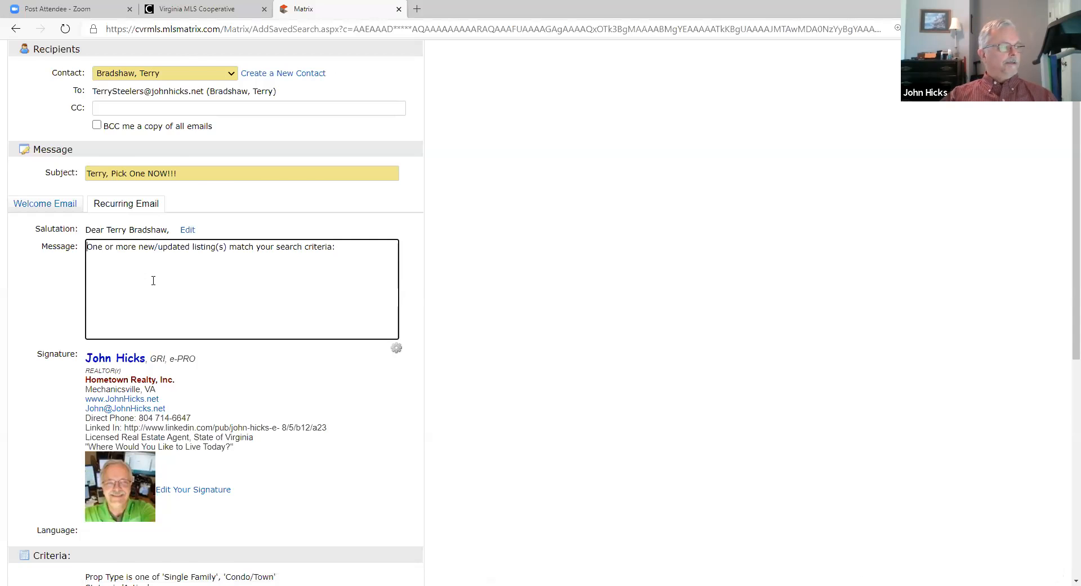
pyautogui.scroll(-2, 181, 301)
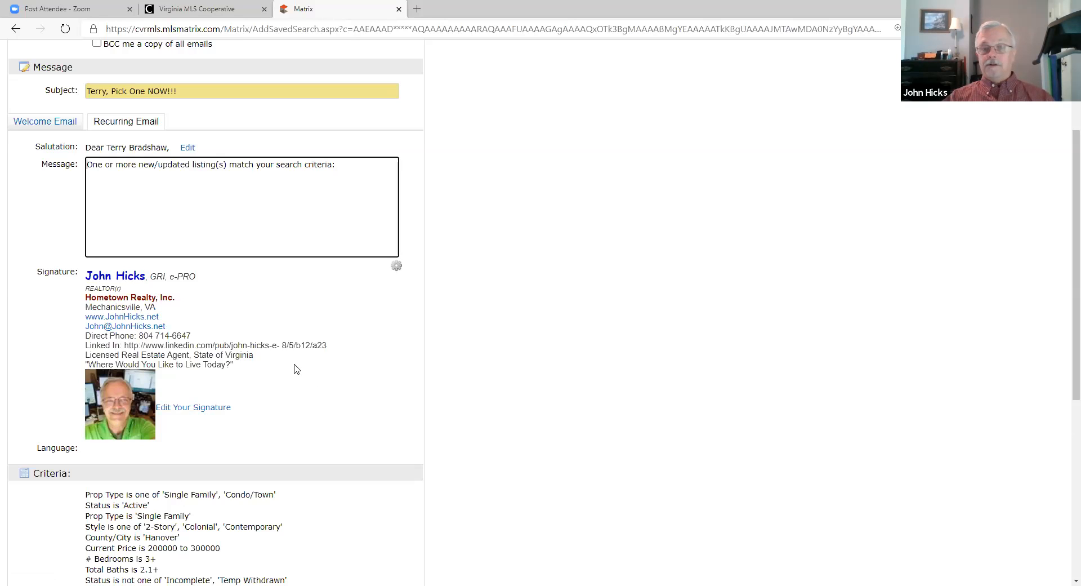
pyautogui.scroll(-3, 304, 376)
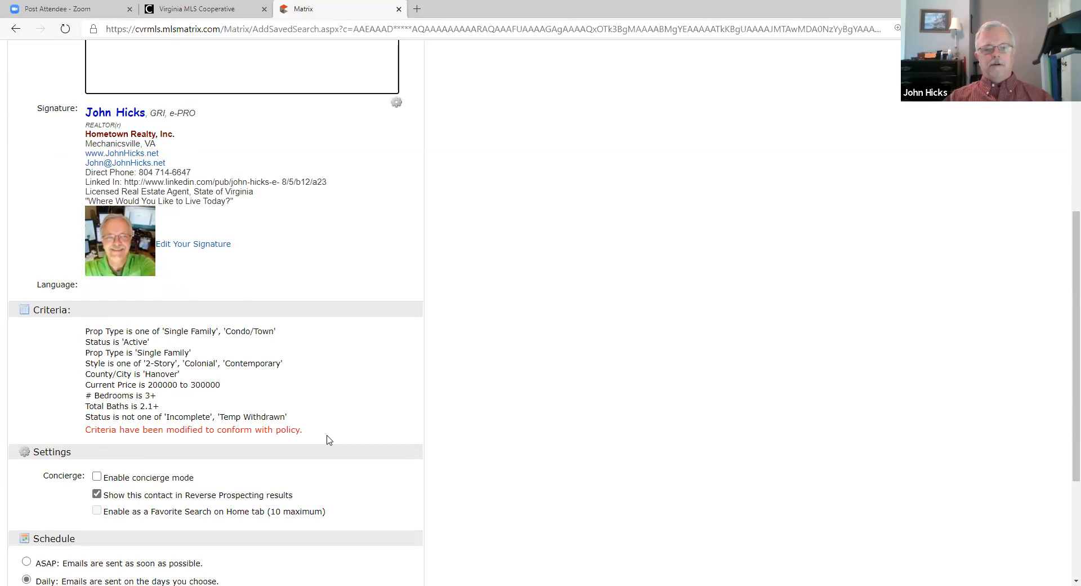
pyautogui.scroll(-3, 330, 408)
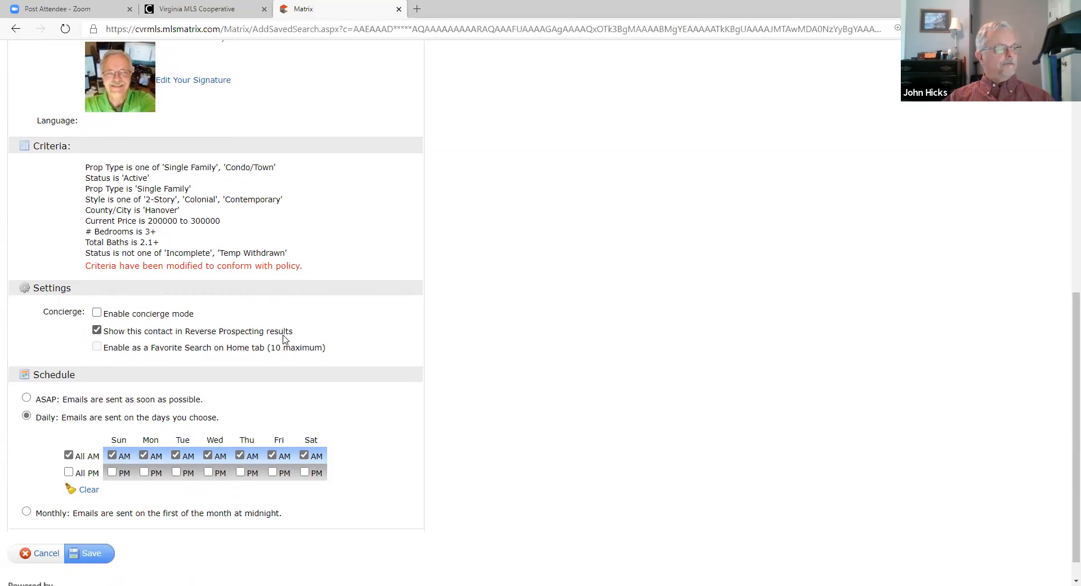
pyautogui.moveTo(153, 350)
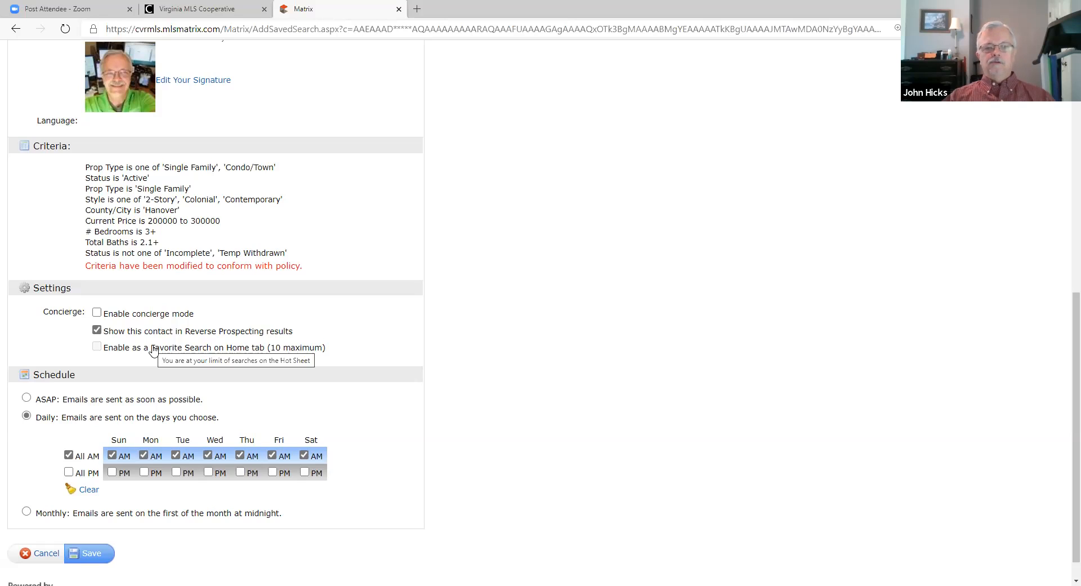
# Step: Uncheck 'Show this contact in Reverse Prospecting results' in the Settings section
pyautogui.click(97, 330)
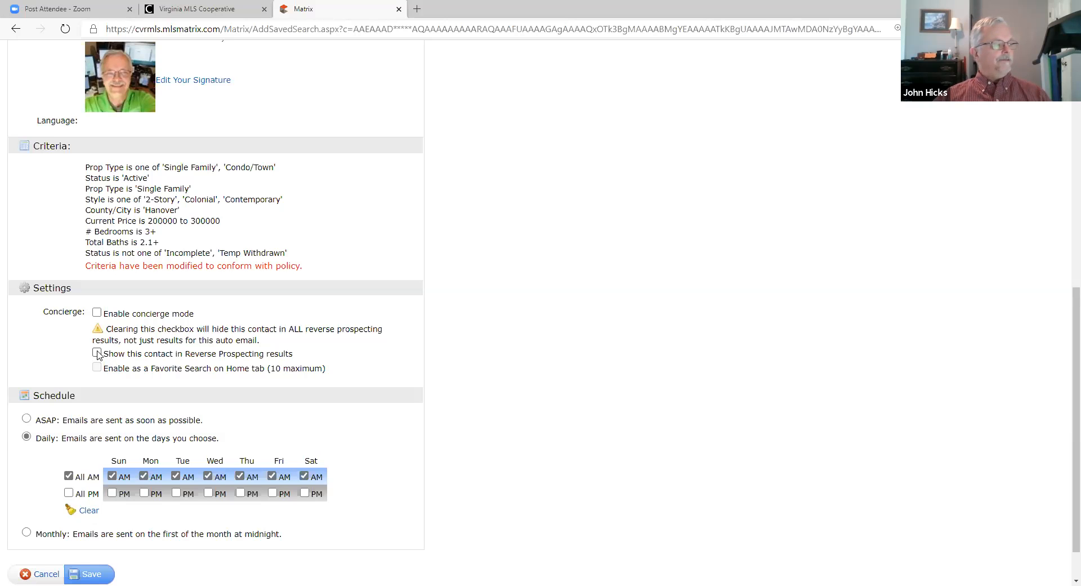
pyautogui.click(97, 353)
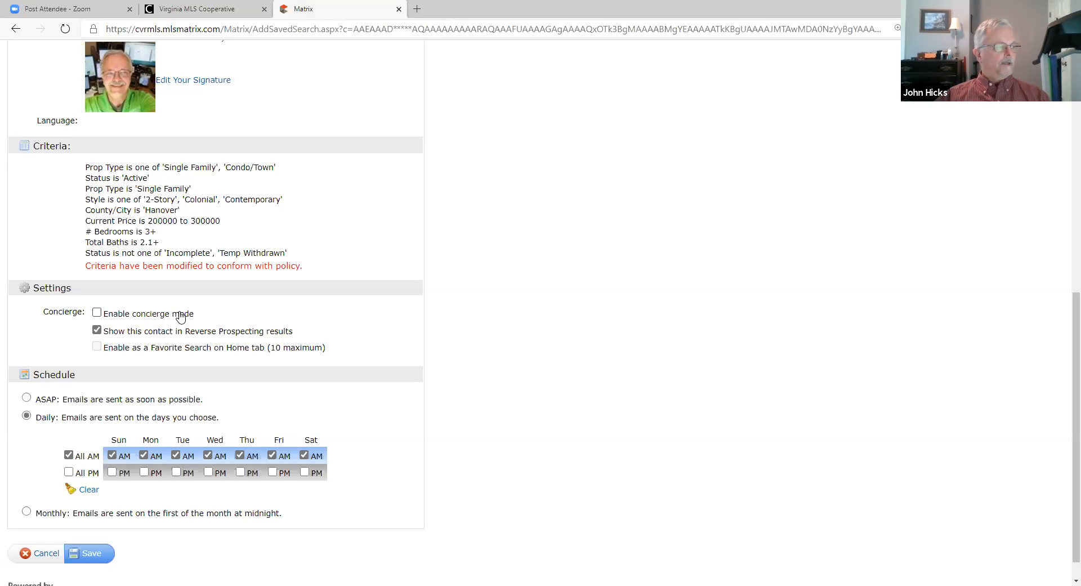
pyautogui.click(97, 330)
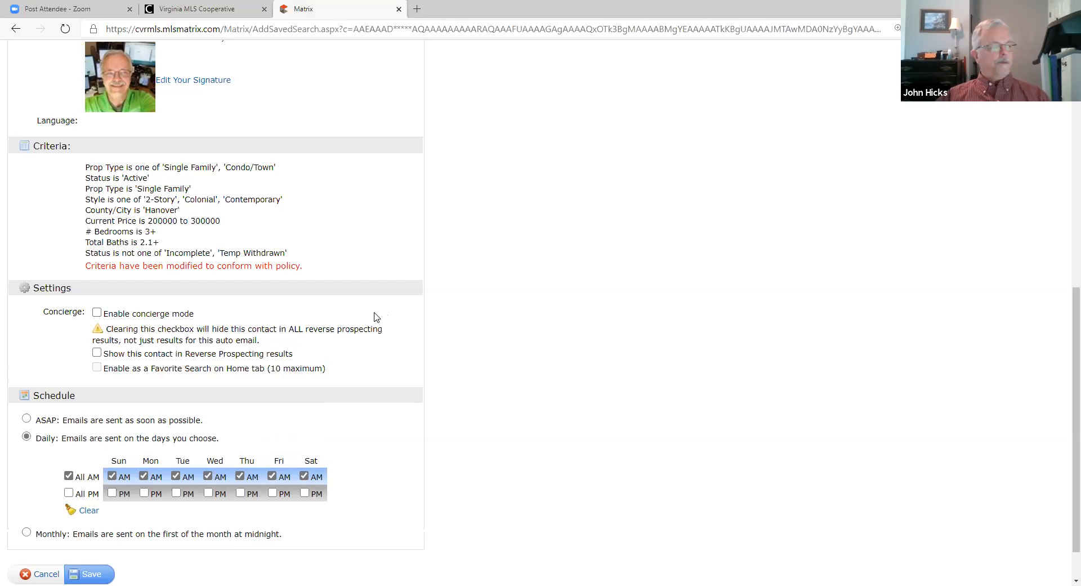
pyautogui.scroll(-1, 448, 301)
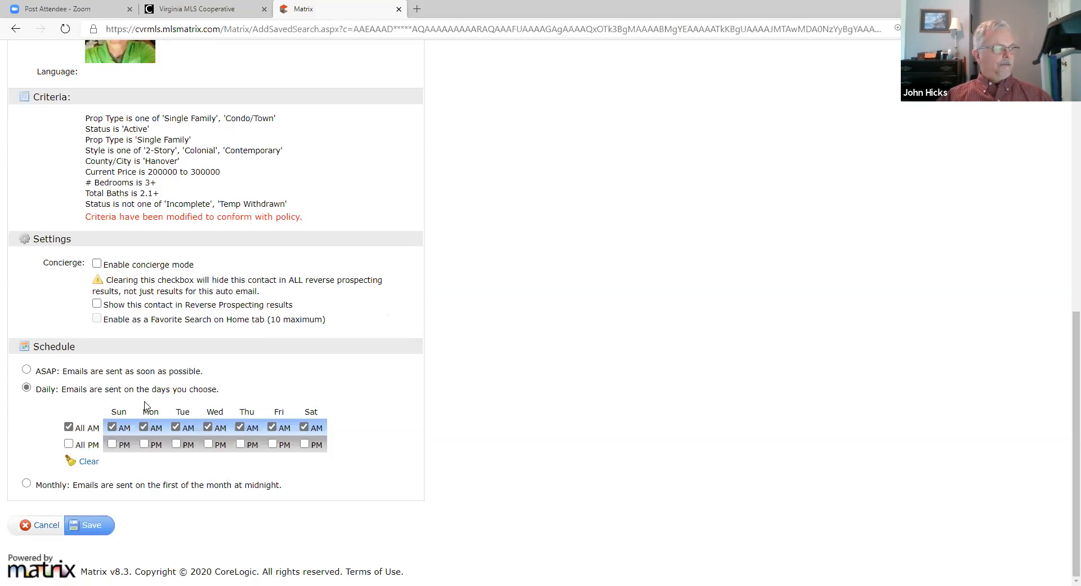
# Step: Schedule daily emails: AM on Sunday, Tuesday, Friday, Saturday; PM on Monday, Wednesday, Thursday
pyautogui.click(27, 371)
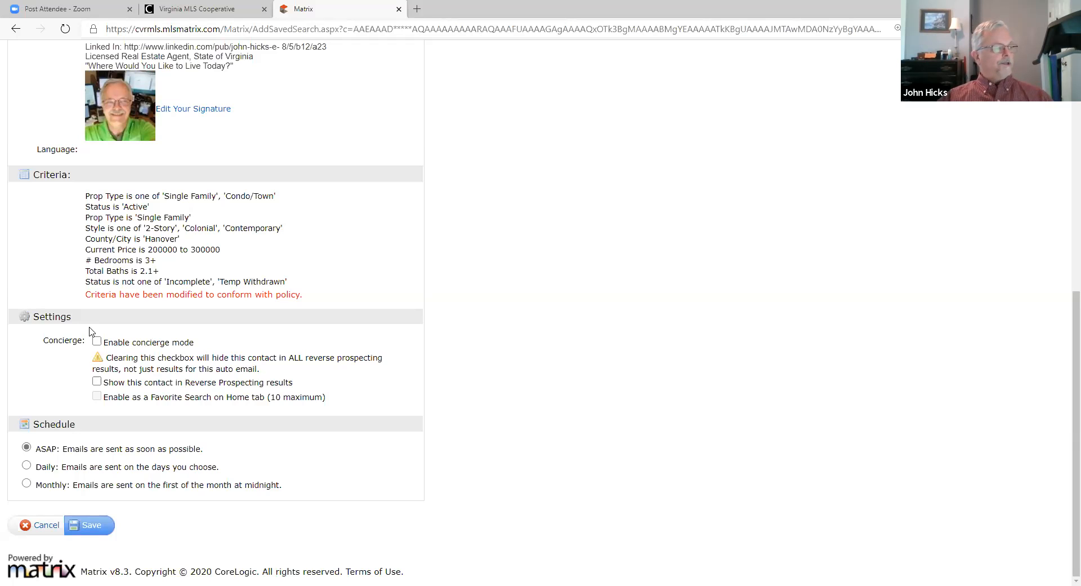
pyautogui.click(26, 467)
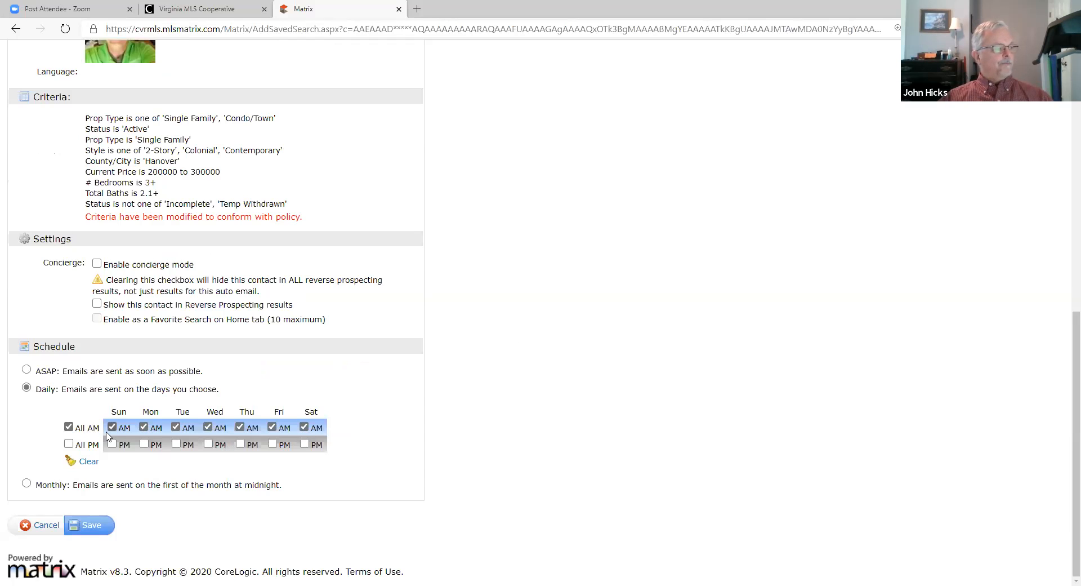
pyautogui.click(144, 445)
pyautogui.click(144, 427)
pyautogui.click(209, 445)
pyautogui.click(240, 445)
pyautogui.click(237, 429)
pyautogui.click(208, 427)
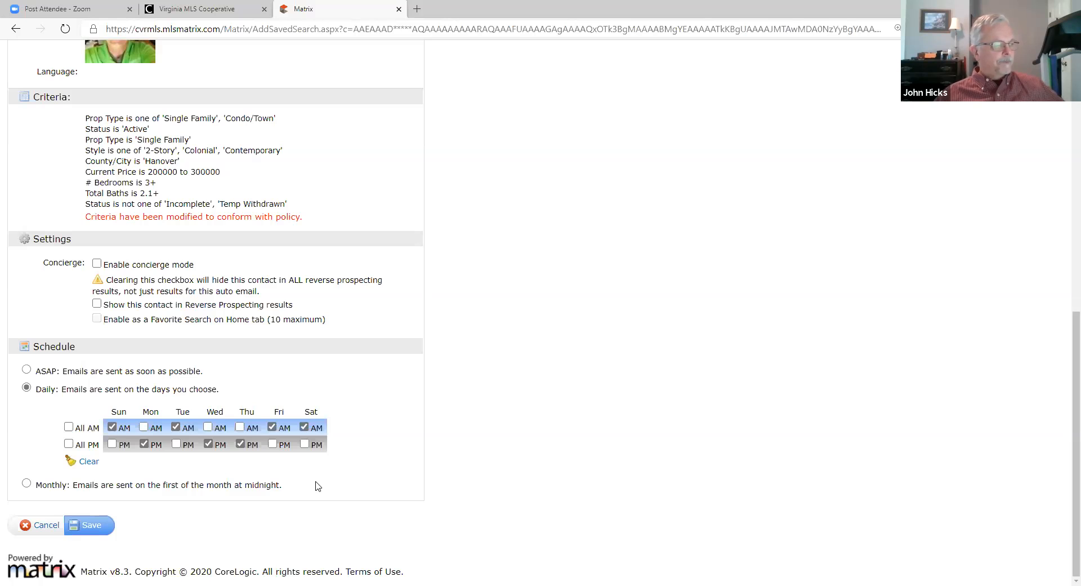
# Step: Switch the schedule back to ASAP delivery and save the new auto email
pyautogui.click(28, 372)
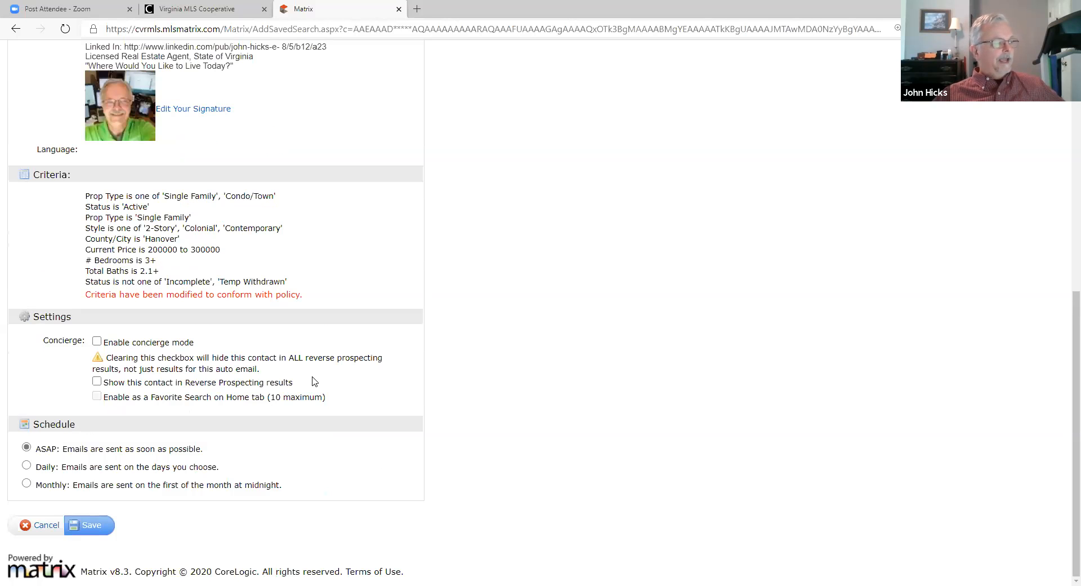
pyautogui.scroll(8, 314, 381)
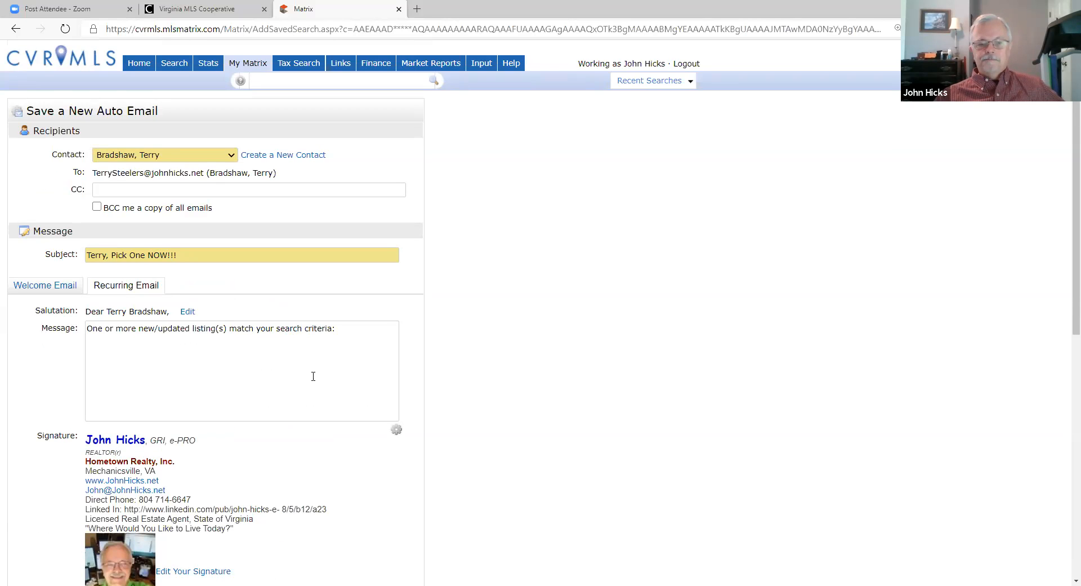
pyautogui.scroll(-7, 313, 375)
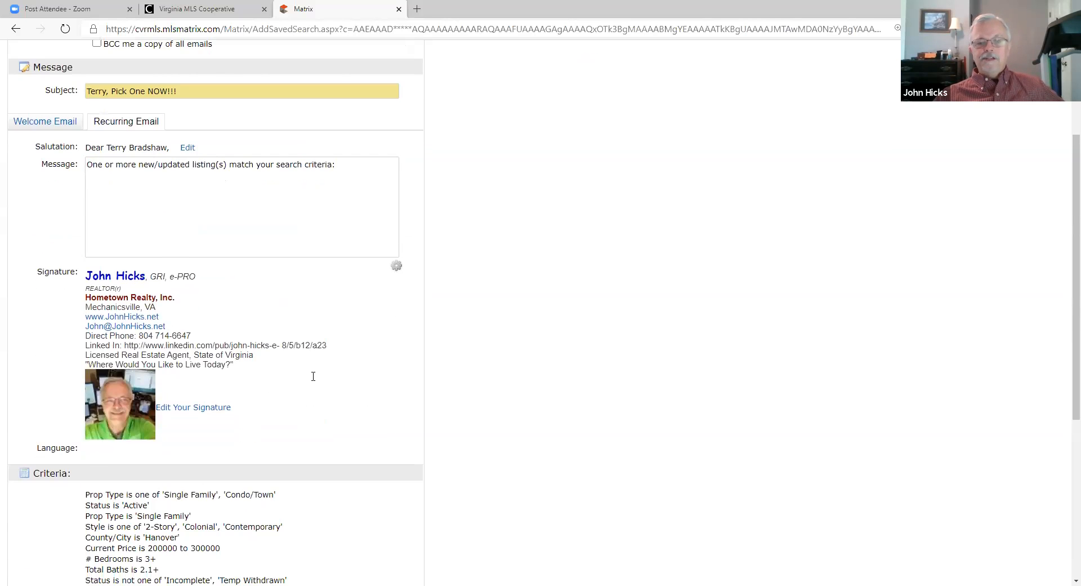
pyautogui.scroll(-1, 313, 376)
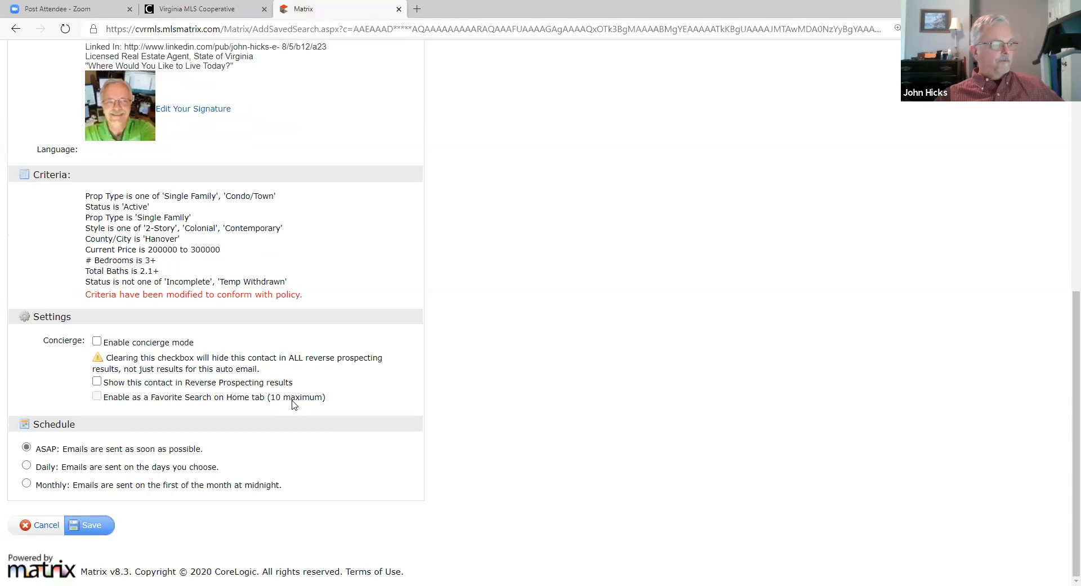
pyautogui.click(93, 530)
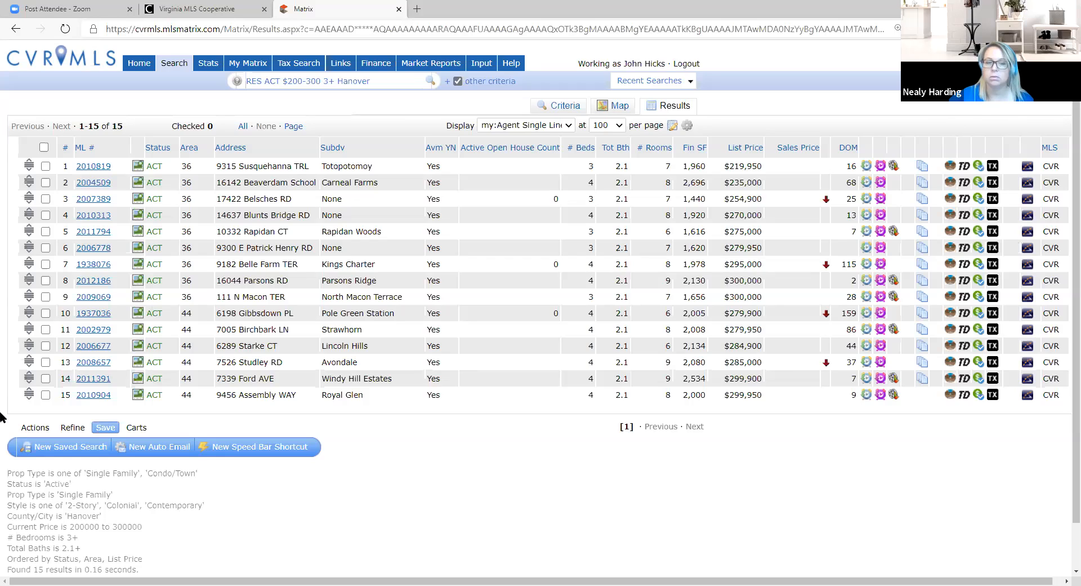
# Step: Return to the Matrix home page and refresh the Home dashboard
pyautogui.click(138, 64)
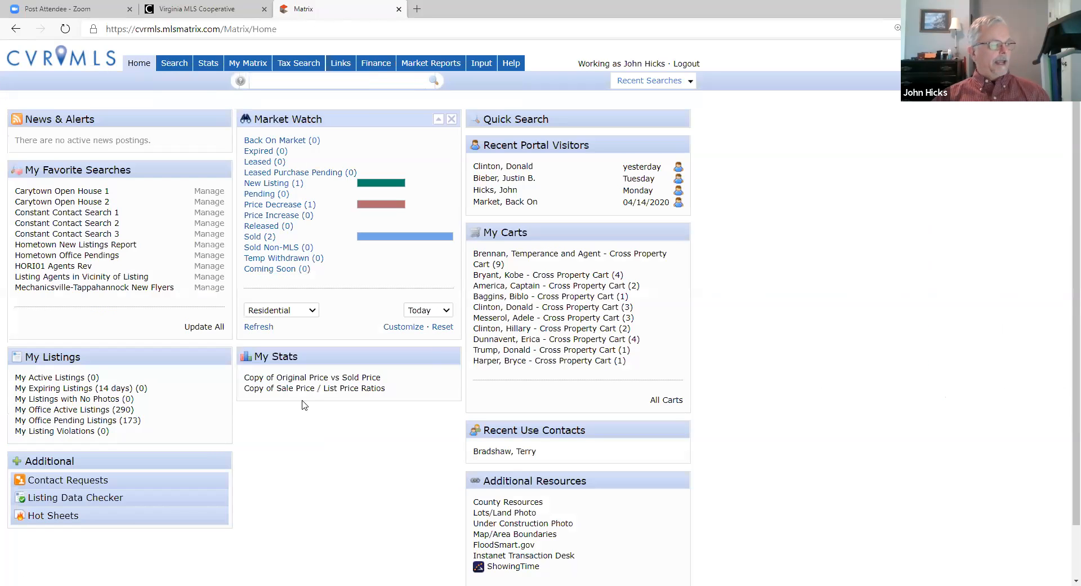
pyautogui.scroll(-2, 316, 420)
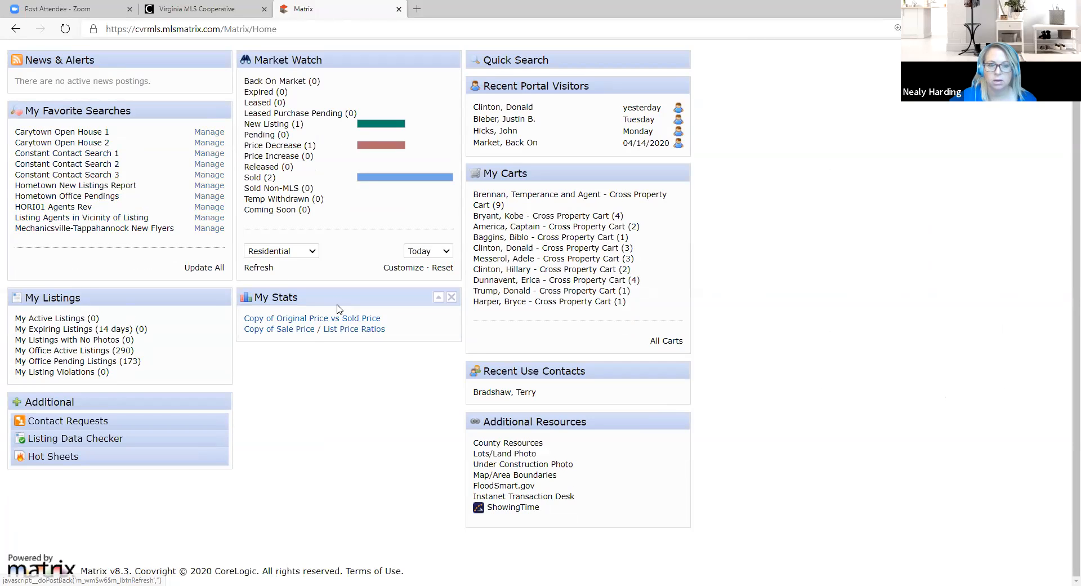
pyautogui.click(198, 228)
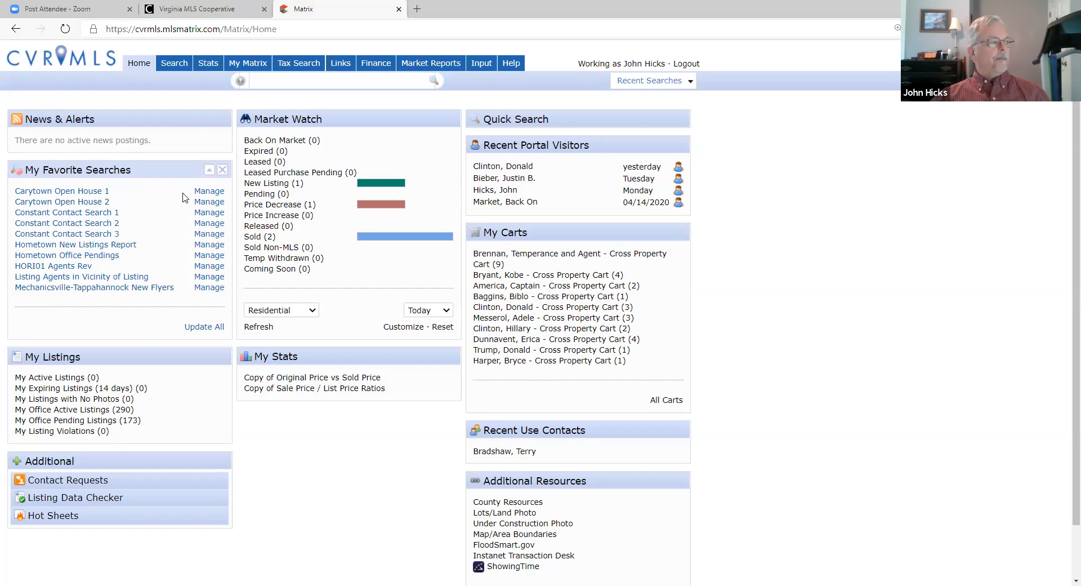
pyautogui.moveTo(254, 69)
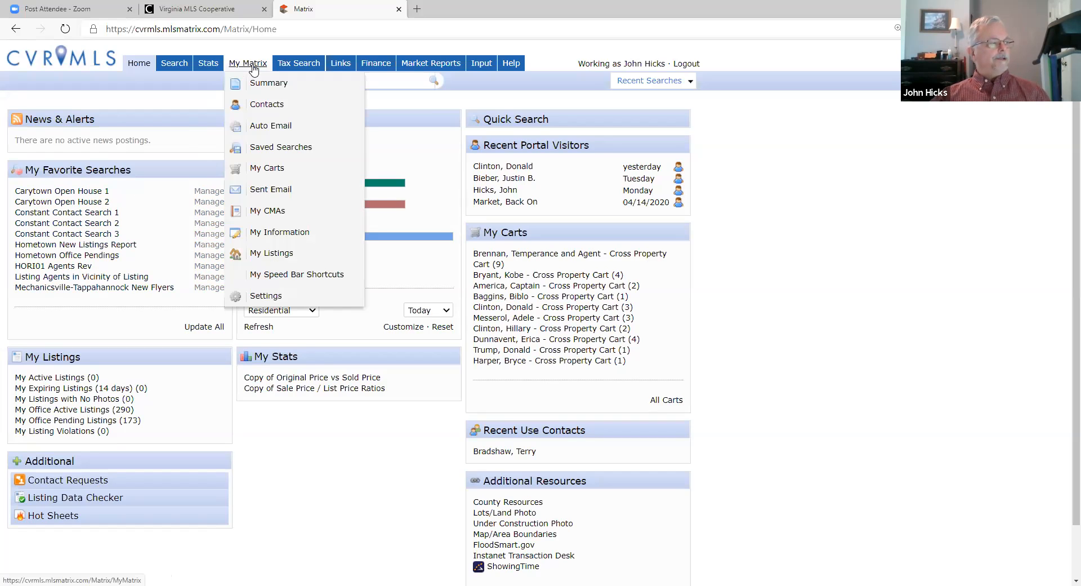
# Step: Open My Matrix > Auto Email, check each email's status, and expand the second email's details
pyautogui.click(270, 125)
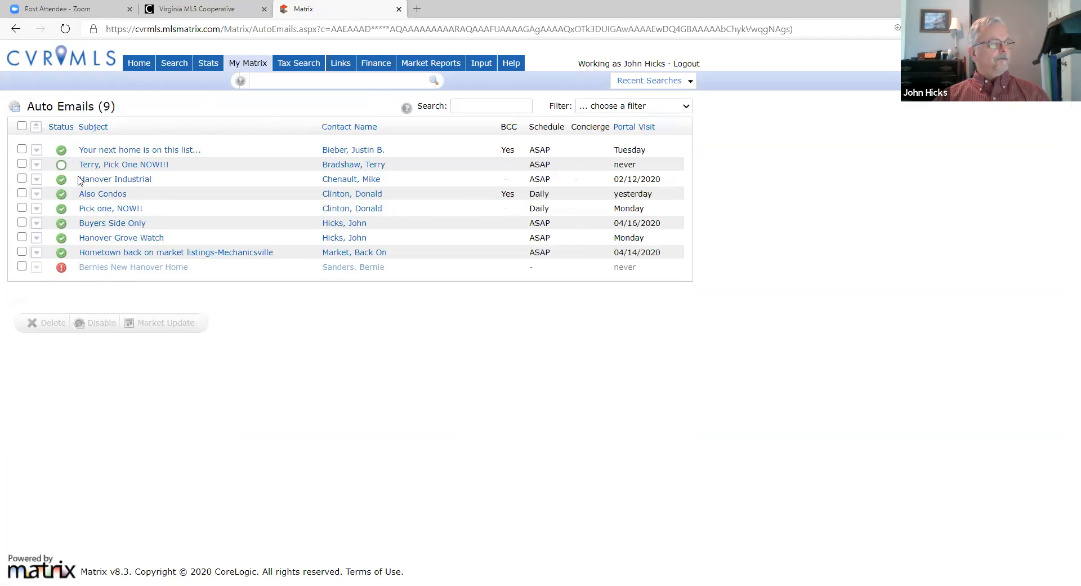
pyautogui.moveTo(62, 168)
pyautogui.moveTo(62, 196)
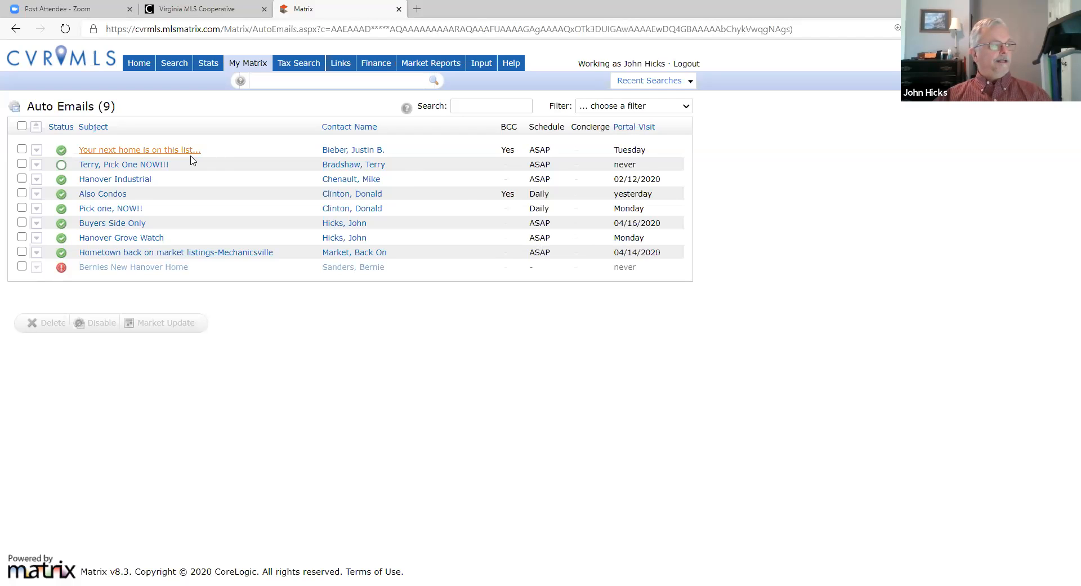
pyautogui.click(35, 165)
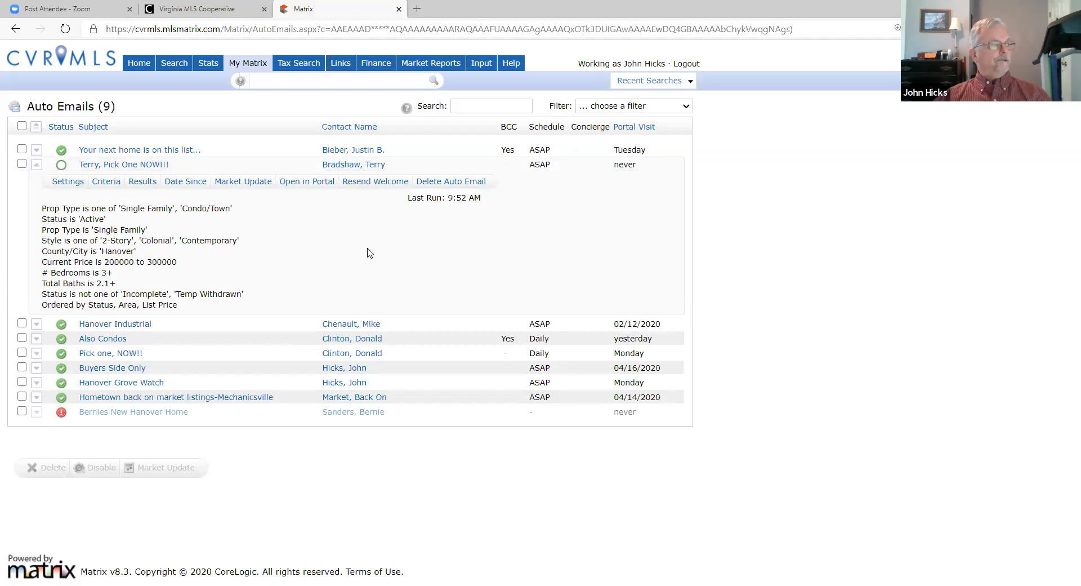
# Step: Open the settings of the new 'Pick One NOW!!!' auto email
pyautogui.click(71, 182)
pyautogui.scroll(-5, 312, 237)
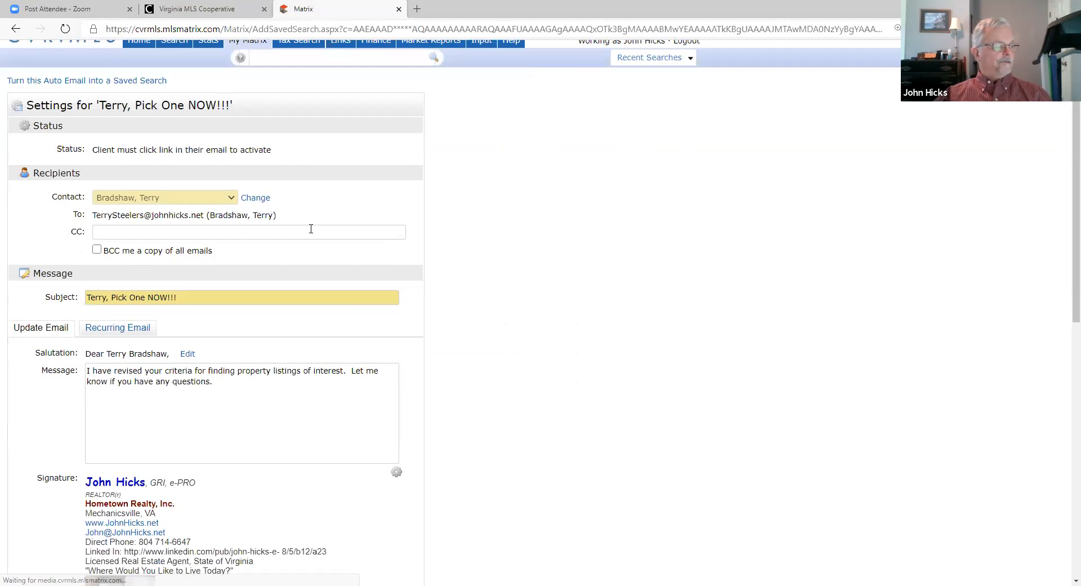
pyautogui.scroll(-5, 315, 253)
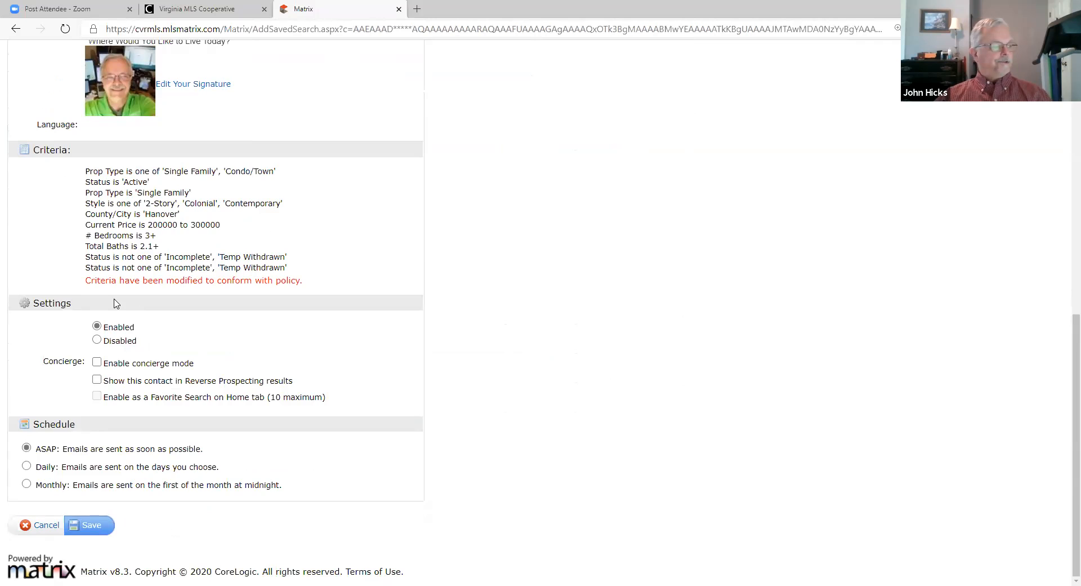
pyautogui.scroll(10, 113, 301)
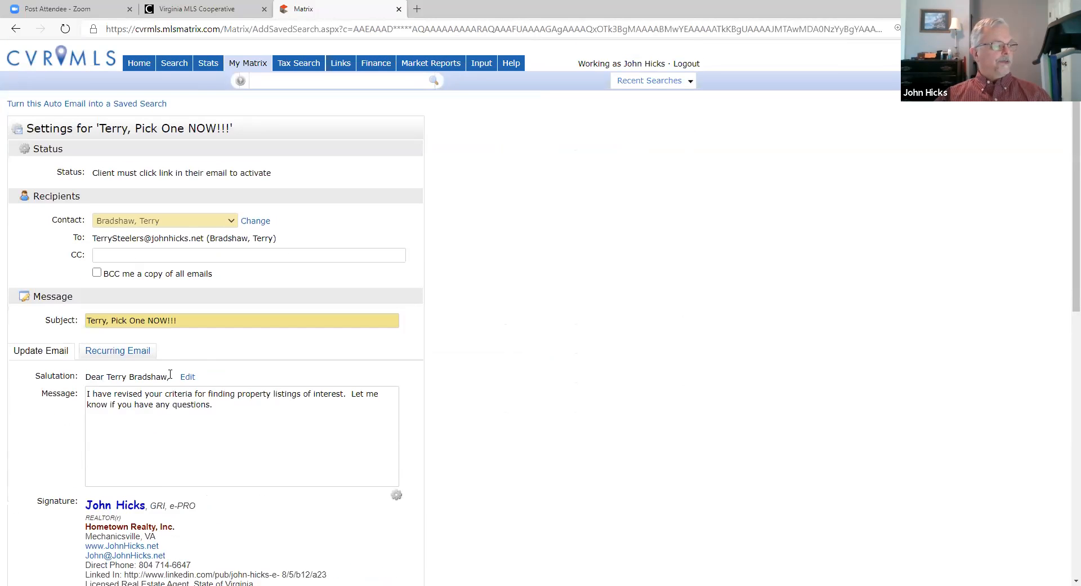
pyautogui.scroll(-10, 133, 261)
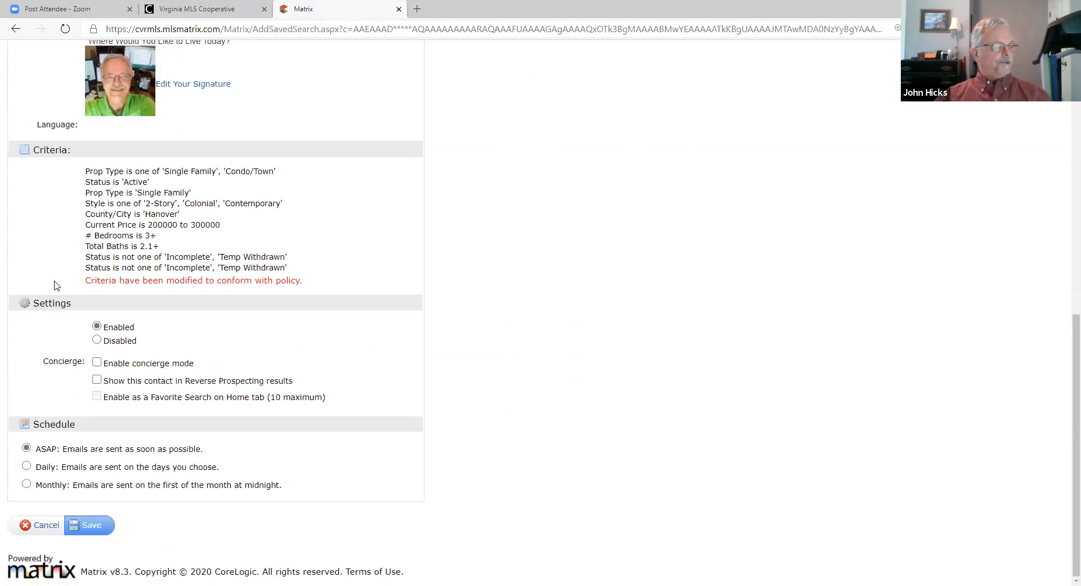
pyautogui.click(52, 530)
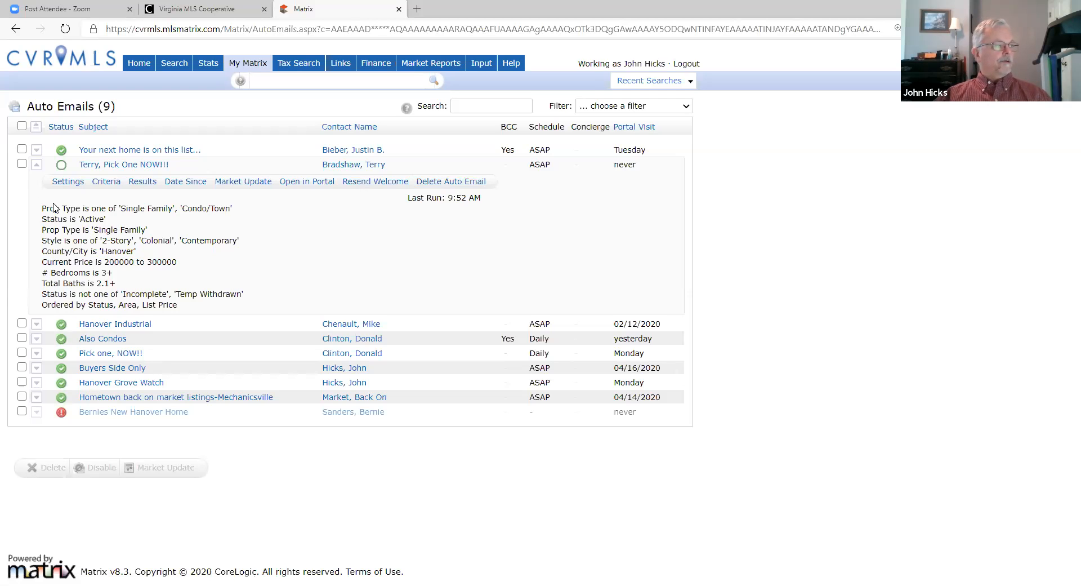
# Step: Collapse the second auto email's details, then expand and collapse the first email's criteria
pyautogui.click(36, 164)
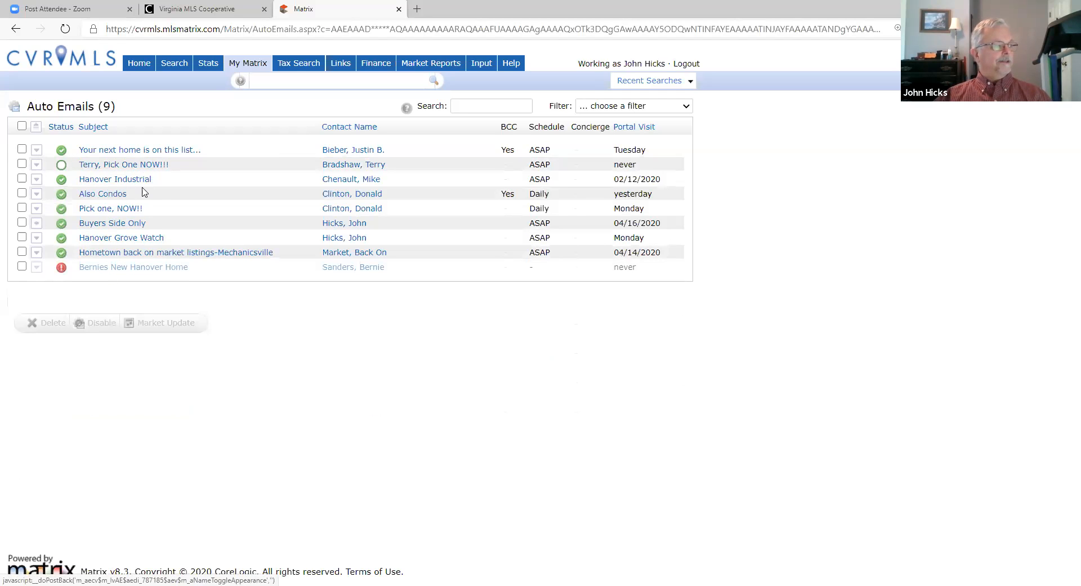
pyautogui.click(35, 151)
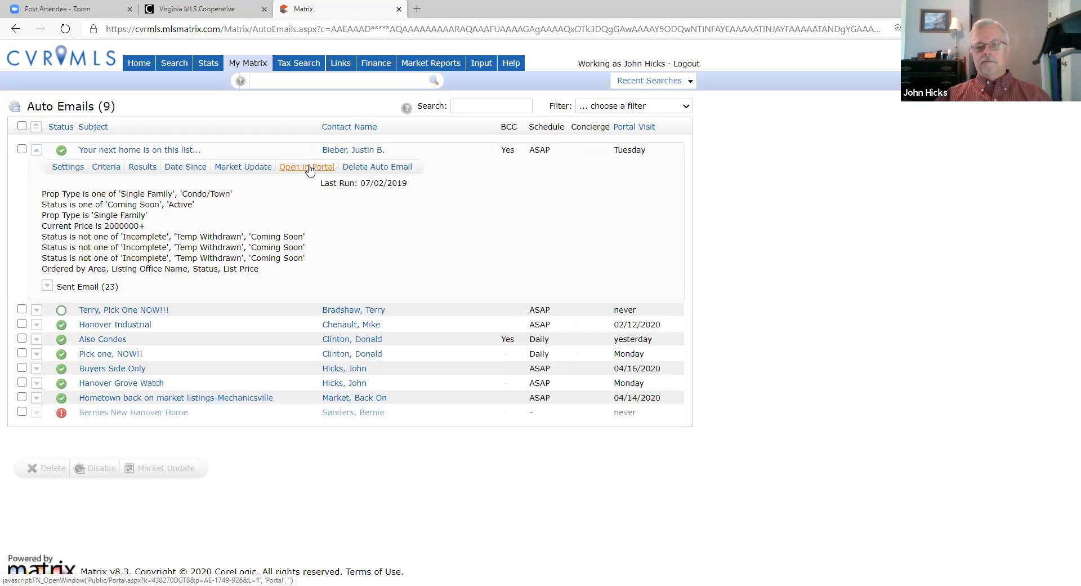
pyautogui.click(35, 151)
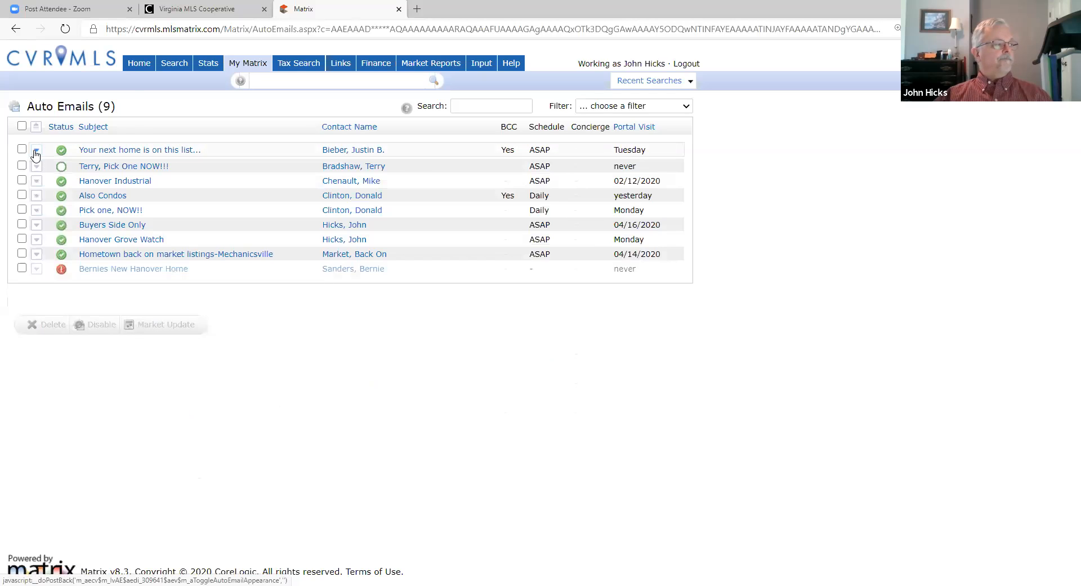
# Step: From the Matrix home page, open a recent portal visitor's contact and launch their client portal
pyautogui.click(136, 64)
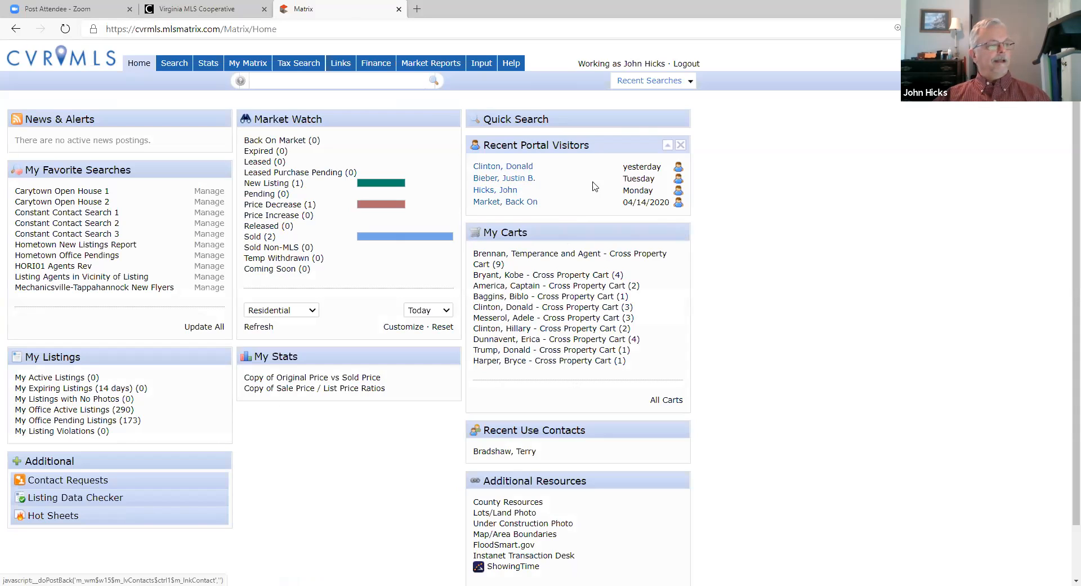
pyautogui.click(515, 181)
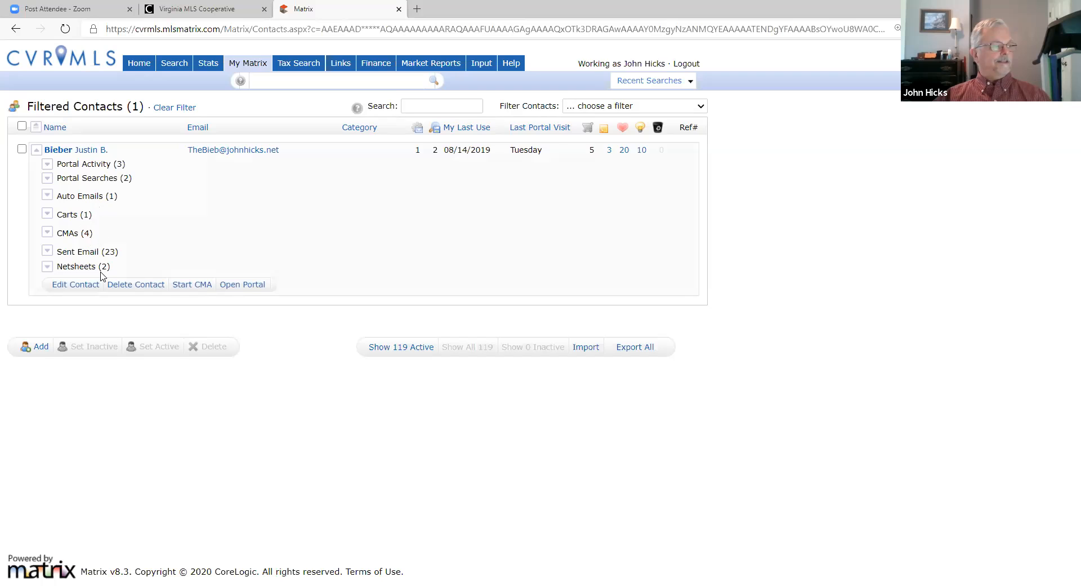
pyautogui.click(250, 287)
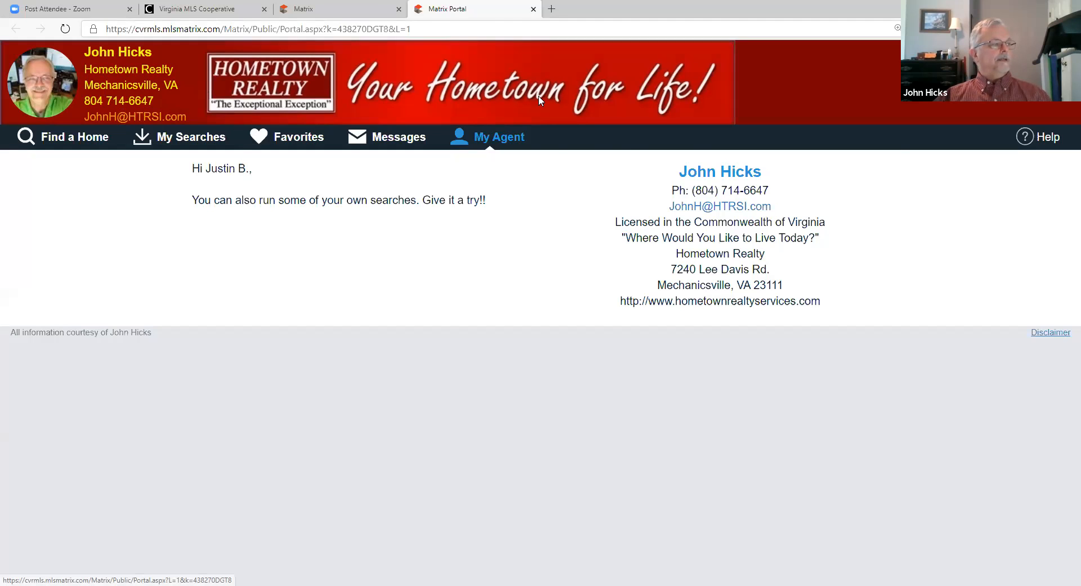
# Step: Reopen the client's portal from the contacts list and show the 74 listings the agent sent
pyautogui.click(301, 11)
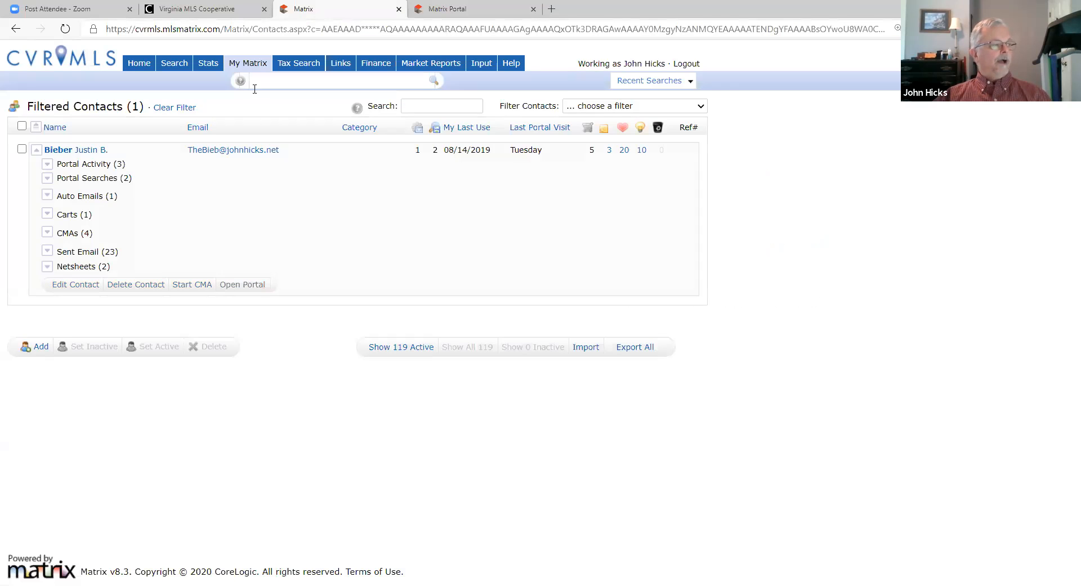
pyautogui.moveTo(248, 63)
pyautogui.click(244, 284)
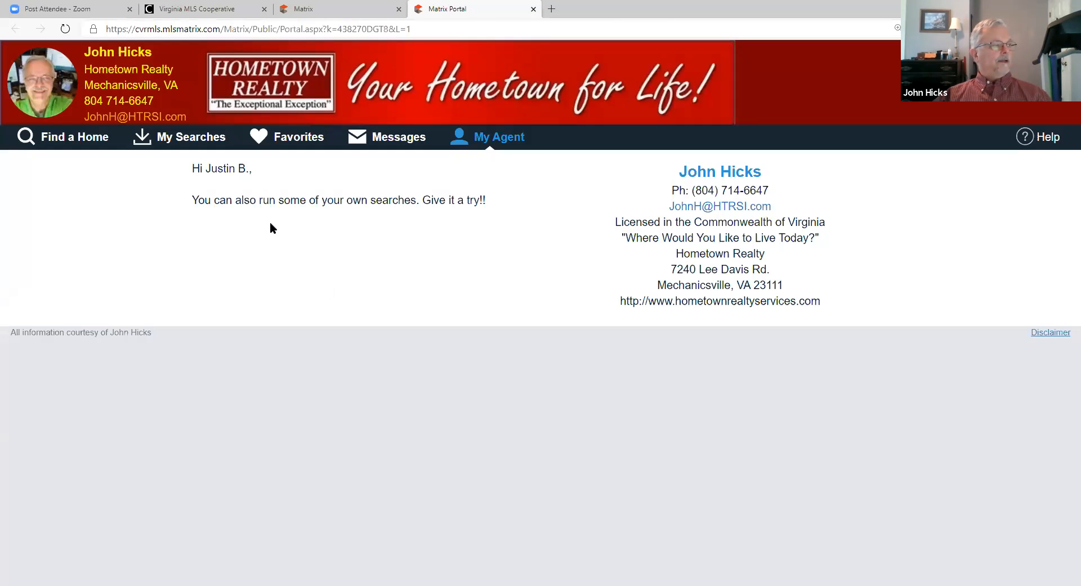
pyautogui.click(77, 140)
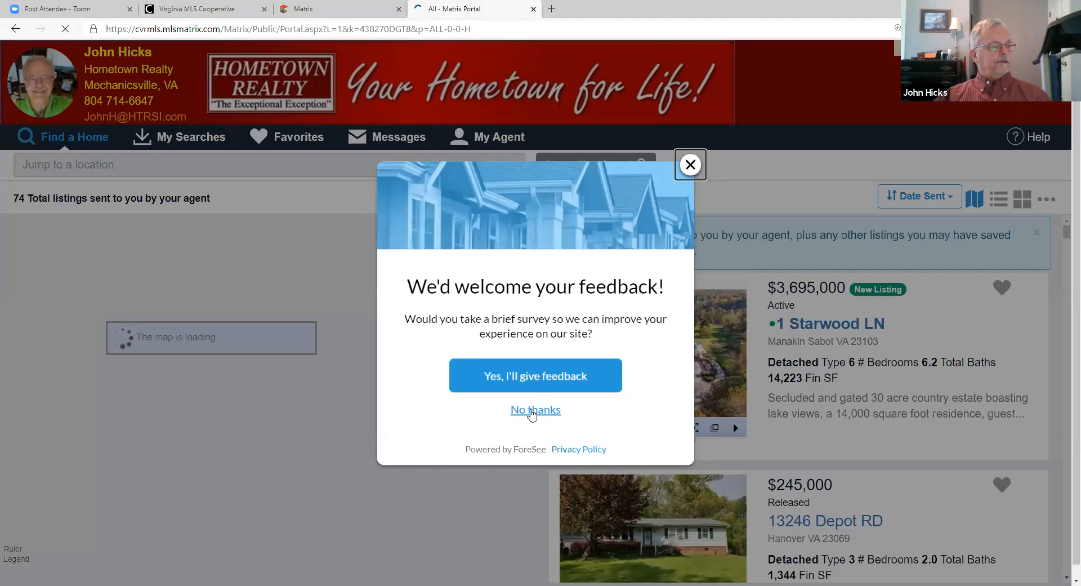
# Step: Decline the feedback survey and view the 74 sent listings in the Customer Single Line layout
pyautogui.click(532, 410)
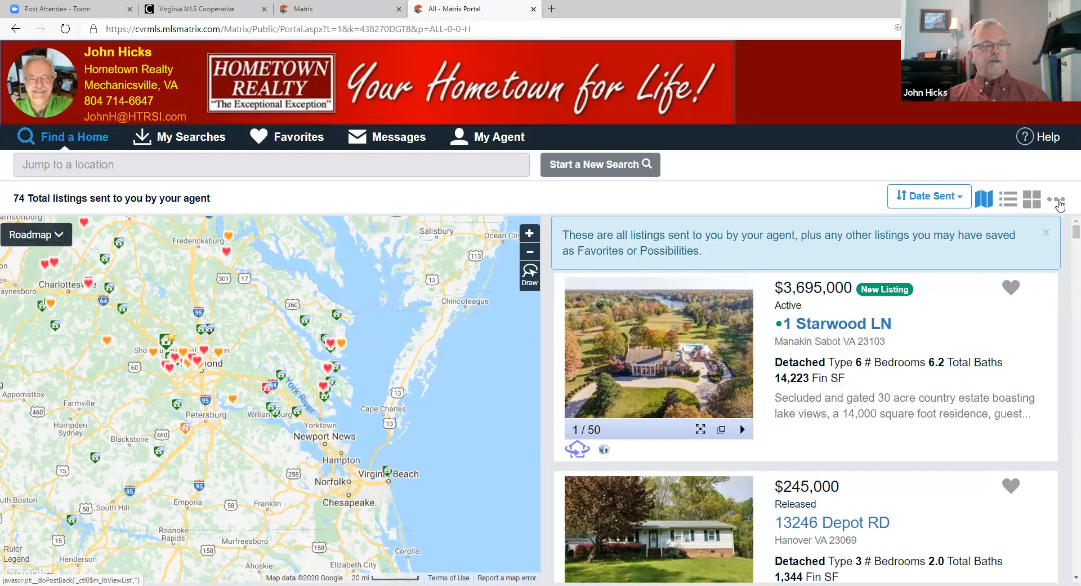
pyautogui.click(1058, 202)
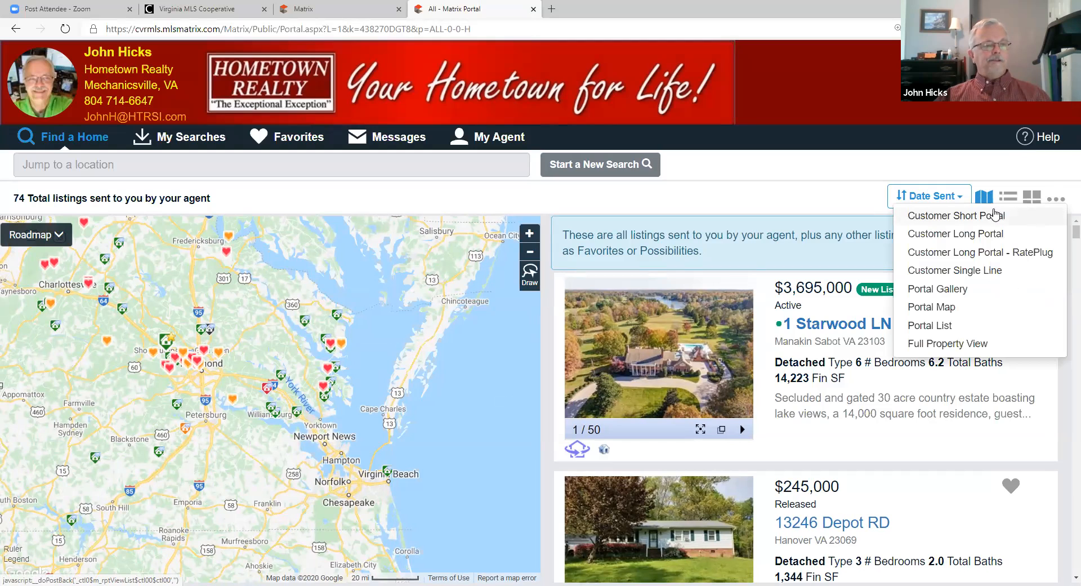
pyautogui.click(991, 273)
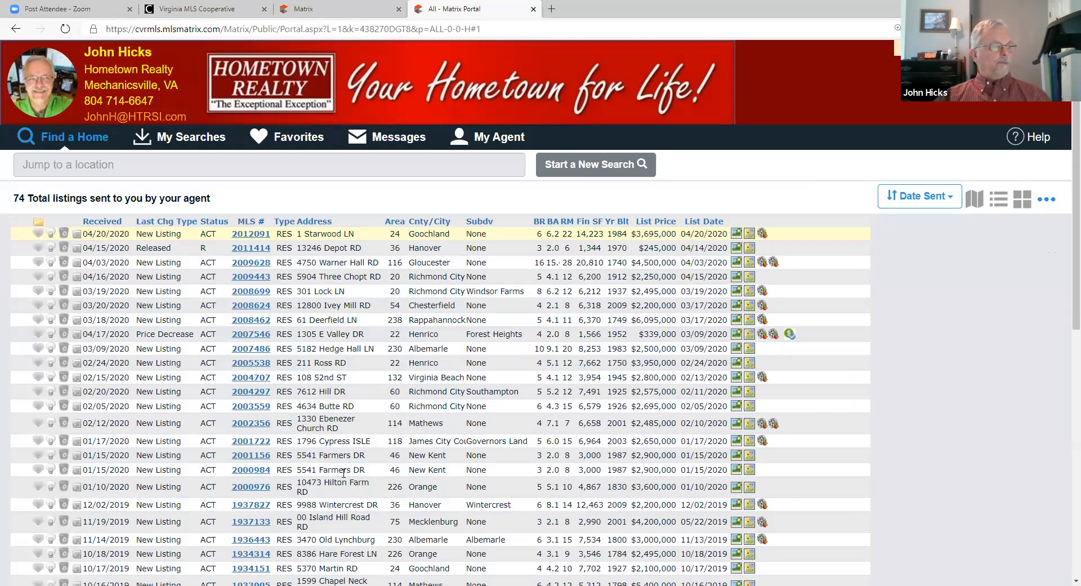
pyautogui.scroll(-3, 311, 394)
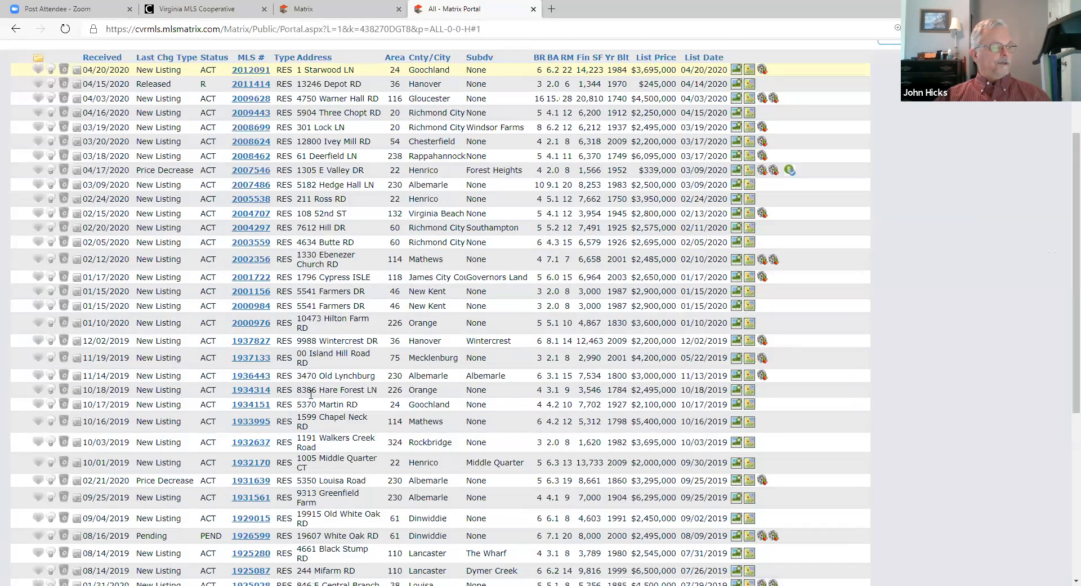
pyautogui.scroll(-5, 311, 394)
pyautogui.scroll(10, 321, 399)
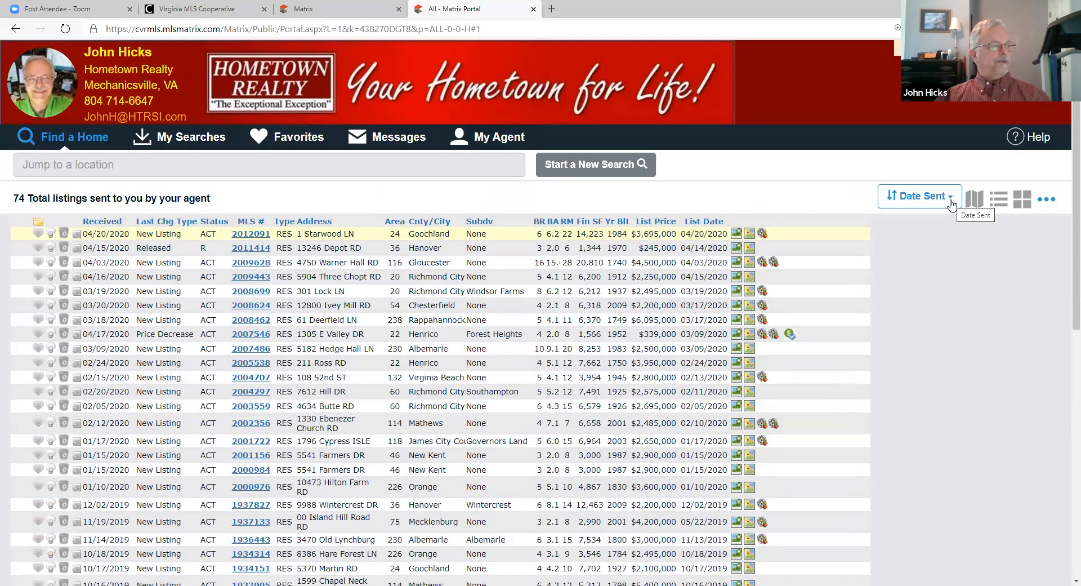
# Step: Check the client's My Searches page, then return to the Find a Home listings
pyautogui.click(173, 140)
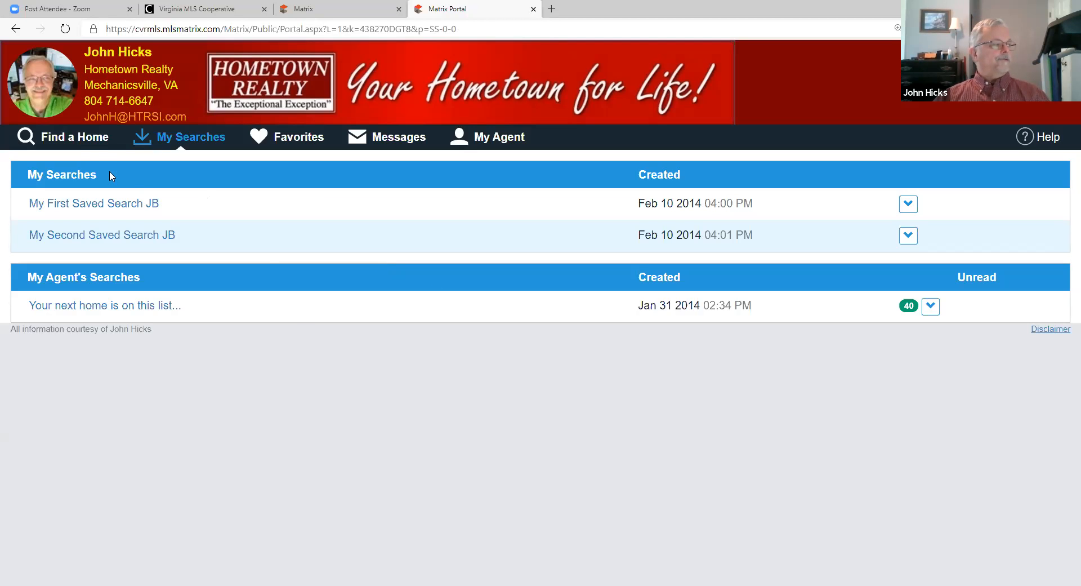
pyautogui.click(91, 139)
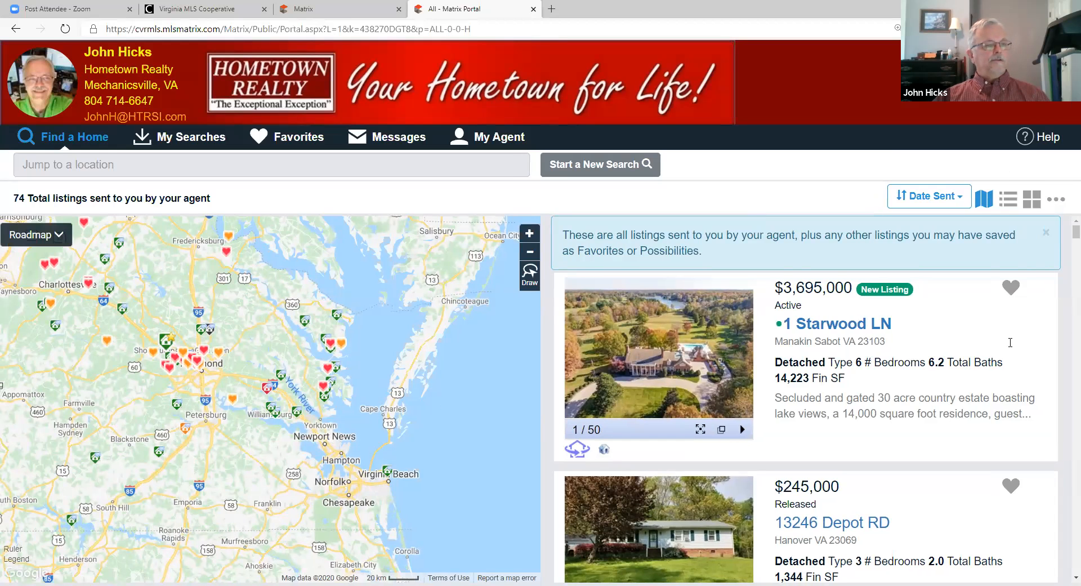
pyautogui.click(1056, 199)
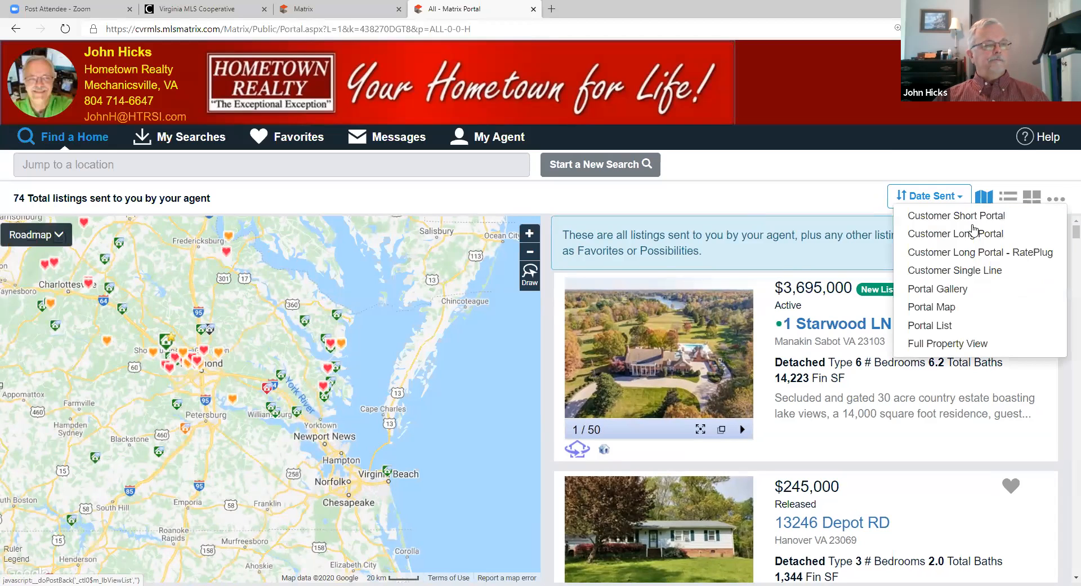
pyautogui.click(953, 273)
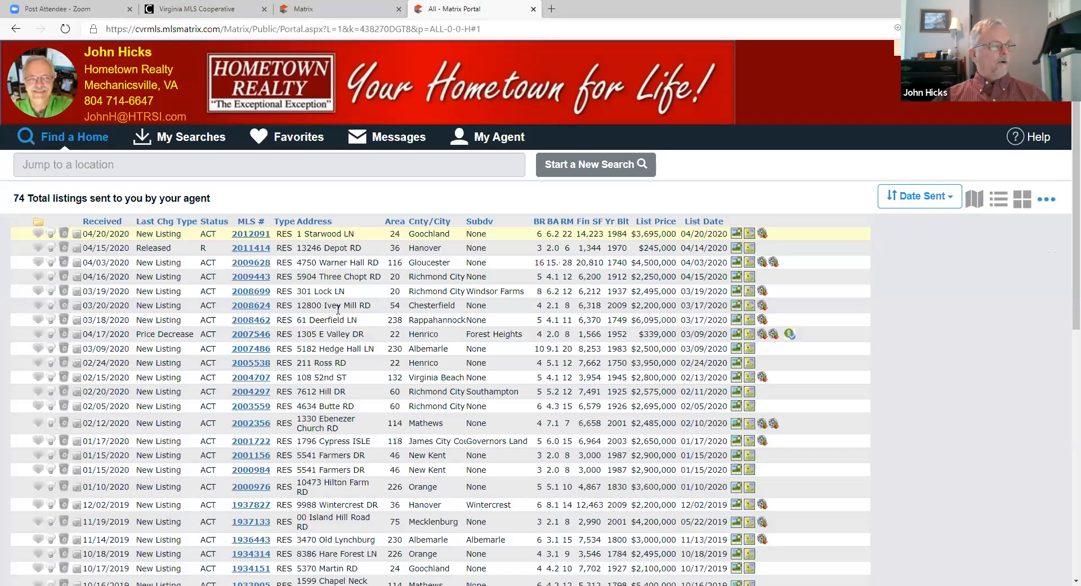
pyautogui.scroll(-1, 338, 310)
pyautogui.scroll(-3, 304, 318)
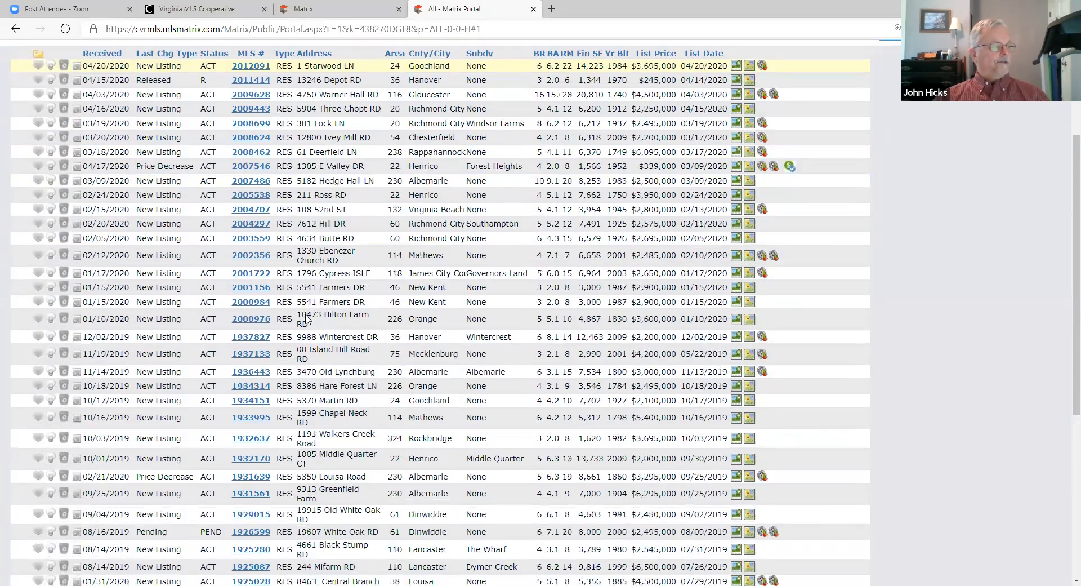
pyautogui.scroll(-3, 313, 318)
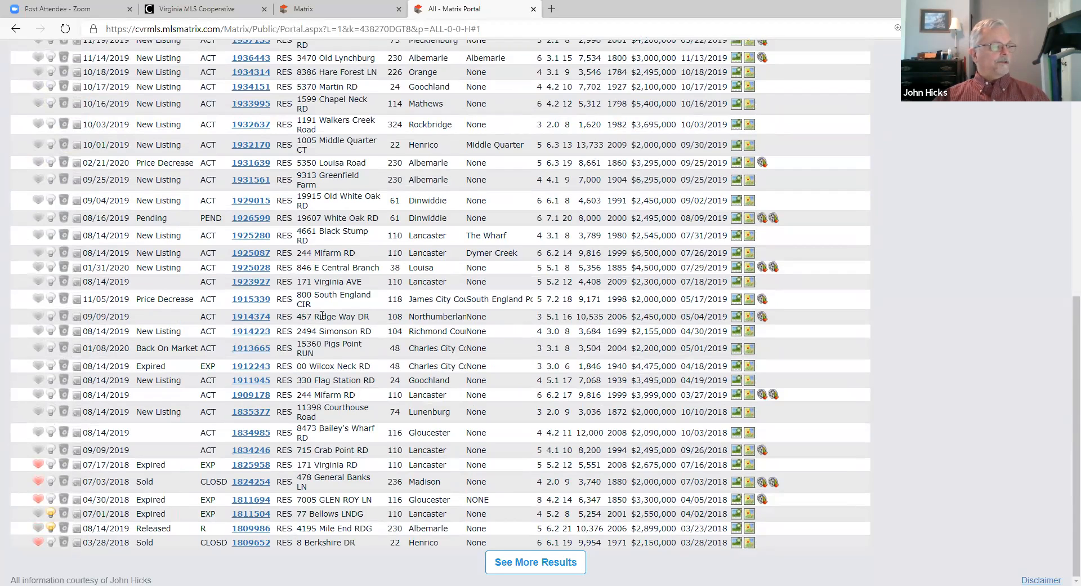
pyautogui.scroll(6, 322, 315)
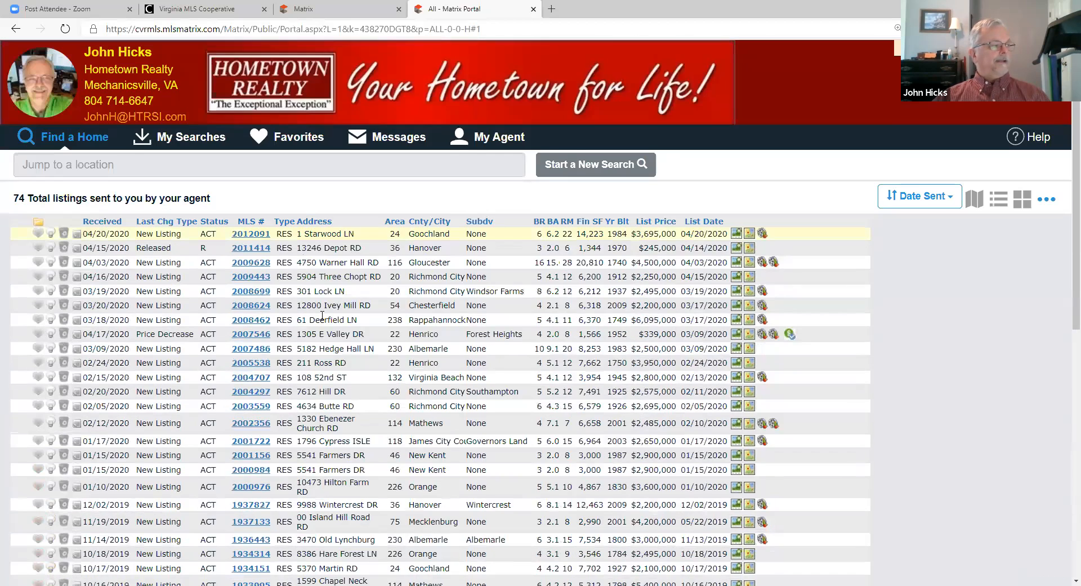
pyautogui.scroll(-1, 328, 335)
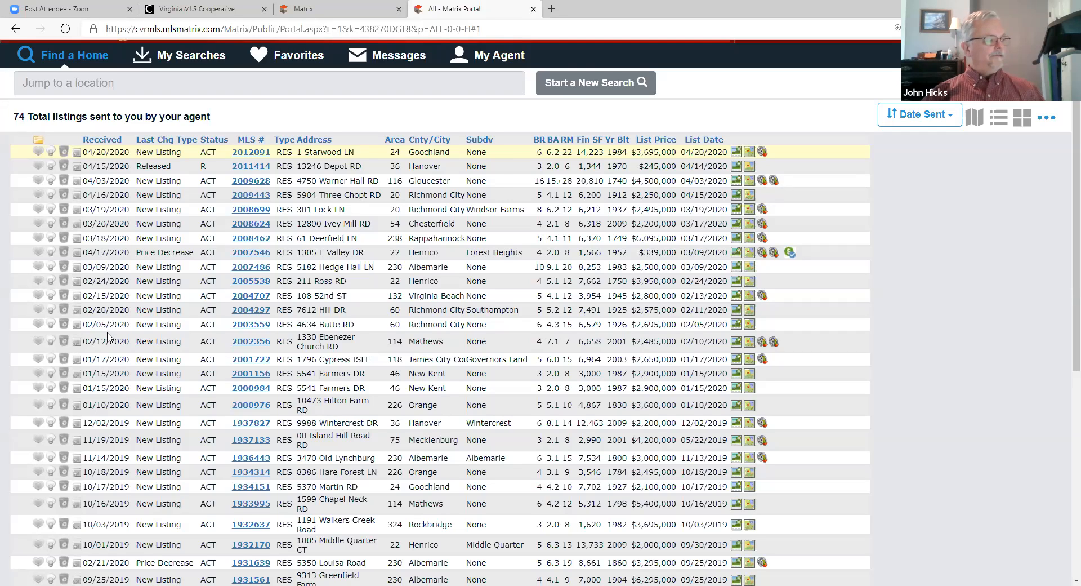
pyautogui.scroll(-2, 107, 334)
pyautogui.scroll(-2, 109, 337)
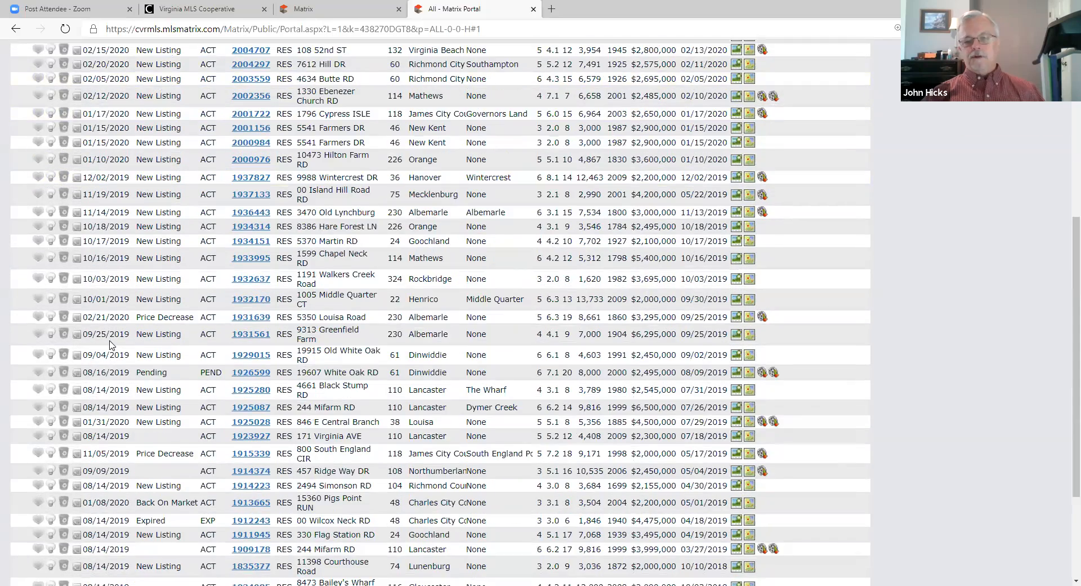
pyautogui.scroll(-1, 111, 344)
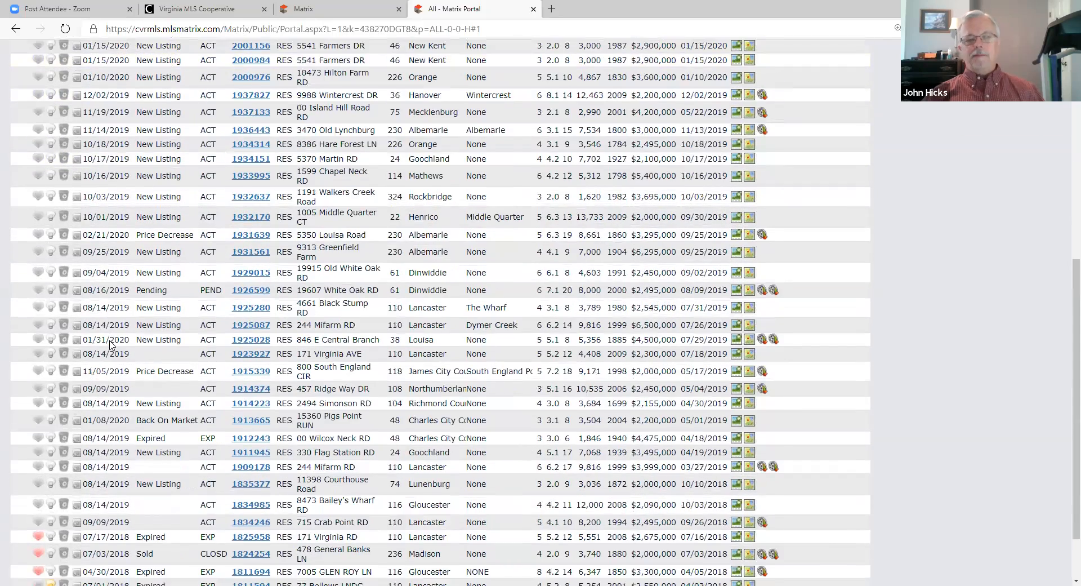
pyautogui.scroll(-1, 111, 345)
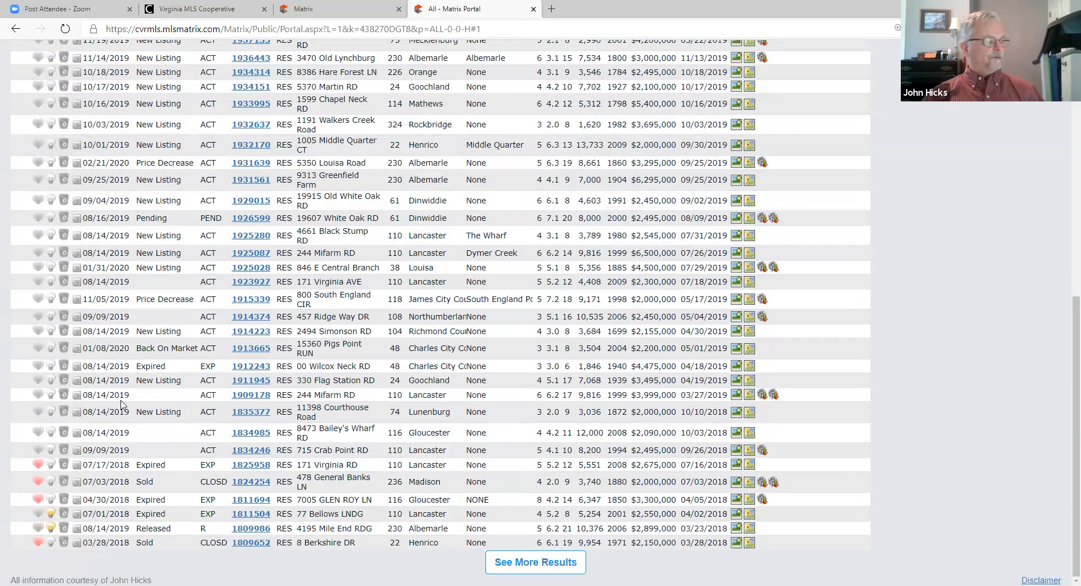
pyautogui.scroll(1, 120, 401)
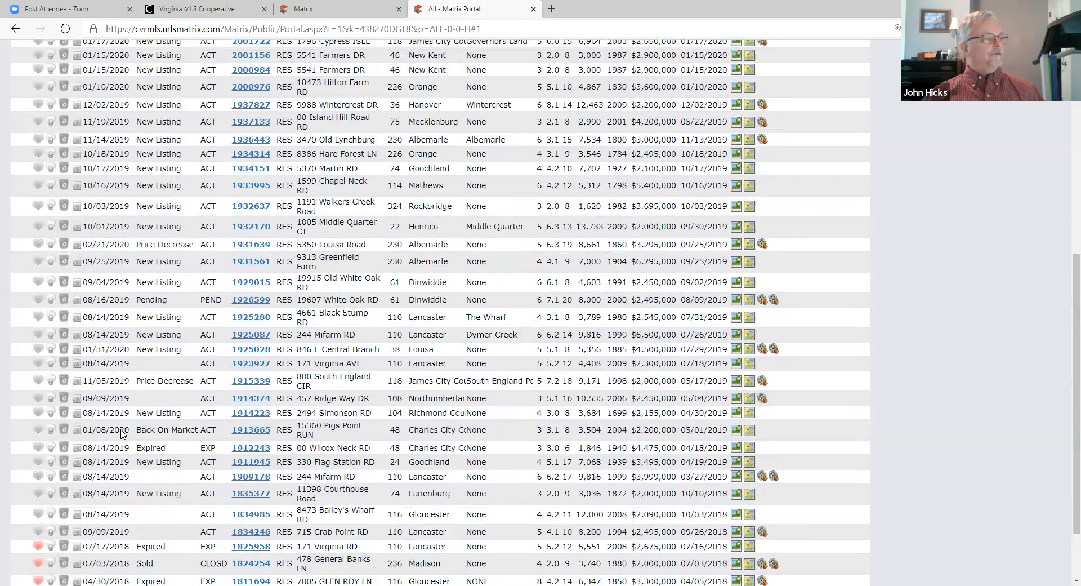
pyautogui.scroll(-1, 123, 434)
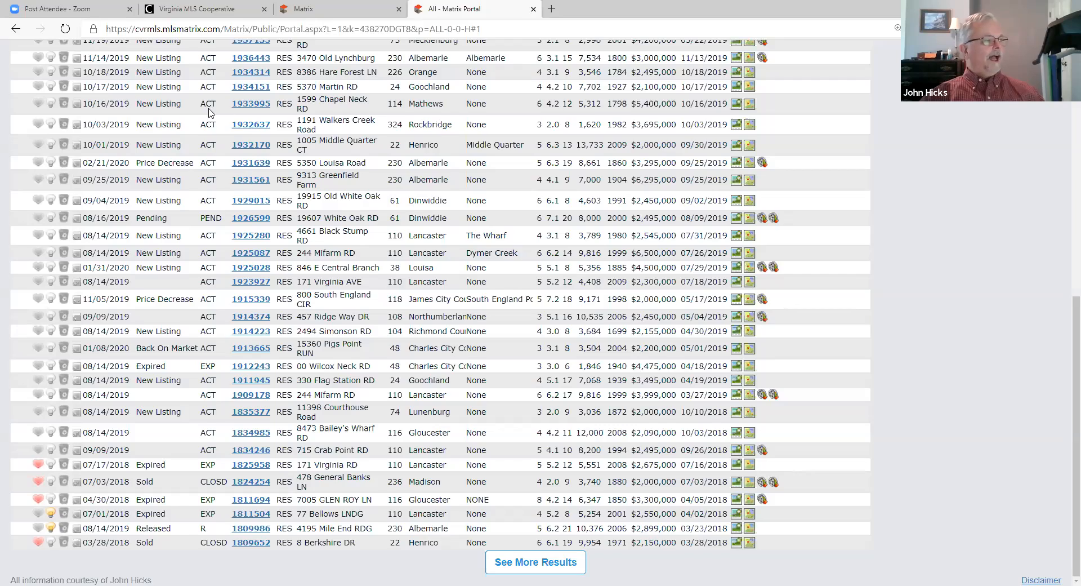
pyautogui.scroll(3, 209, 113)
pyautogui.scroll(5, 209, 113)
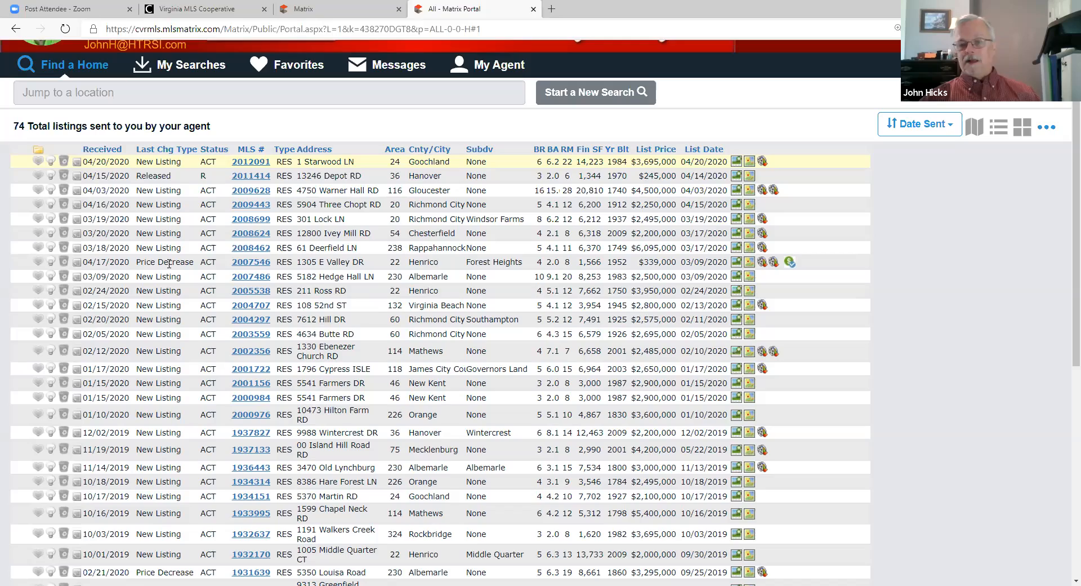
pyautogui.scroll(-1, 167, 272)
pyautogui.scroll(-4, 167, 272)
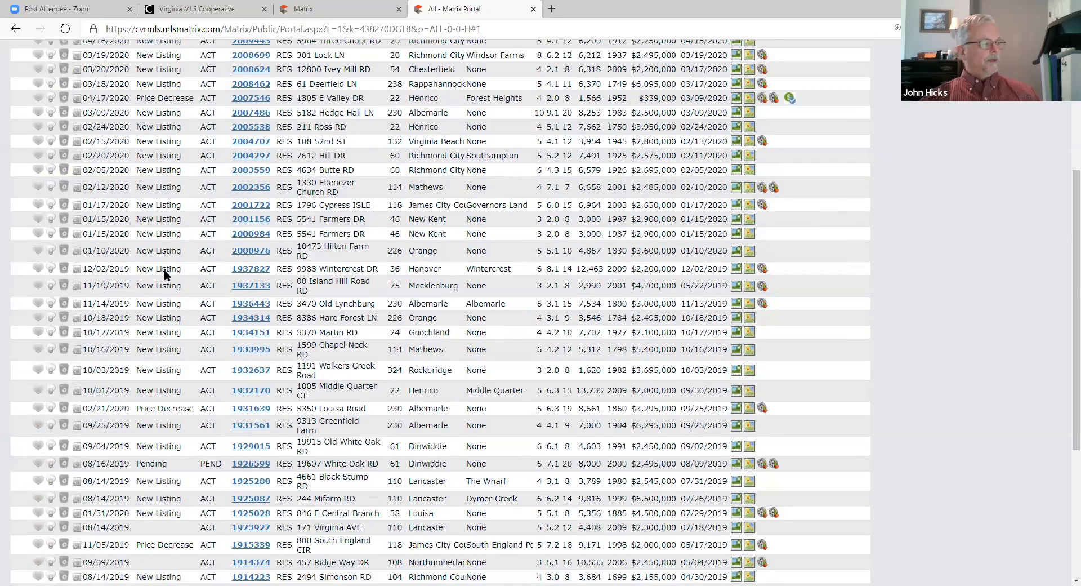
pyautogui.scroll(-2, 168, 277)
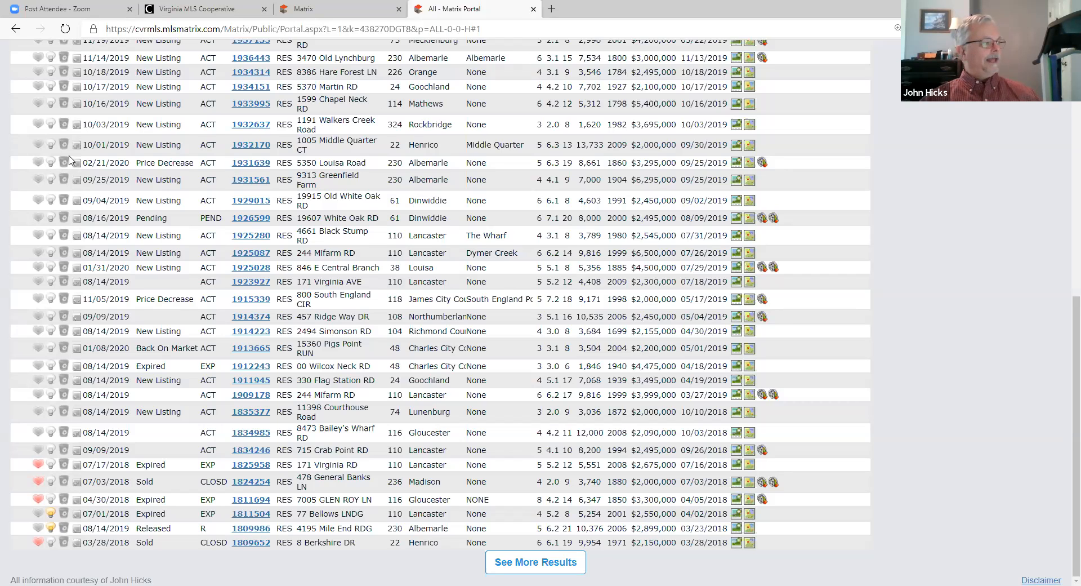
pyautogui.scroll(9, 373, 178)
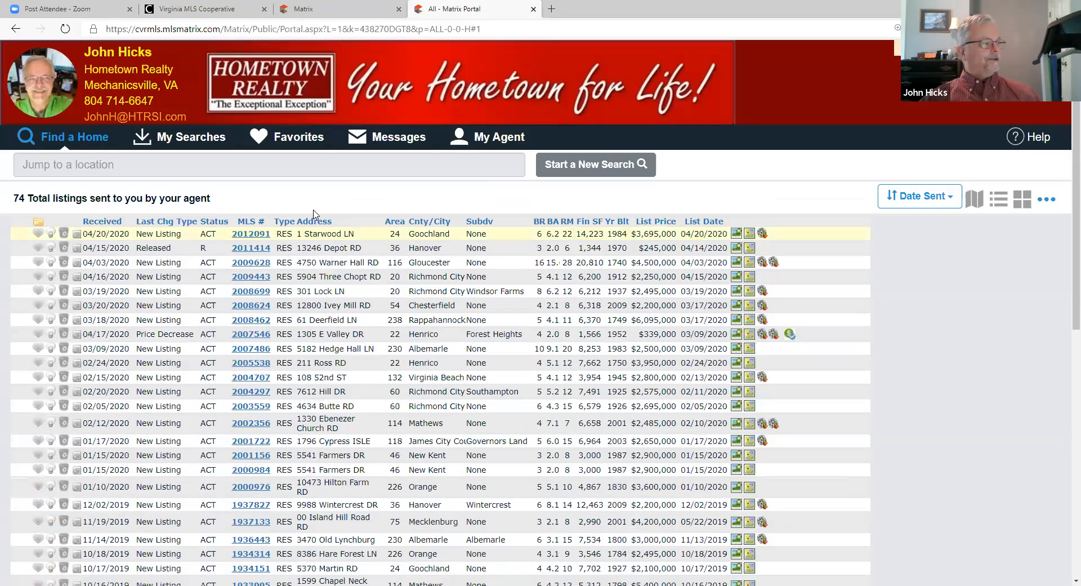
# Step: Mark listings 2011414, 2008699 and 2007546 as favorites
pyautogui.click(38, 249)
pyautogui.click(38, 291)
pyautogui.click(37, 333)
# Step: Mark 2008462 and 2004707 as possibilities and discard 2001156 and 2000976
pyautogui.click(51, 319)
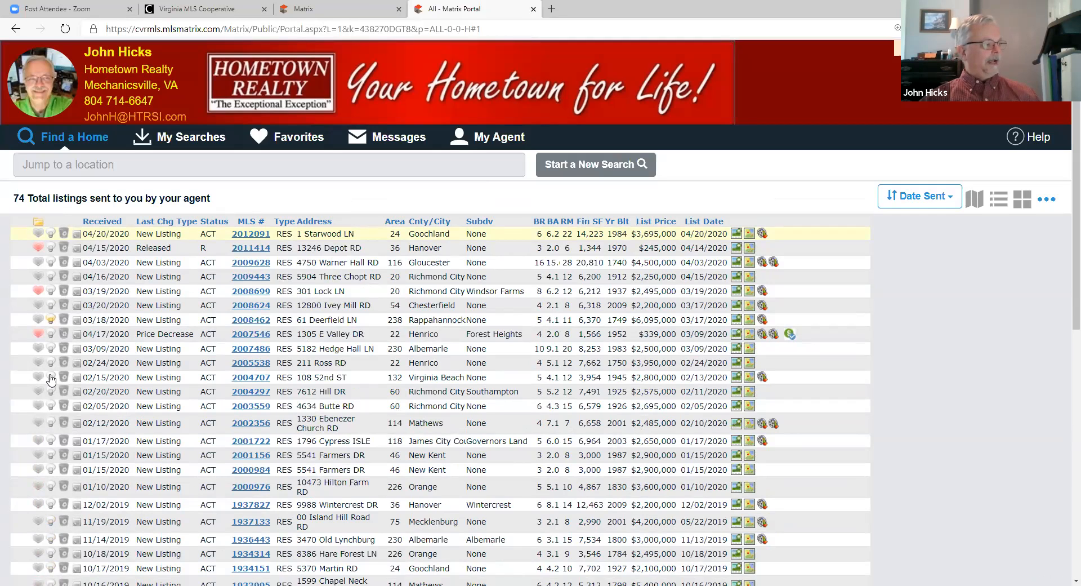
pyautogui.click(51, 377)
pyautogui.click(64, 454)
pyautogui.click(64, 486)
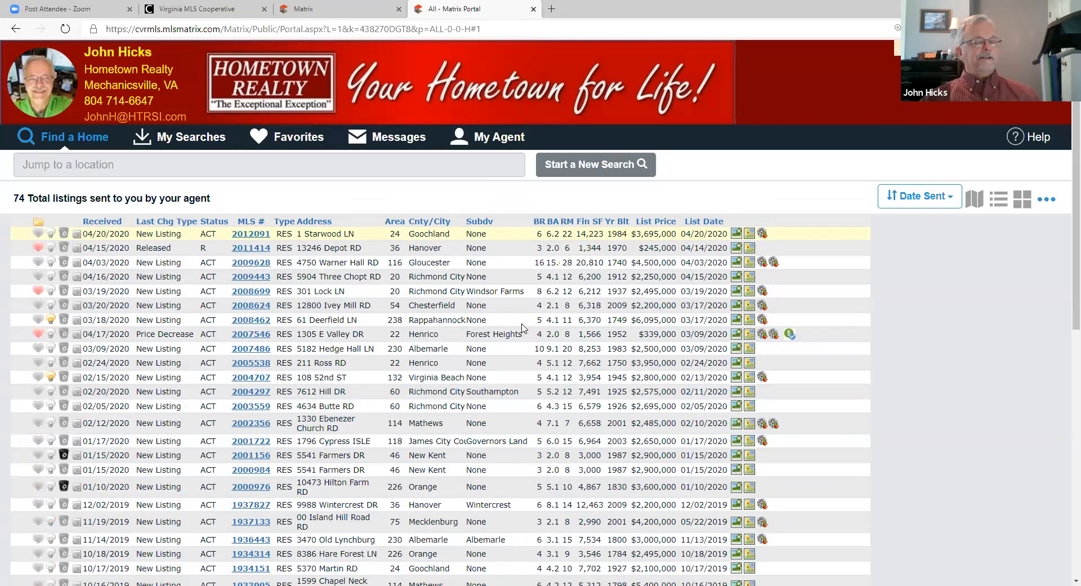
pyautogui.click(1045, 200)
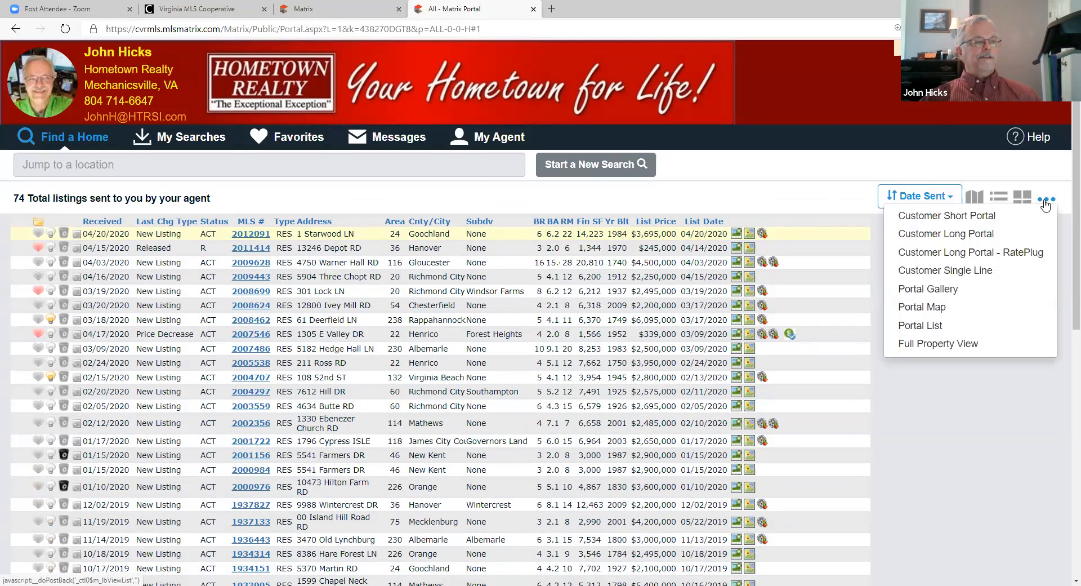
pyautogui.click(1046, 205)
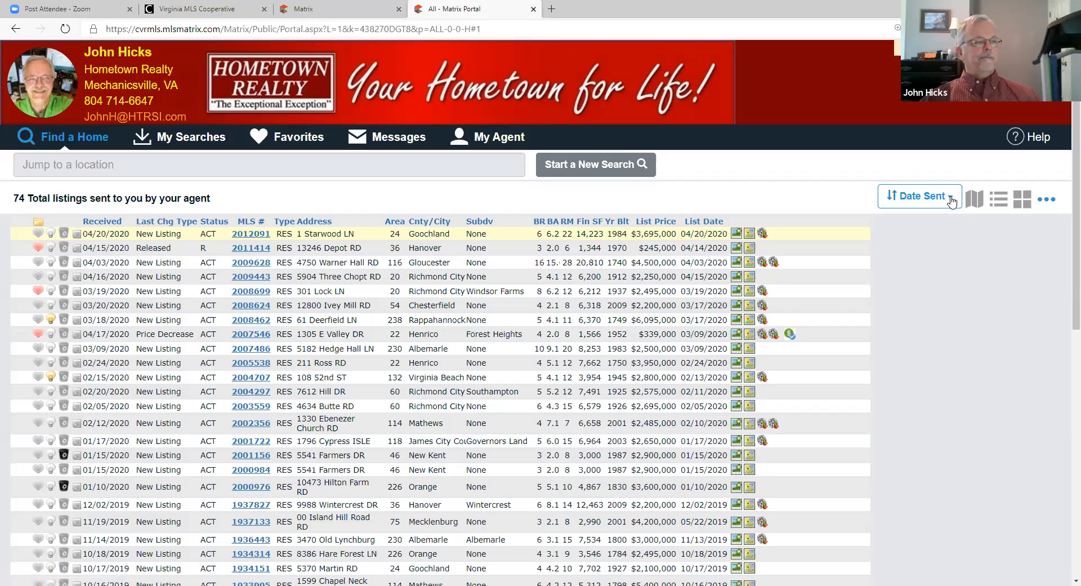
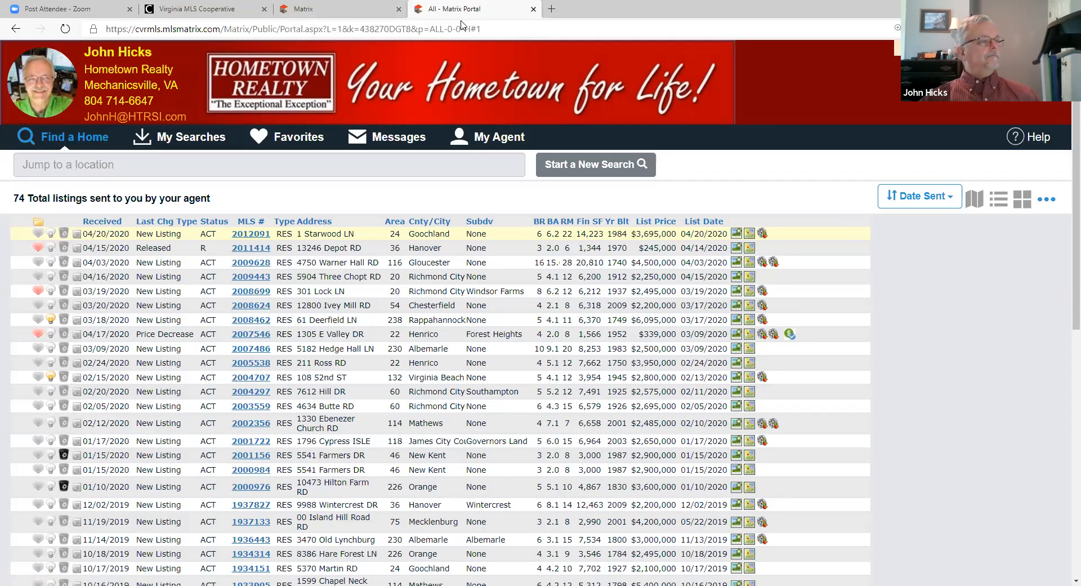
# Step: Scroll through the portal's sent listings, then return to the Matrix tab with the filtered contact
pyautogui.moveTo(442, 13); pyautogui.dragTo(369, 43)
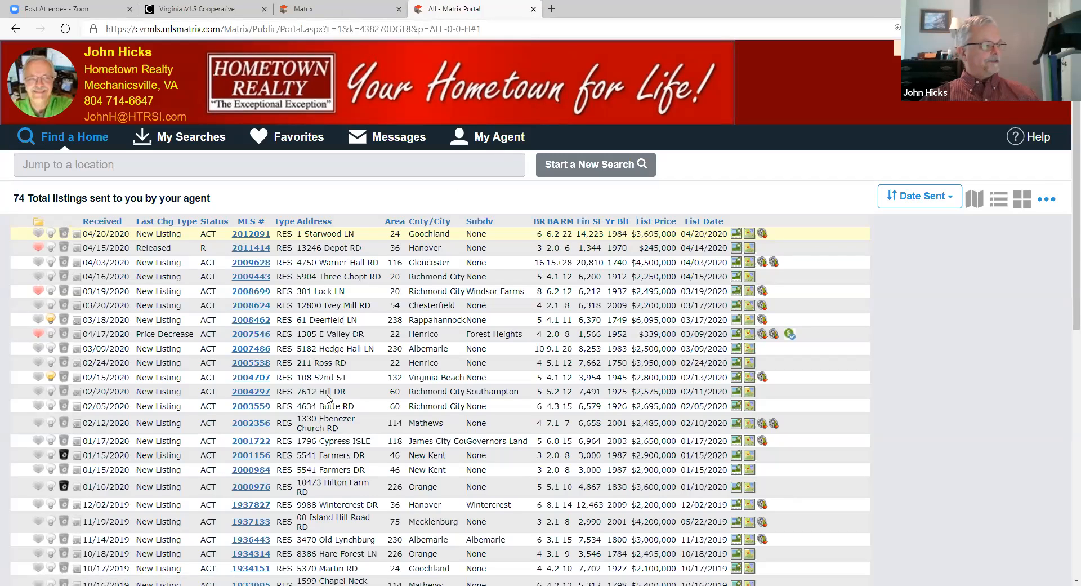
pyautogui.scroll(-2, 351, 386)
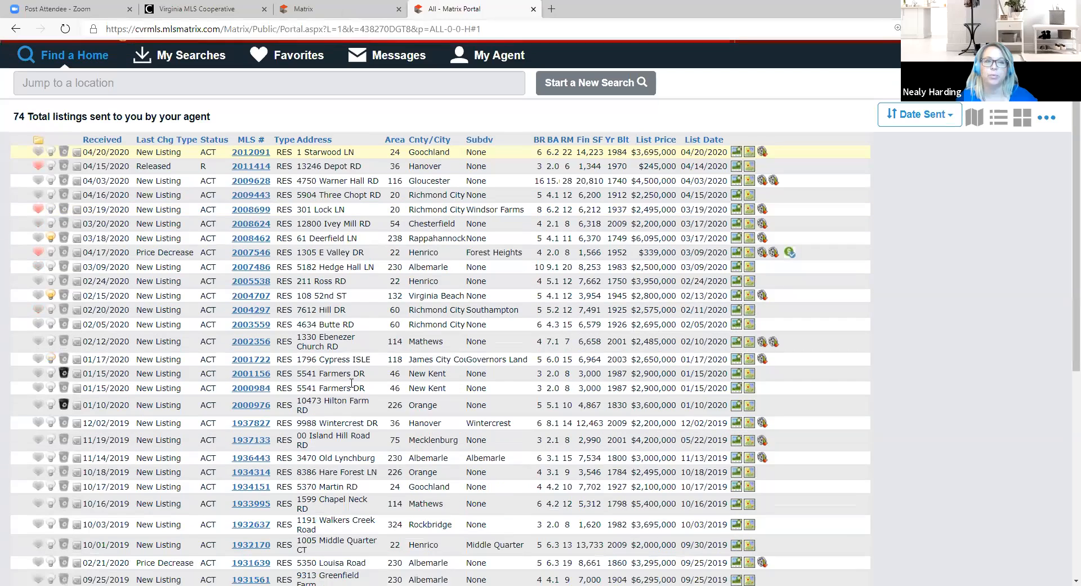
pyautogui.scroll(-2, 351, 383)
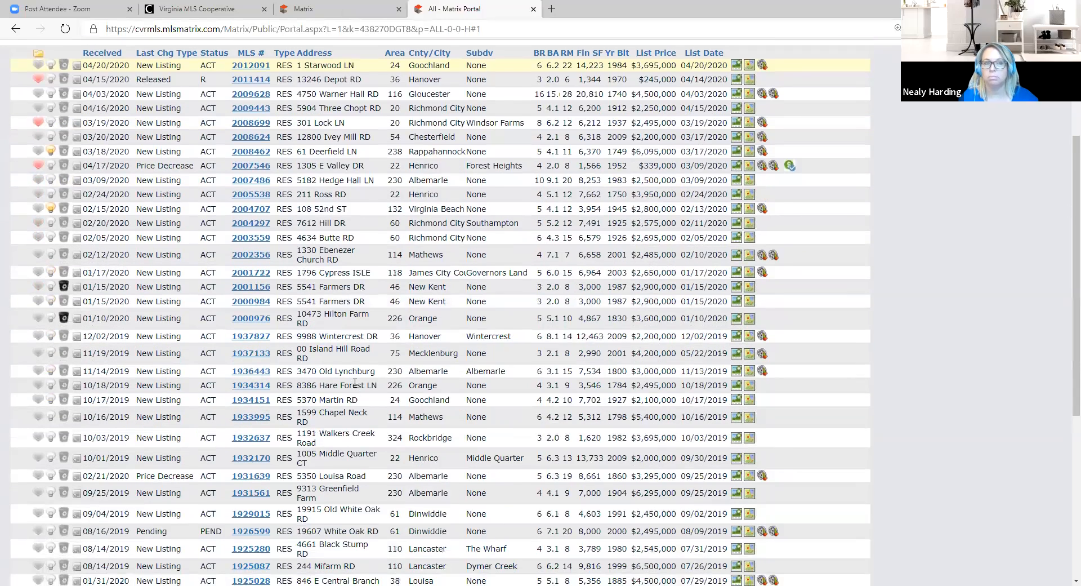
pyautogui.scroll(-3, 355, 383)
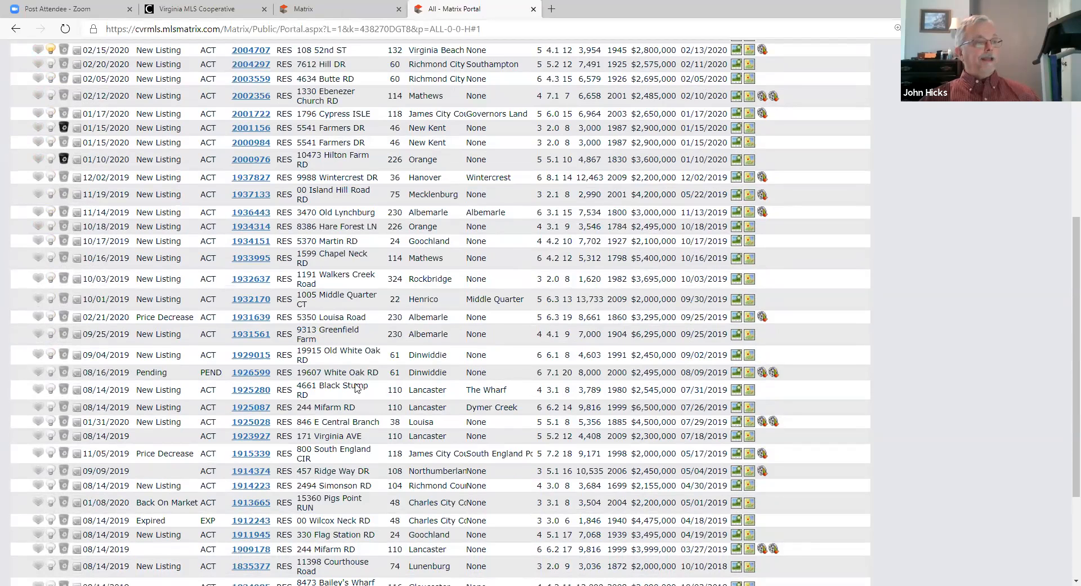
pyautogui.scroll(5, 356, 388)
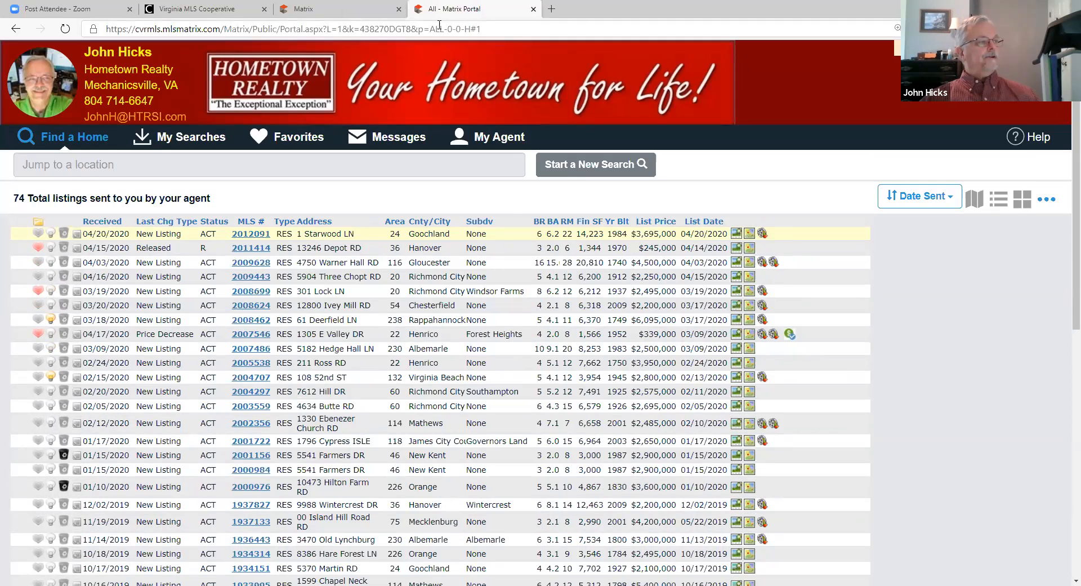
pyautogui.hotkey('ctrl', 'shift', 'Tab')
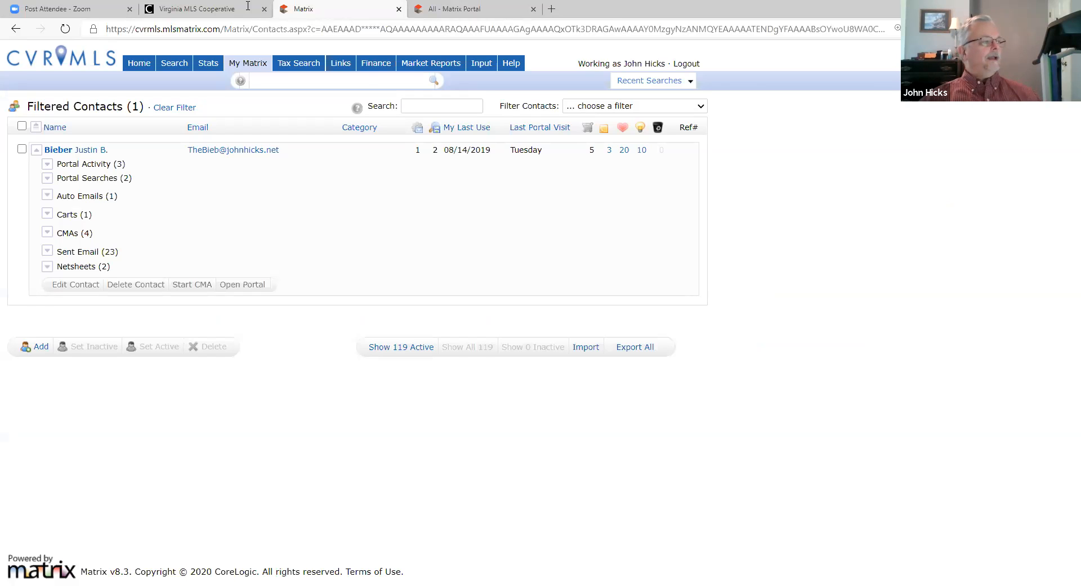
# Step: From the Auto Email list, open the first auto email's contact record, now showing 10 portal activities
pyautogui.moveTo(248, 63)
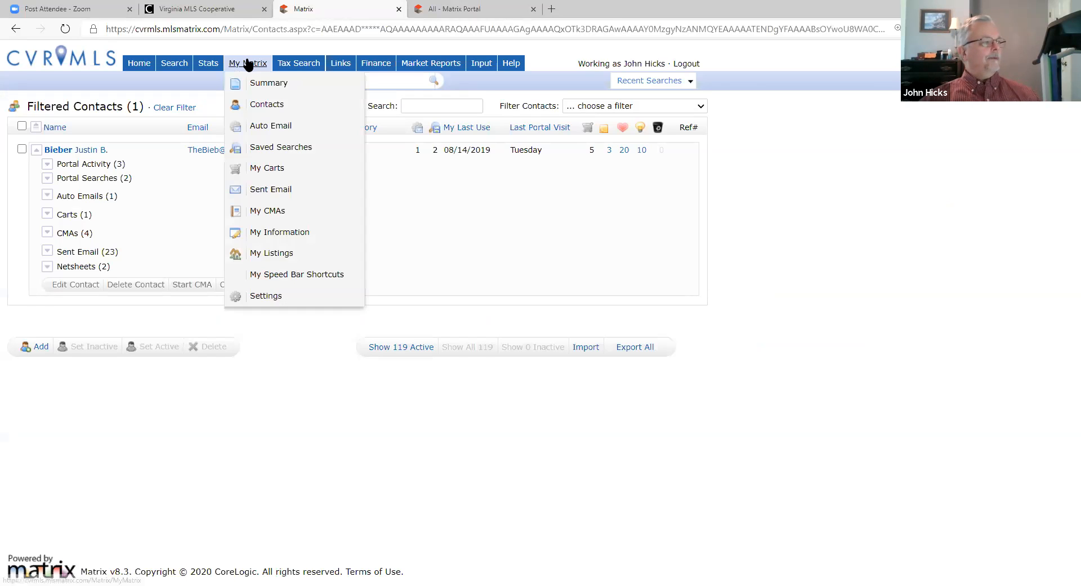
pyautogui.click(269, 126)
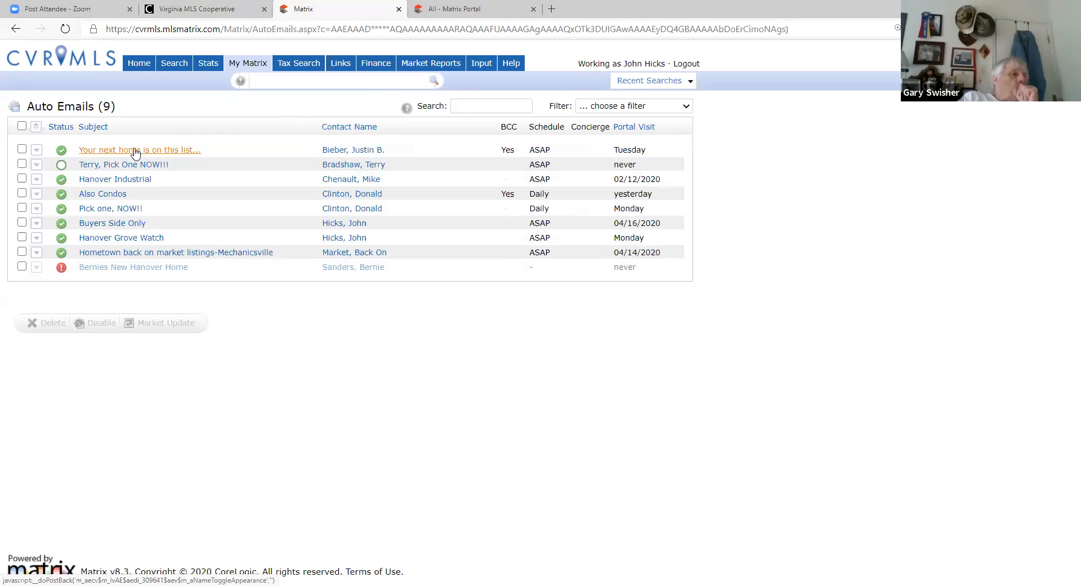
pyautogui.click(362, 153)
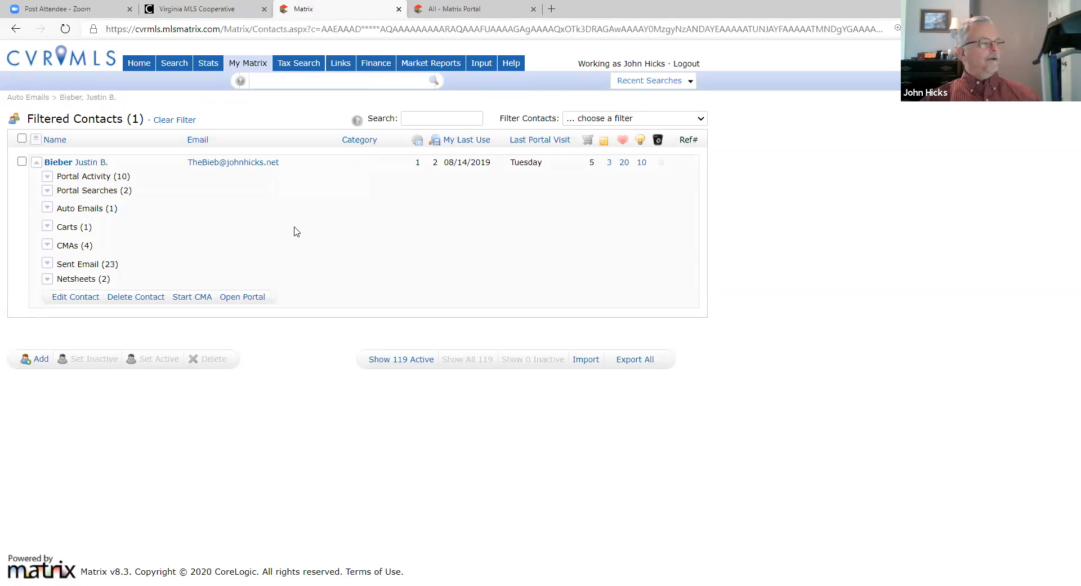
pyautogui.moveTo(246, 66)
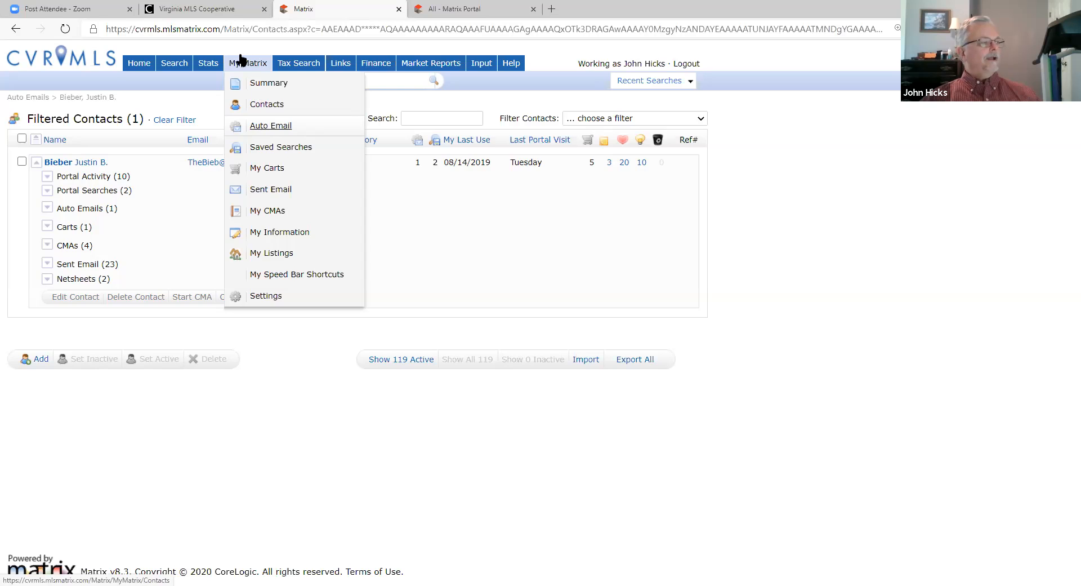
# Step: From Home, work as another agent, show their 22 active listings and check listing 2010785
pyautogui.click(141, 65)
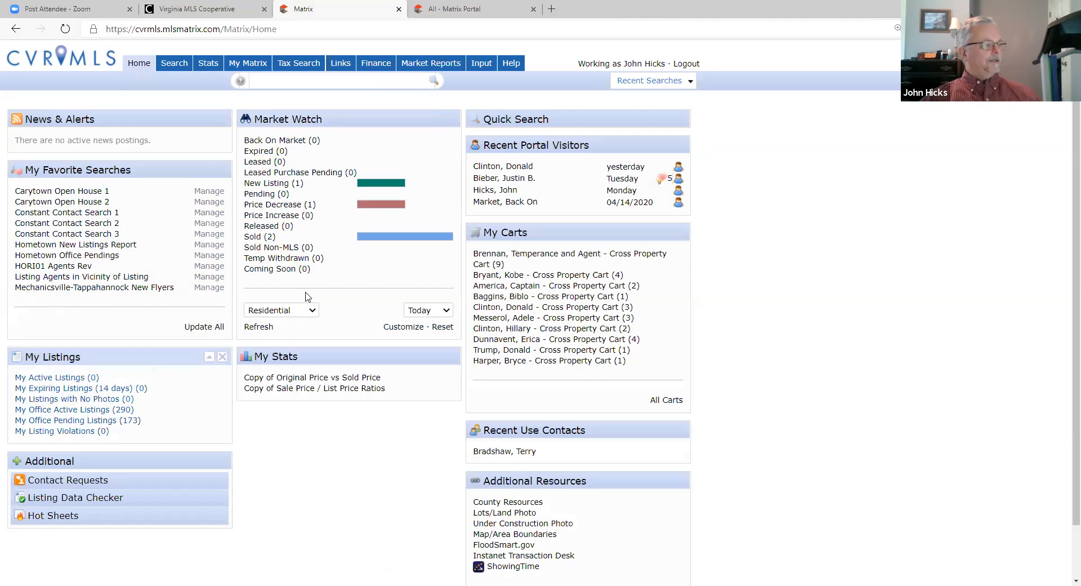
pyautogui.click(634, 68)
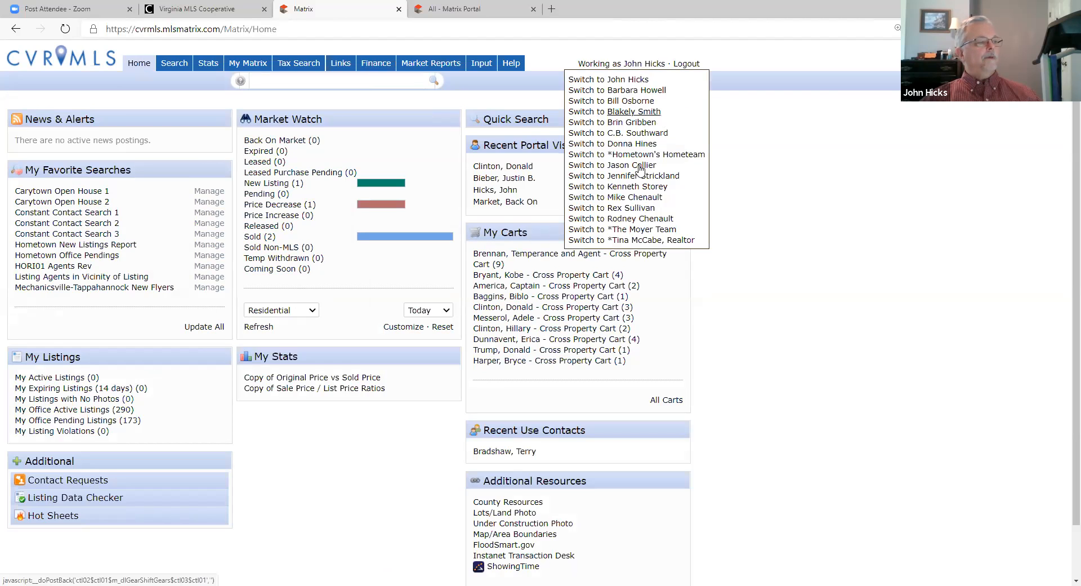
pyautogui.click(648, 198)
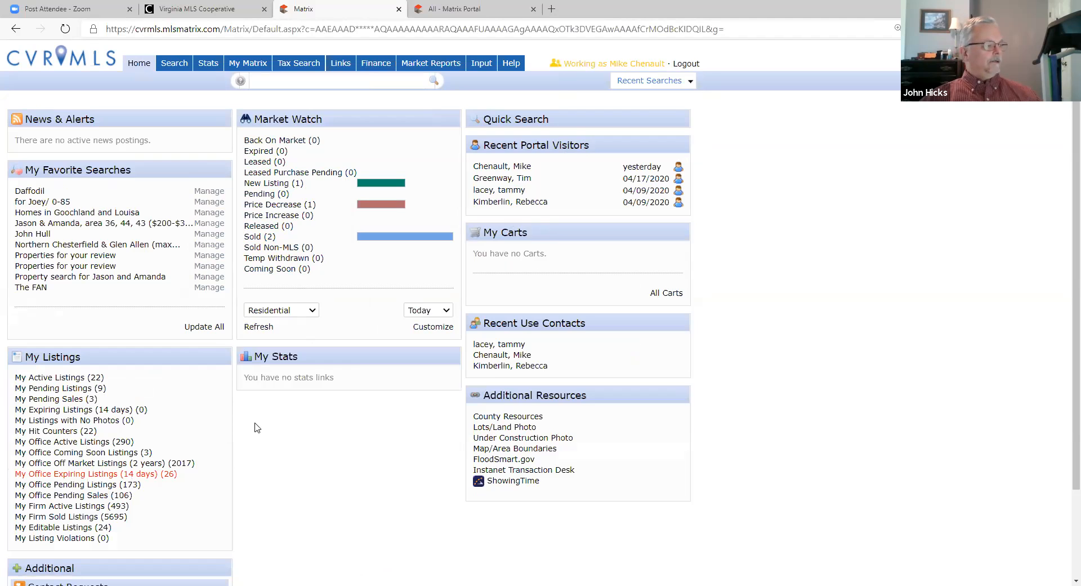
pyautogui.click(64, 378)
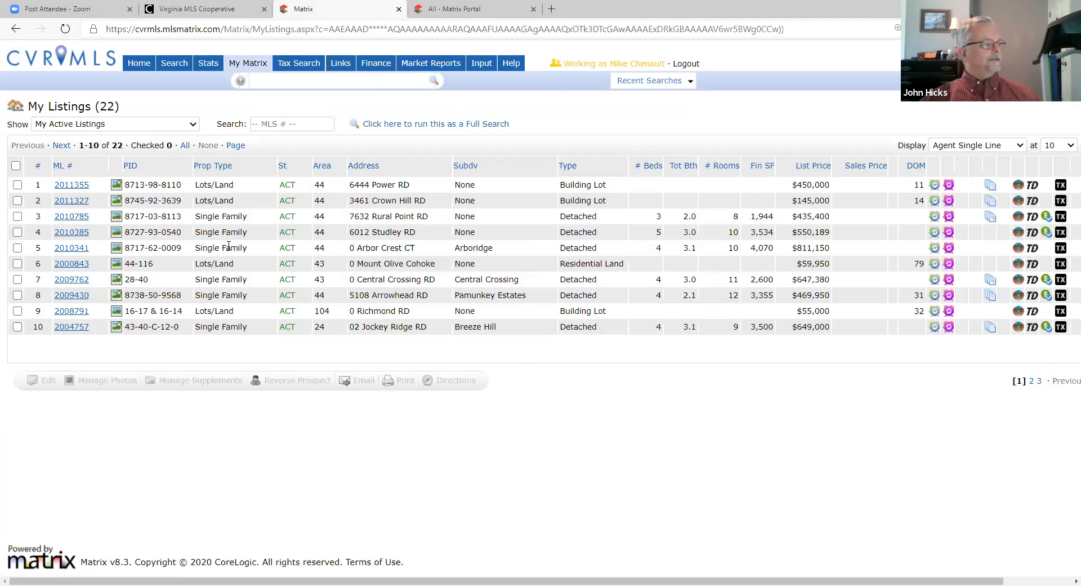
pyautogui.click(17, 217)
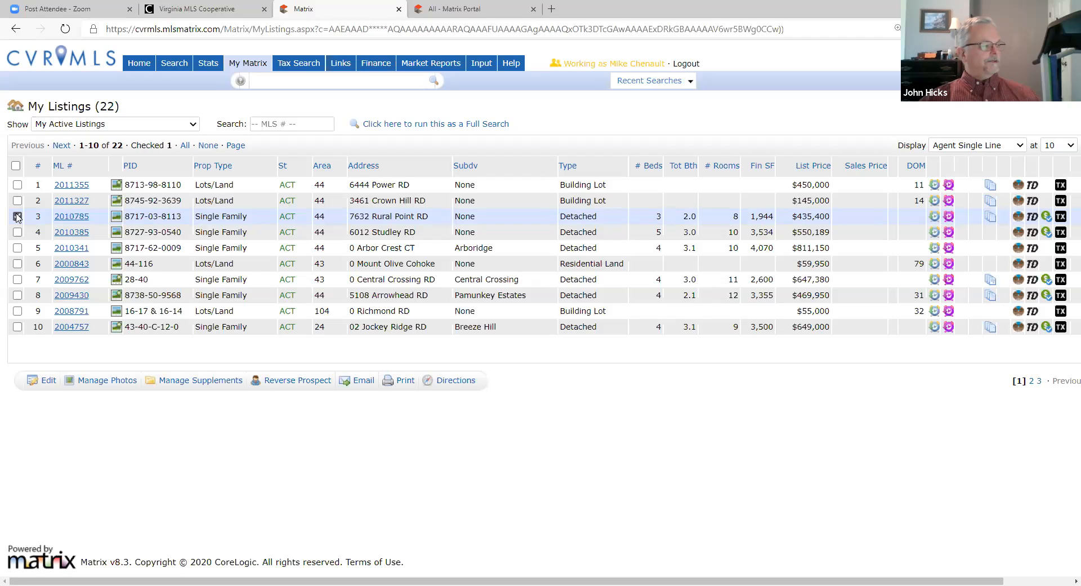
# Step: Run Reverse Prospect on listing 2010785, scroll its results, then go back to My Listings
pyautogui.click(312, 382)
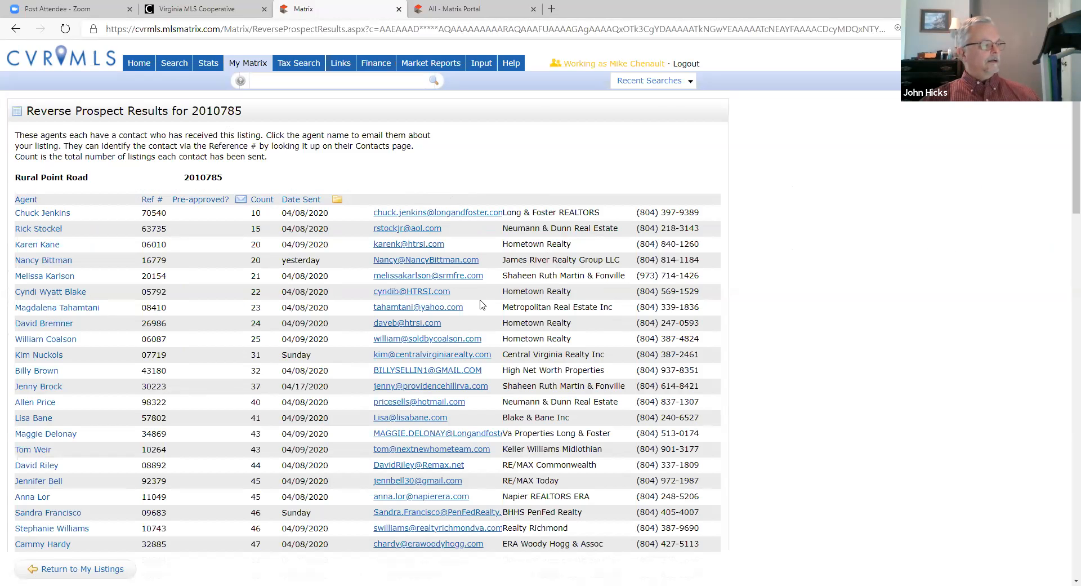
pyautogui.scroll(-5, 479, 296)
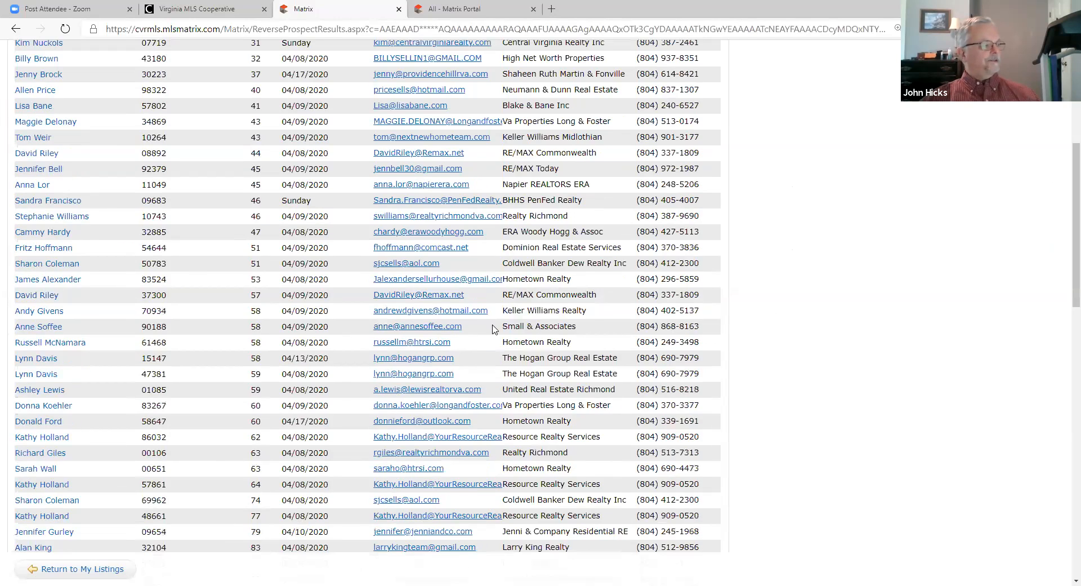
pyautogui.scroll(-6, 493, 329)
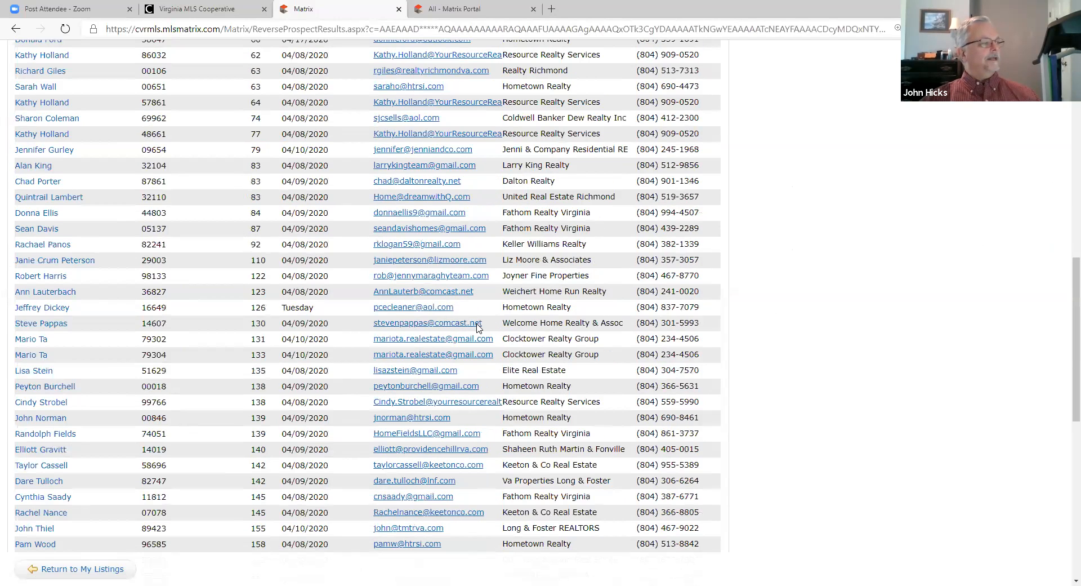
pyautogui.scroll(-2, 479, 328)
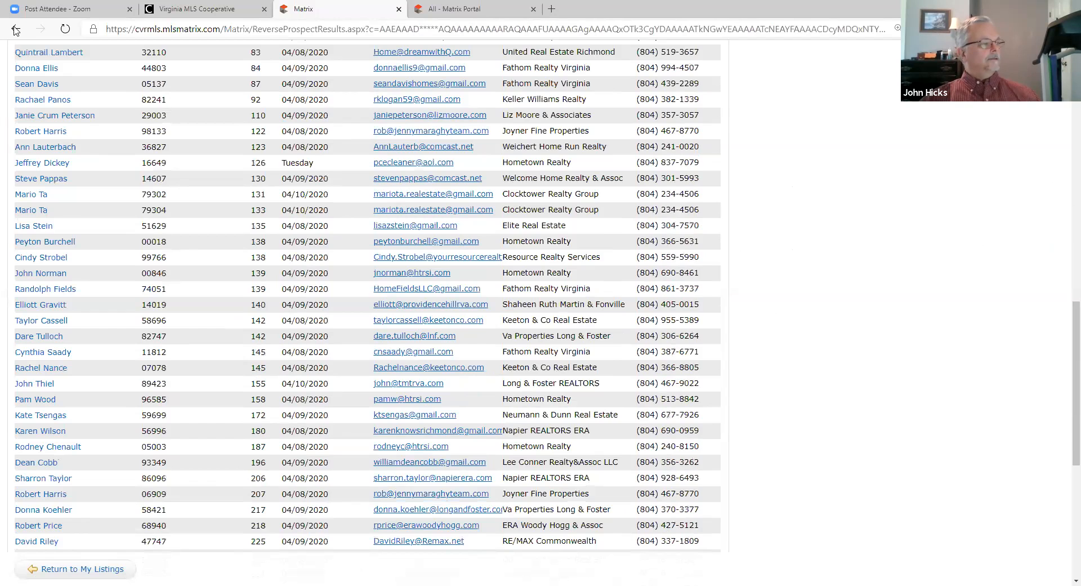
pyautogui.click(15, 29)
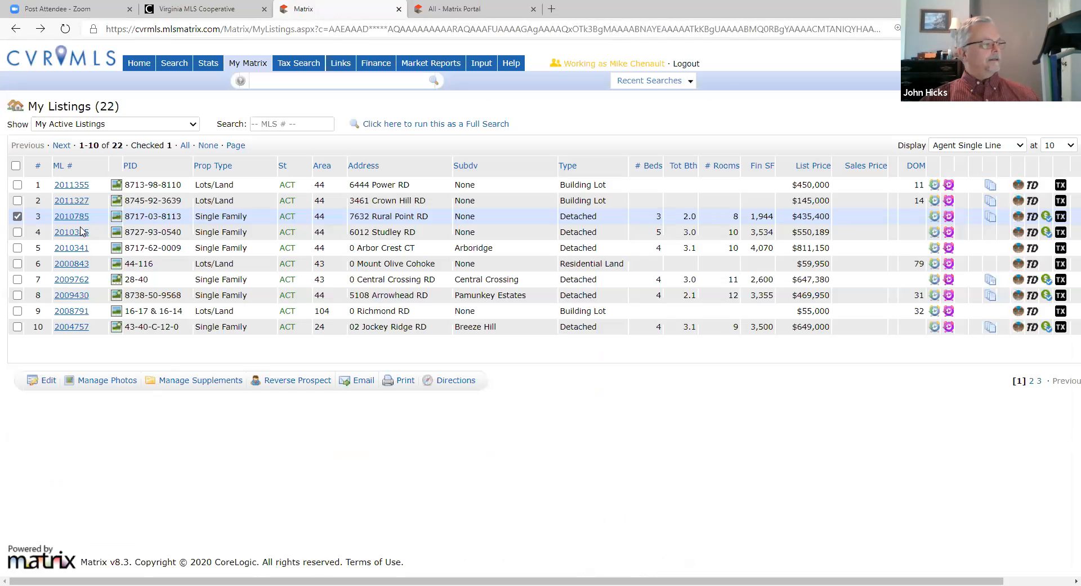
# Step: Check listing 2010385 instead of 2010785 and run Reverse Prospect on it
pyautogui.click(18, 233)
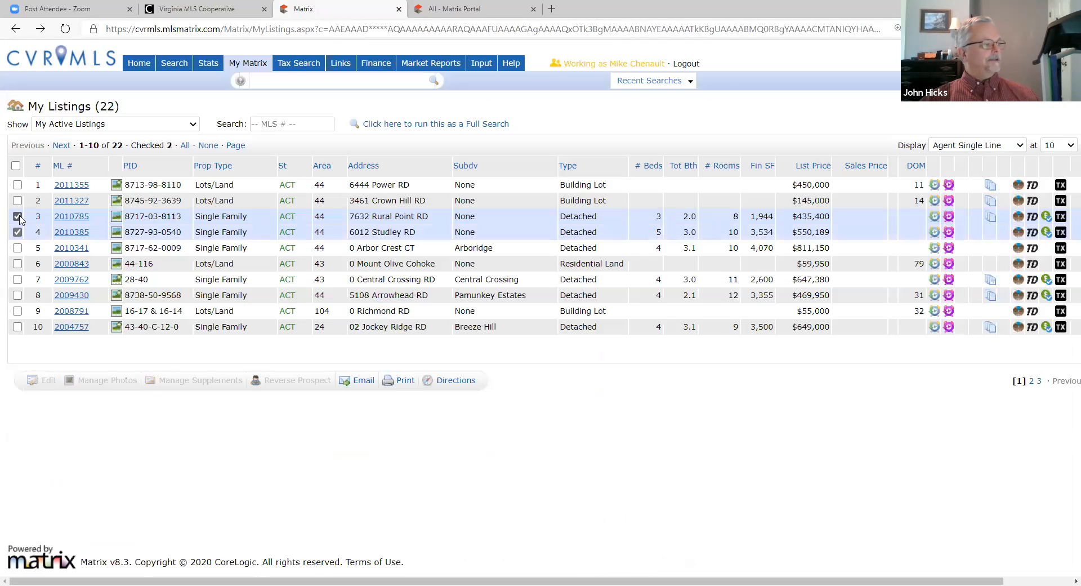
pyautogui.click(18, 217)
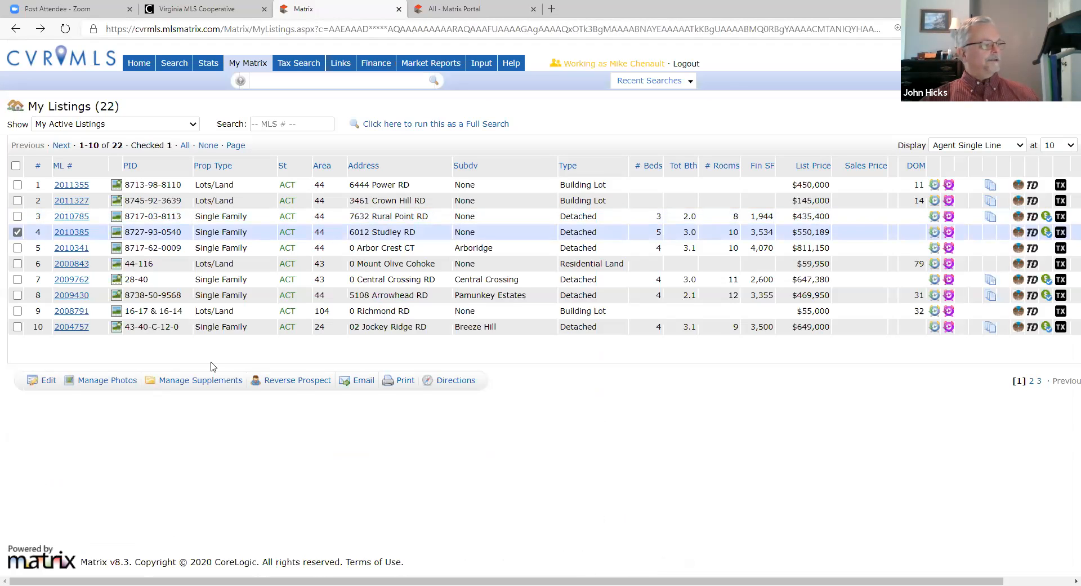
pyautogui.click(293, 381)
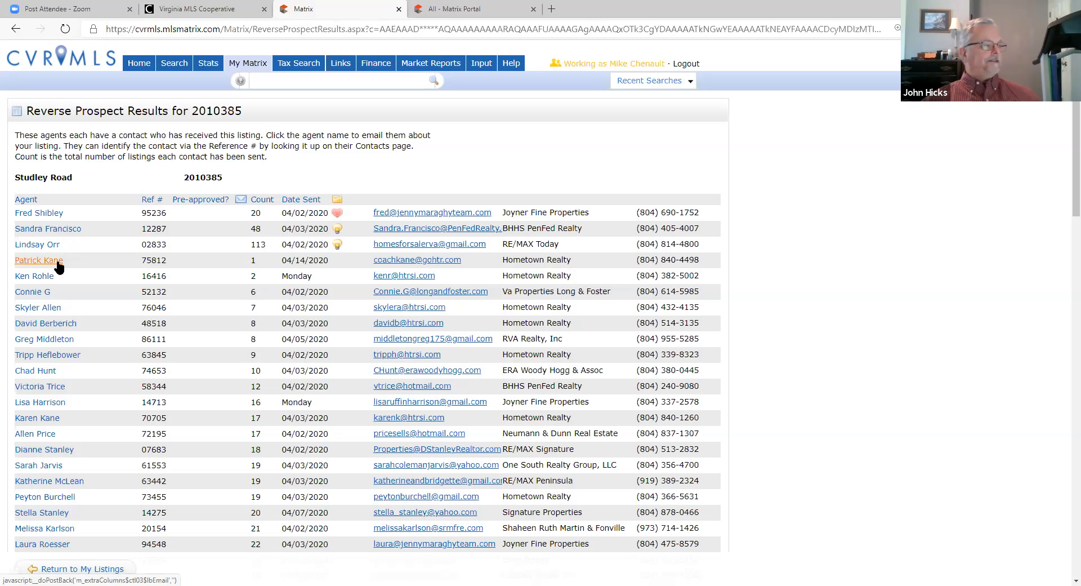
pyautogui.scroll(-3, 549, 366)
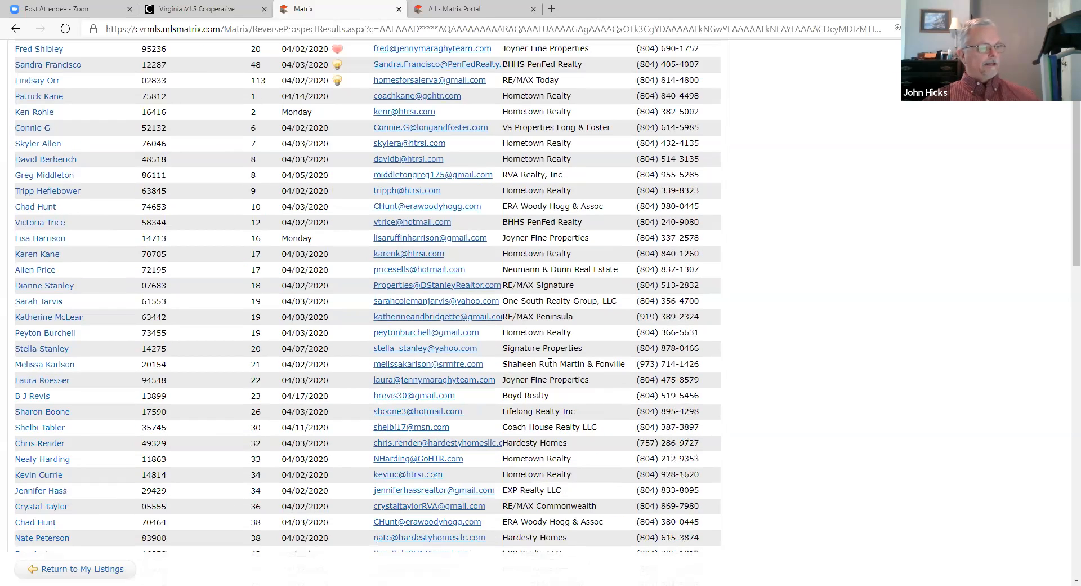
pyautogui.scroll(-4, 550, 363)
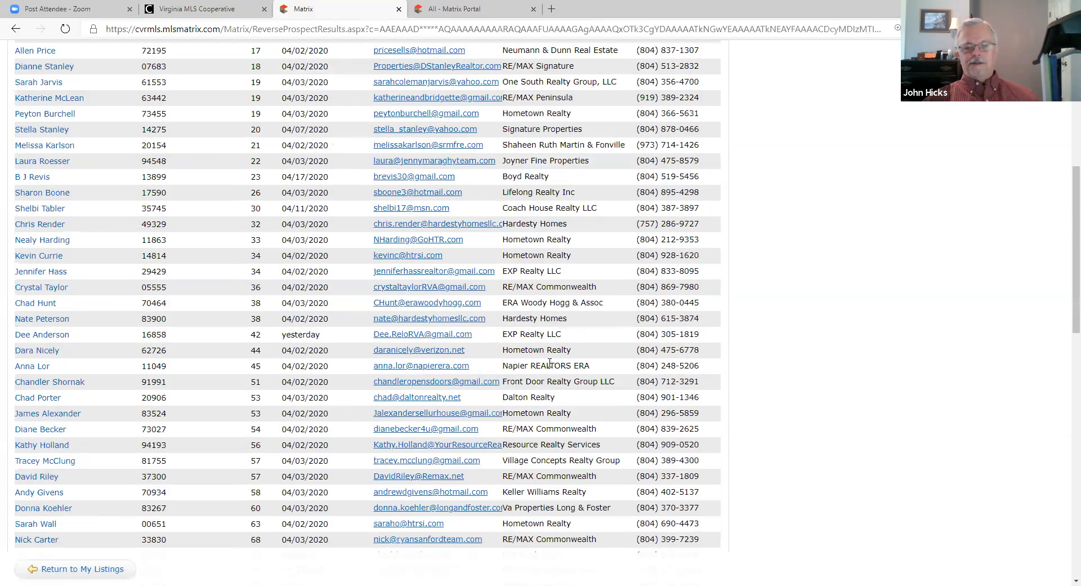
pyautogui.scroll(-1, 550, 363)
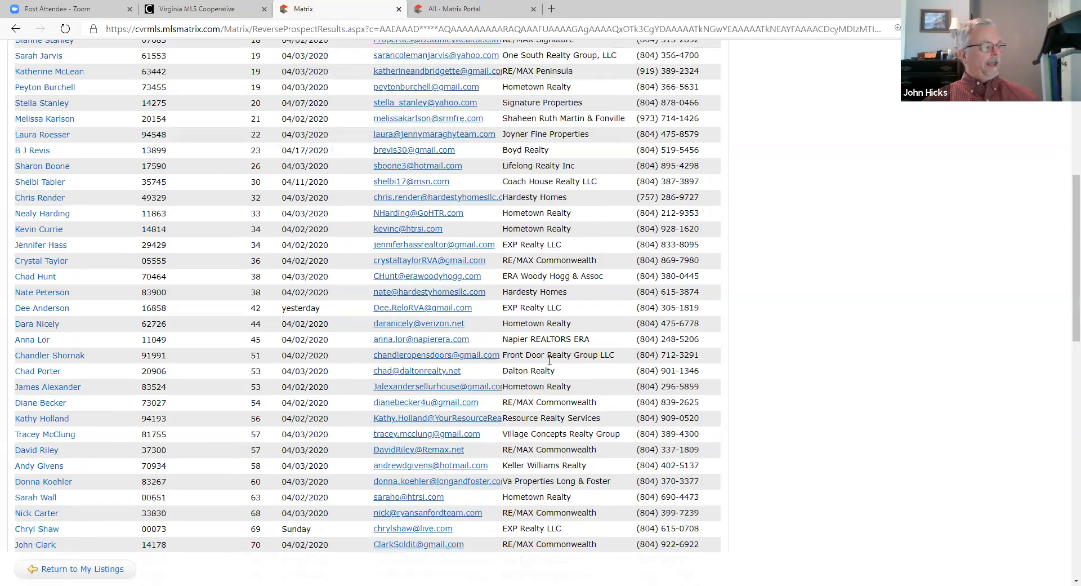
pyautogui.scroll(-1, 549, 360)
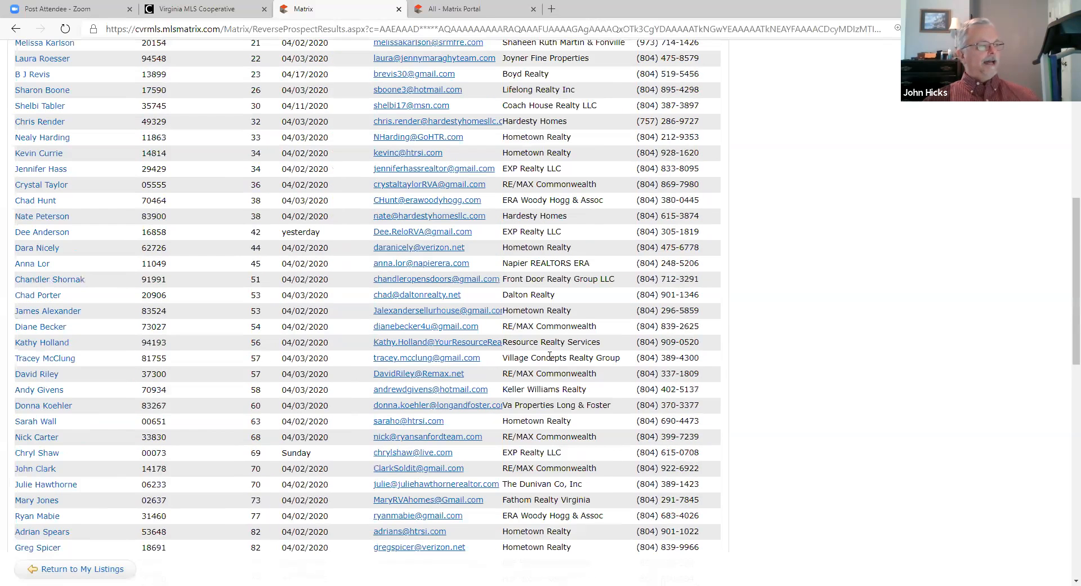
pyautogui.scroll(-6, 550, 355)
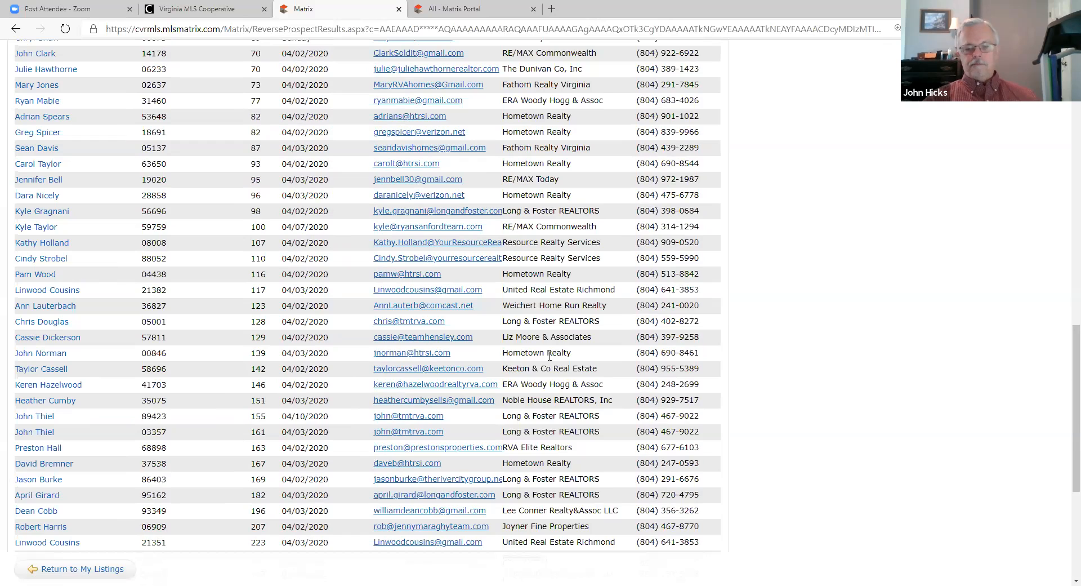
pyautogui.scroll(1, 550, 356)
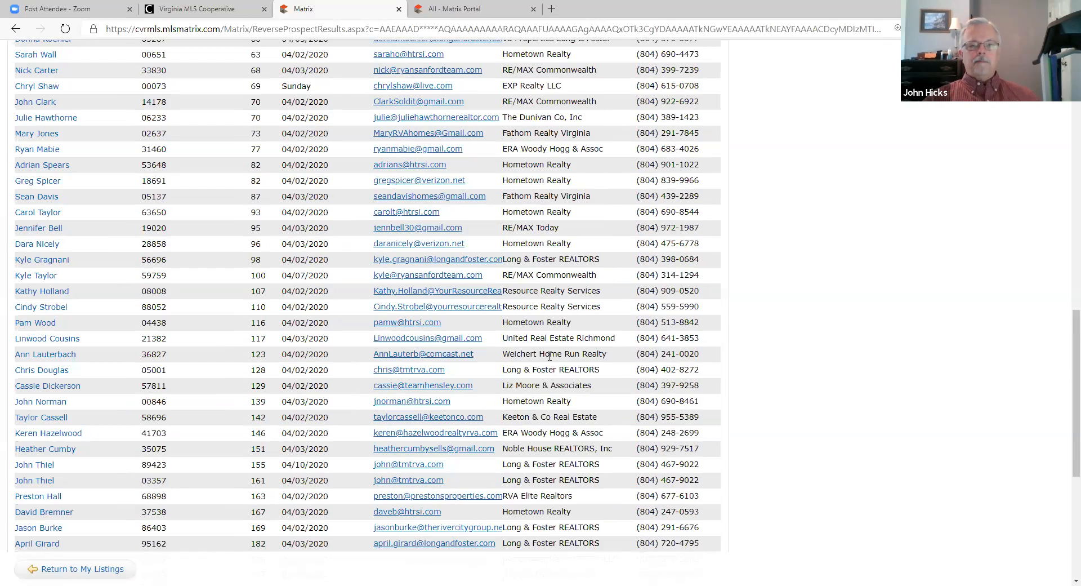
pyautogui.scroll(10, 550, 355)
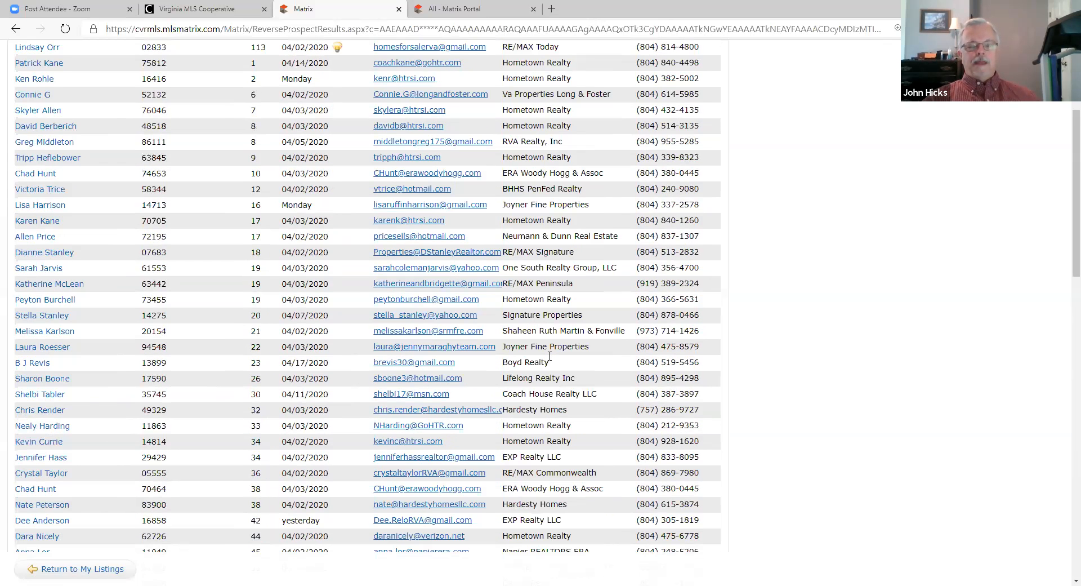
pyautogui.scroll(2, 550, 355)
pyautogui.scroll(3, 549, 356)
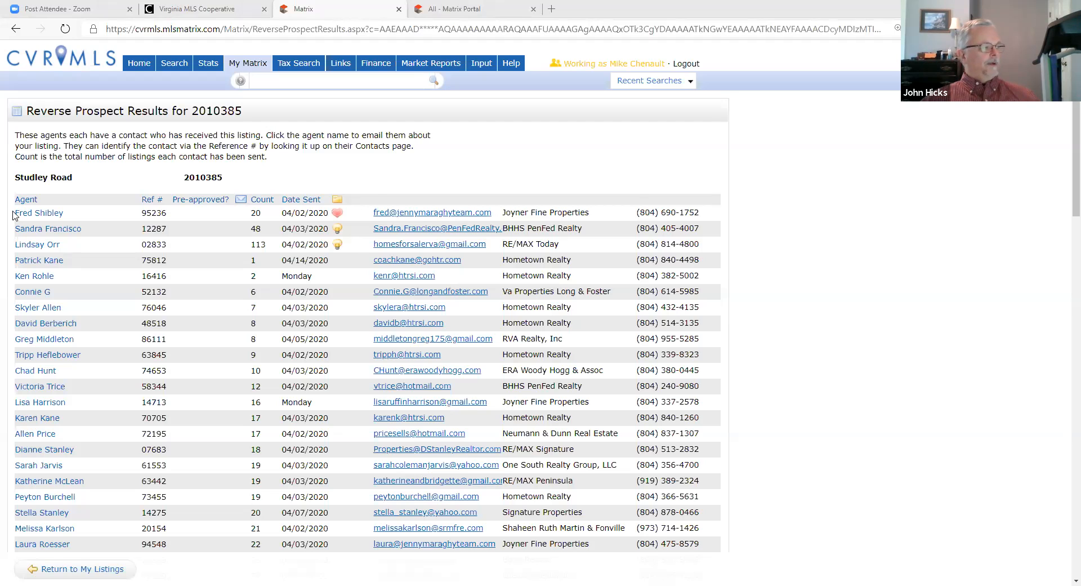
# Step: Select the Reverse Prospect agent rows down to the Count 128 entry and copy them
pyautogui.moveTo(12, 215); pyautogui.dragTo(711, 498)
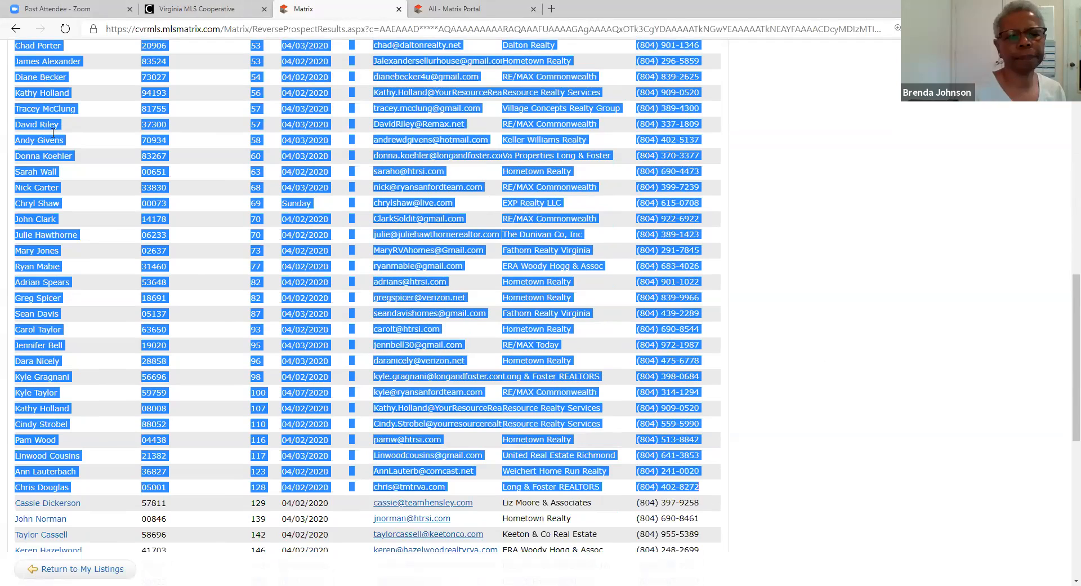
pyautogui.rightClick(292, 190)
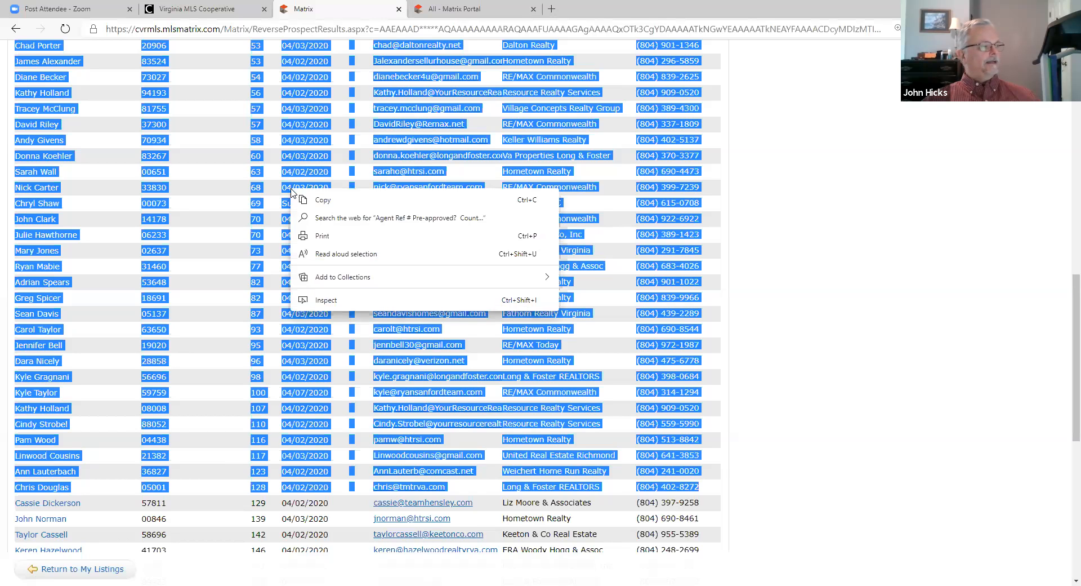
pyautogui.click(328, 201)
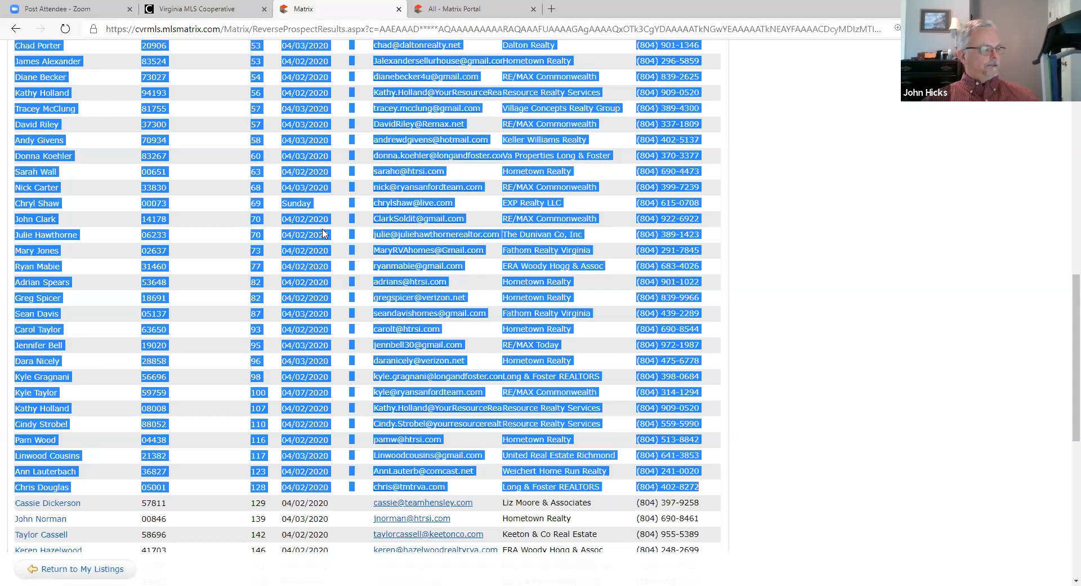